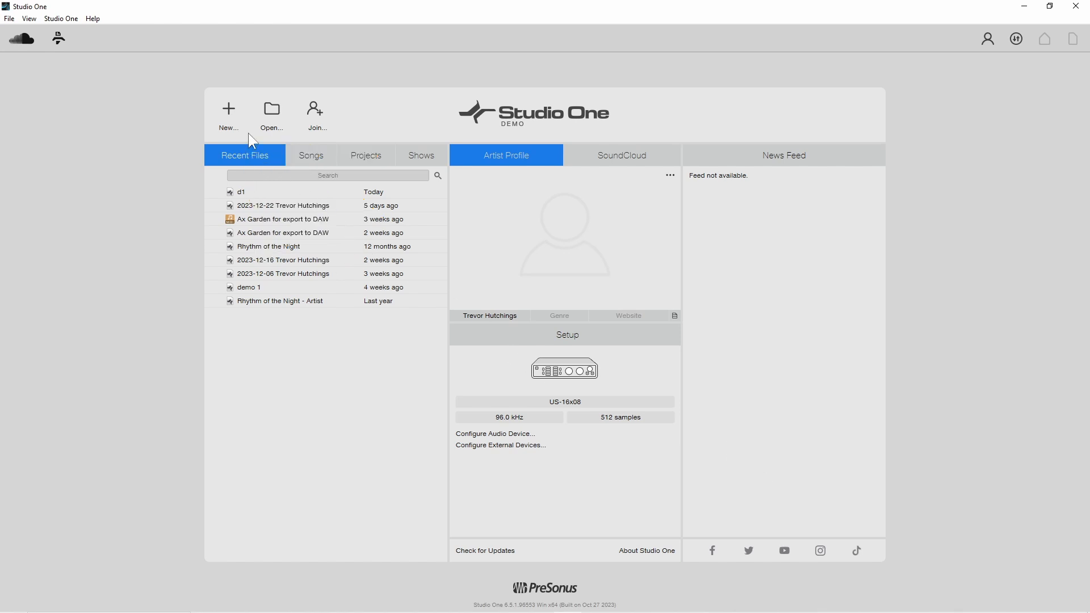
Start a new song from the Record and Mix template and name it "demo 1".
left_click(228, 132)
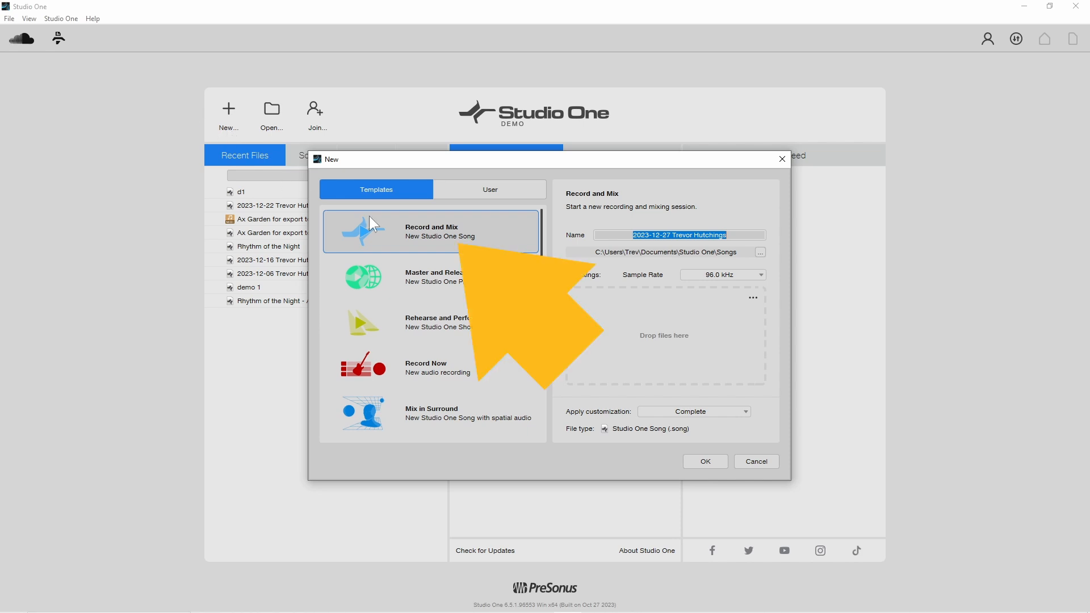
left_click(400, 219)
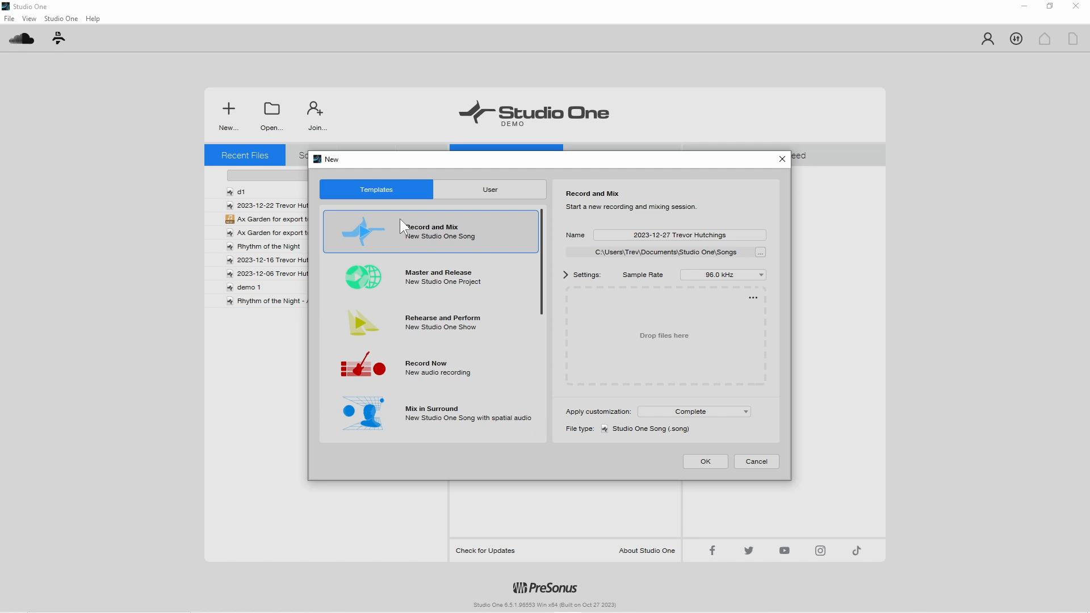
left_click(667, 236)
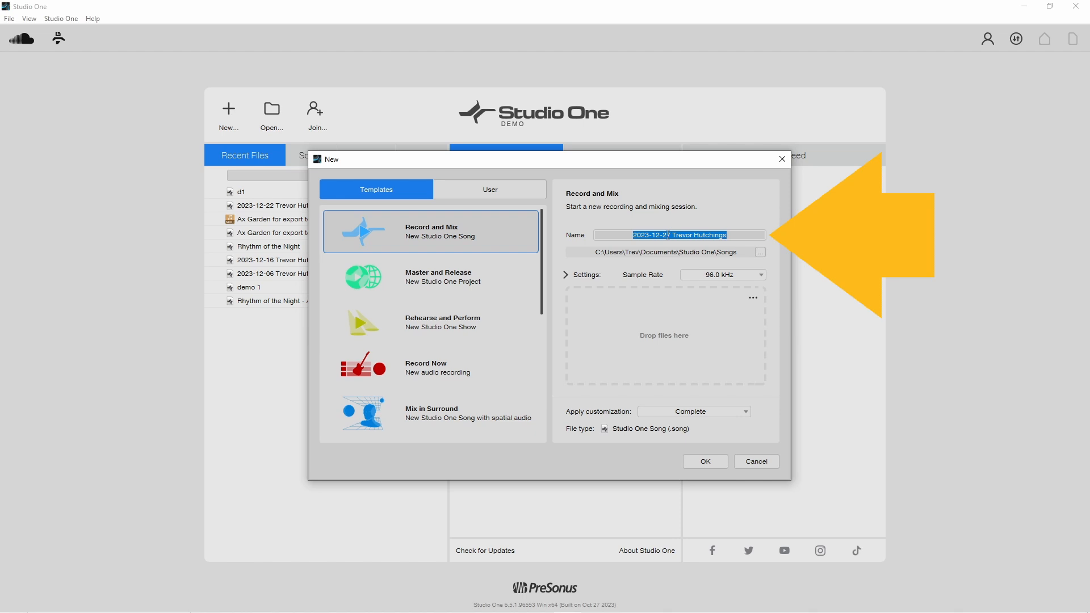
type("demo")
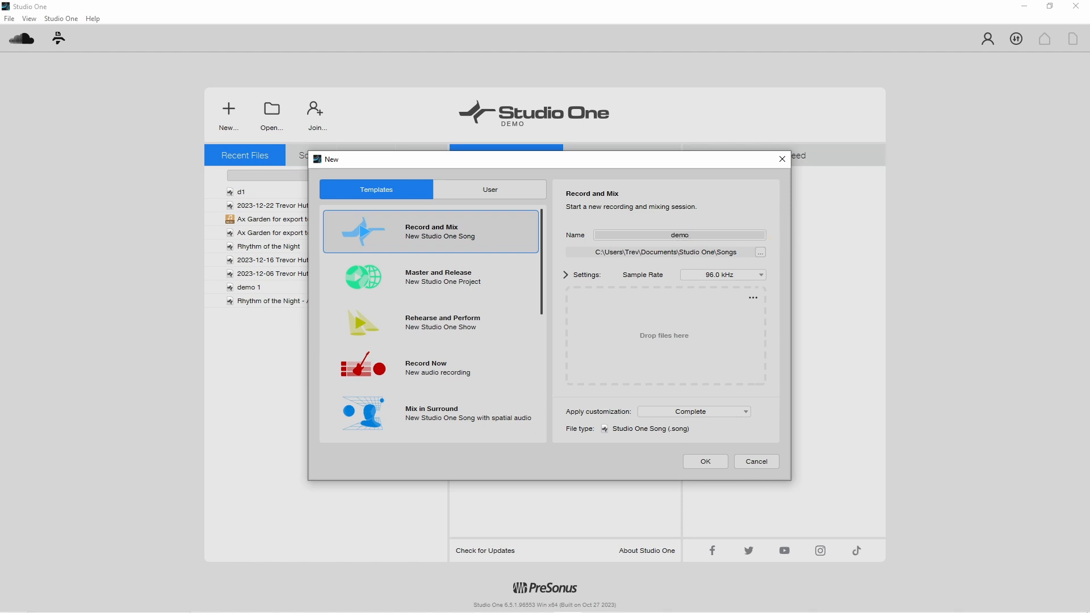
type(" 1")
Set the new song's sample rate to 96.0 kHz and create the song.
left_click(761, 274)
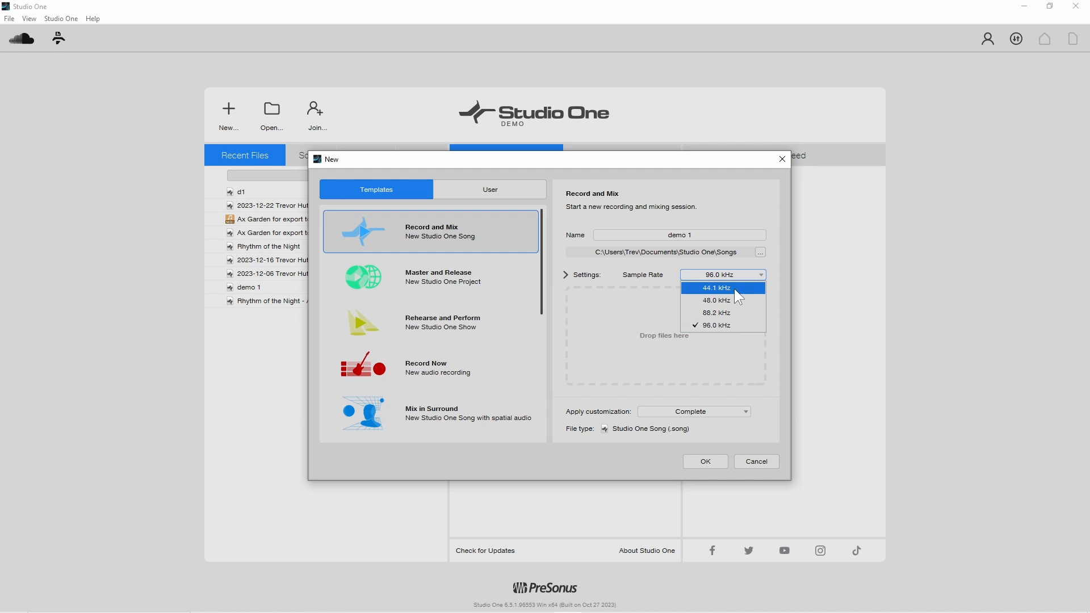
left_click(738, 290)
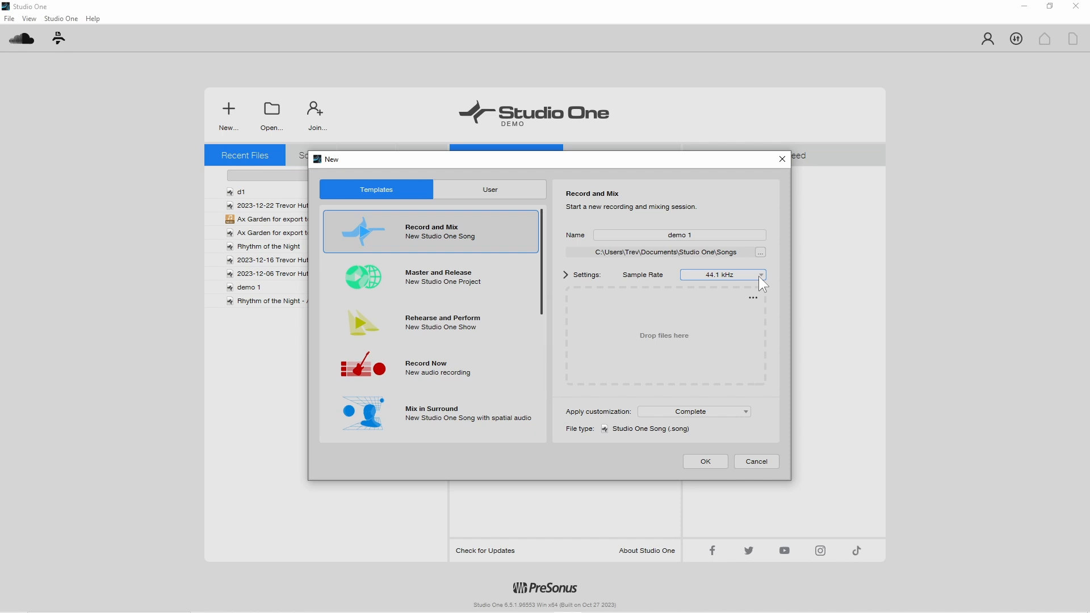
left_click(760, 278)
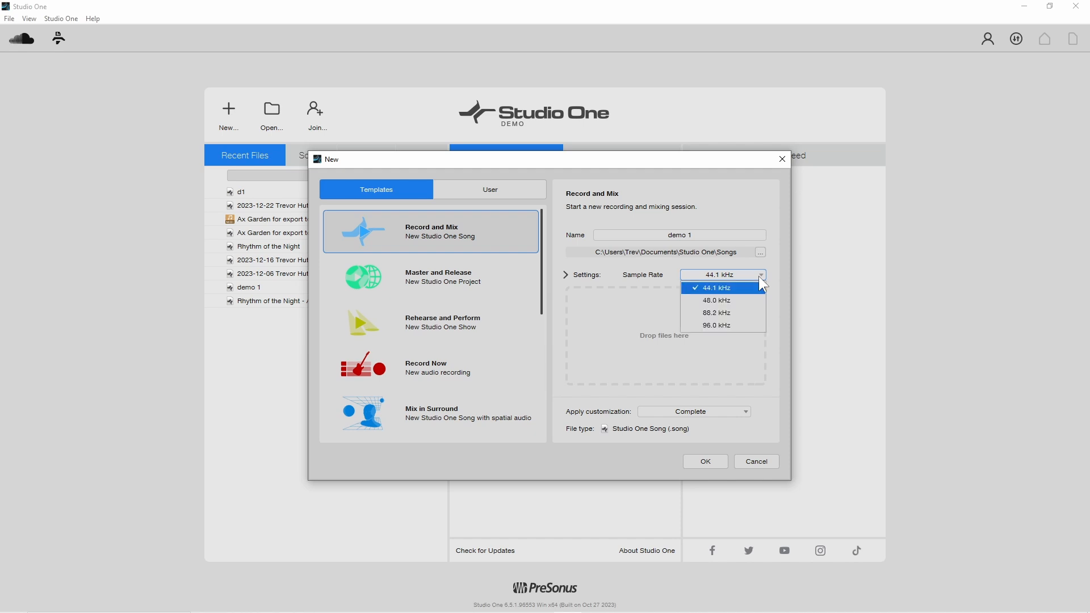
left_click(745, 323)
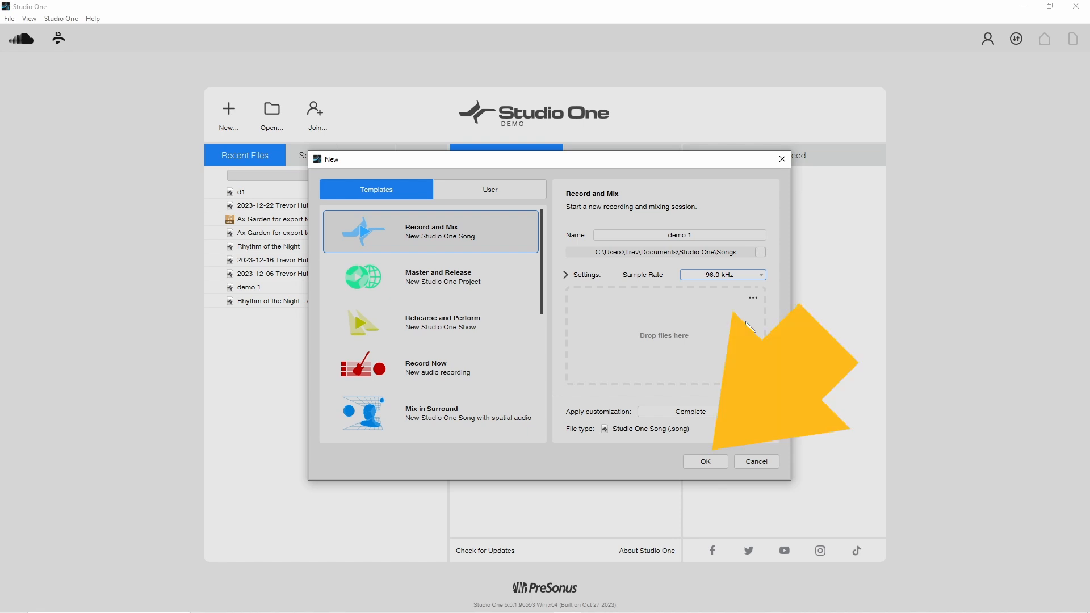
left_click(701, 458)
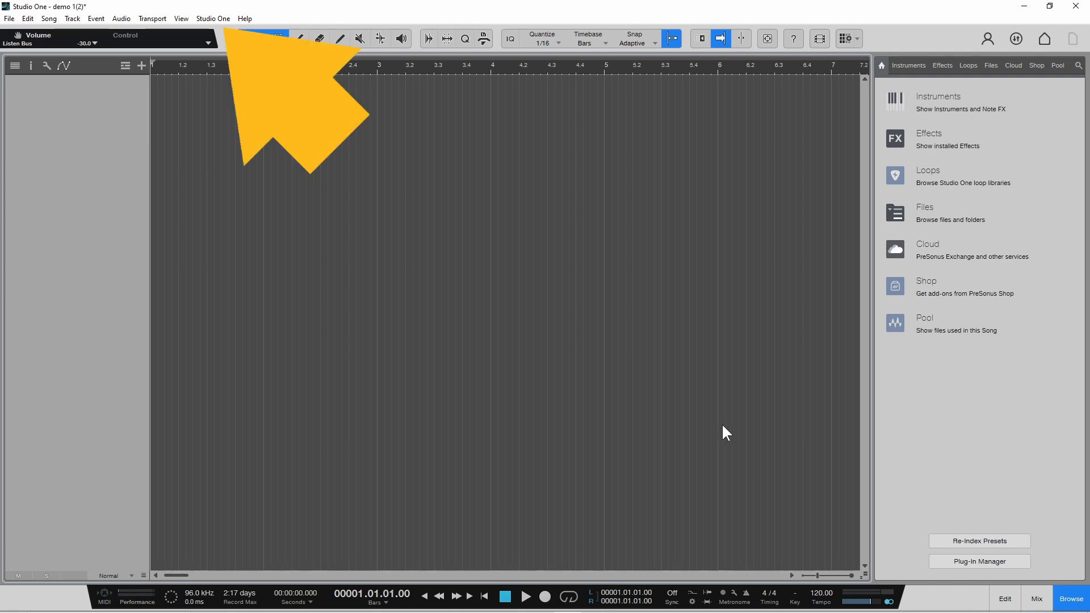
Open the program options and choose US-16x08 as the audio device.
left_click(214, 18)
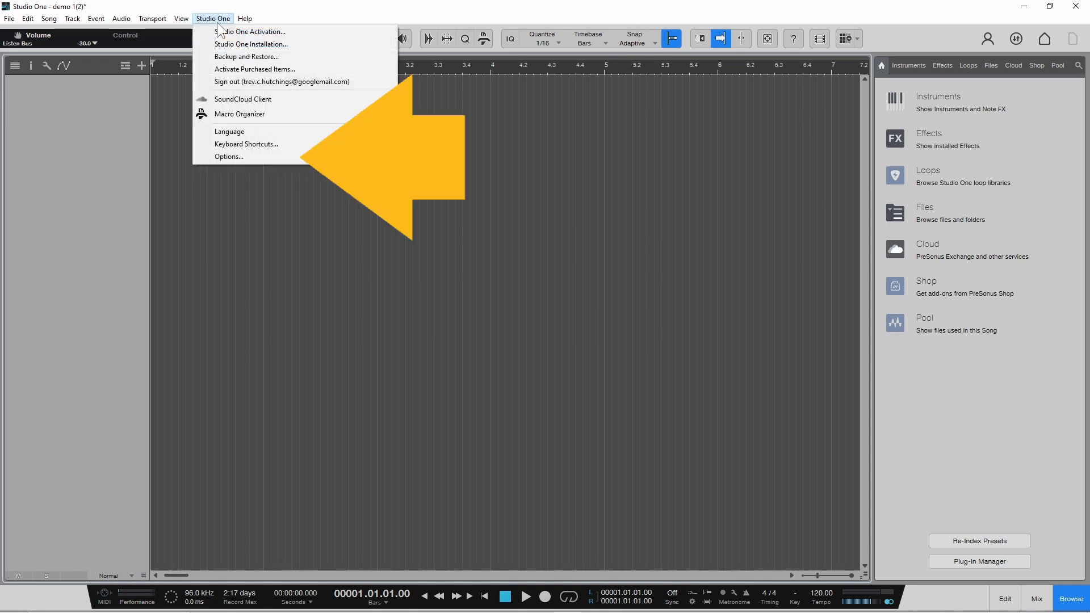
left_click(233, 156)
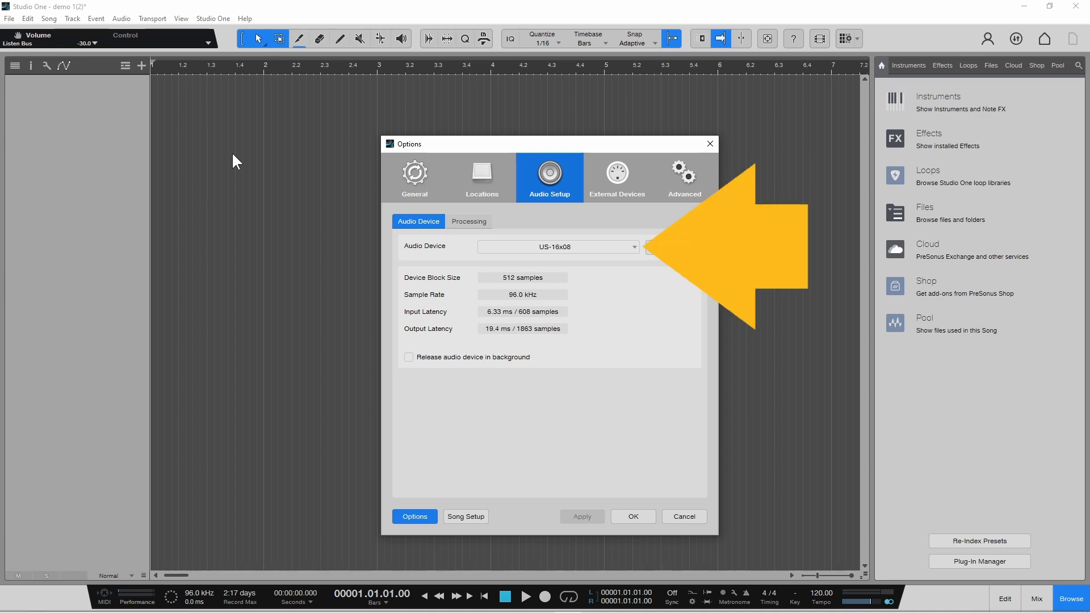
left_click(633, 247)
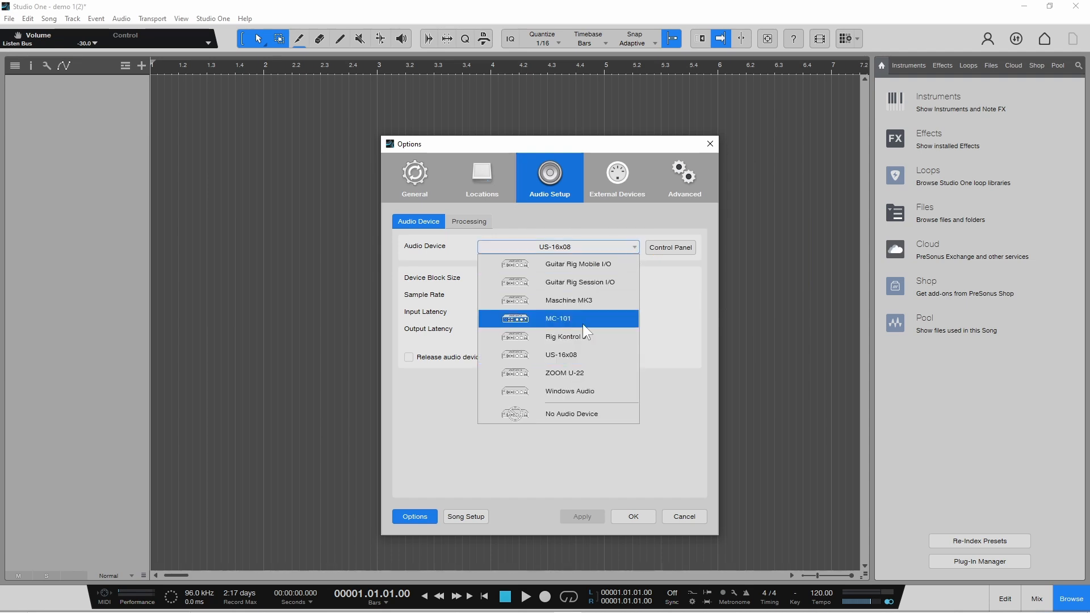
left_click(586, 358)
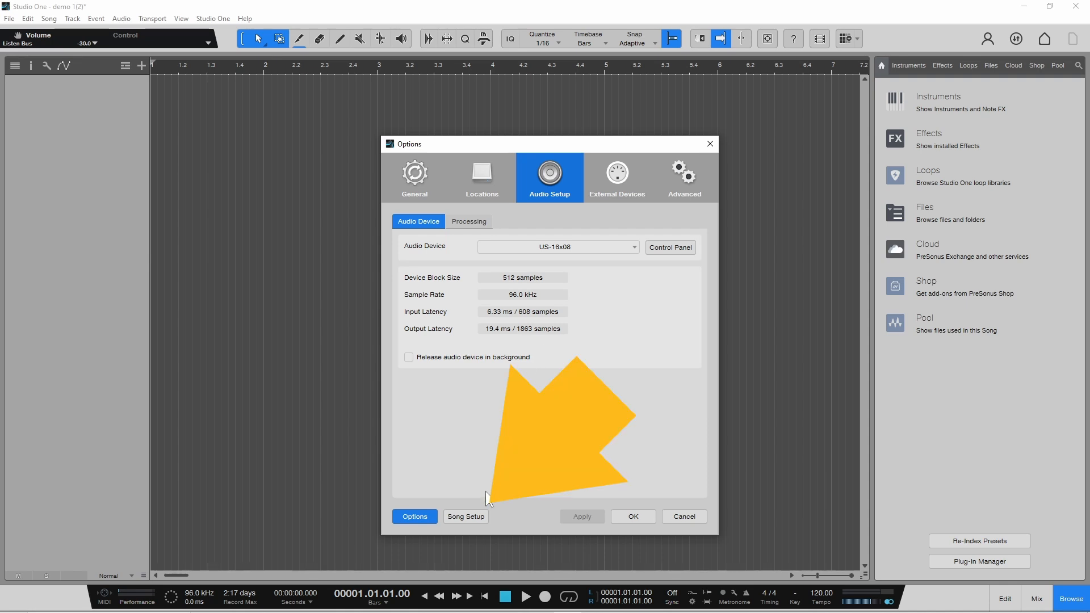
Review the sample rate and record format choices in the song setup, keeping 96.0 kHz and 24 Bit, and accept the settings.
left_click(476, 518)
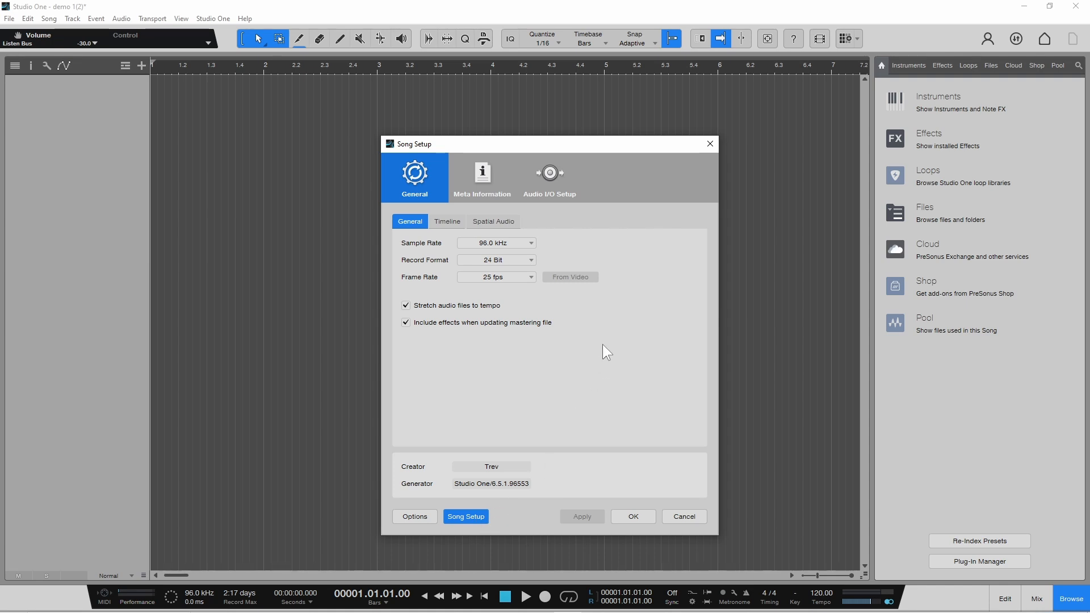
left_click(531, 241)
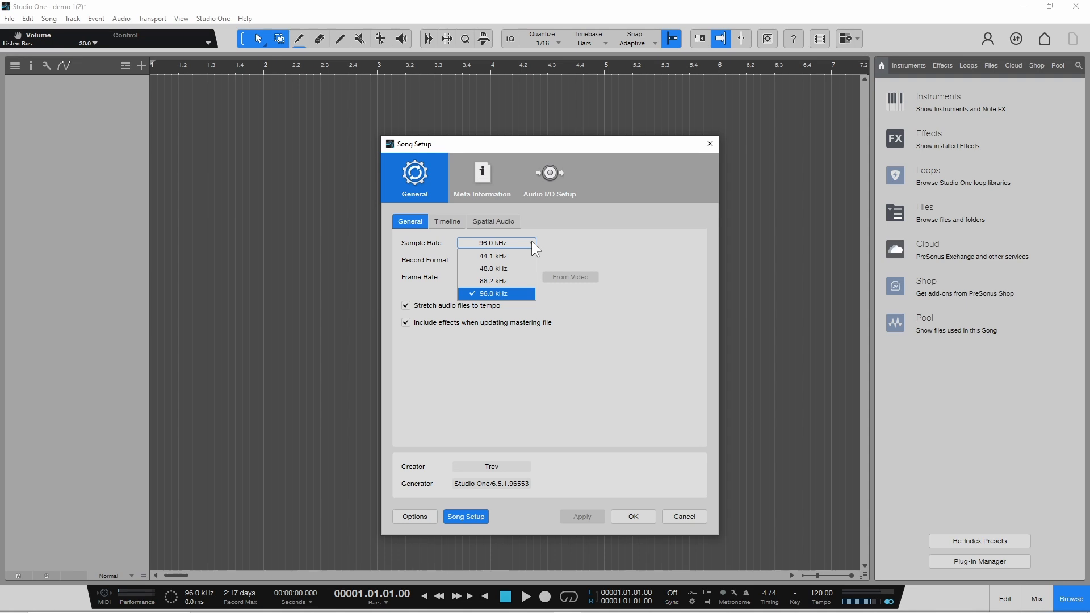
left_click(531, 241)
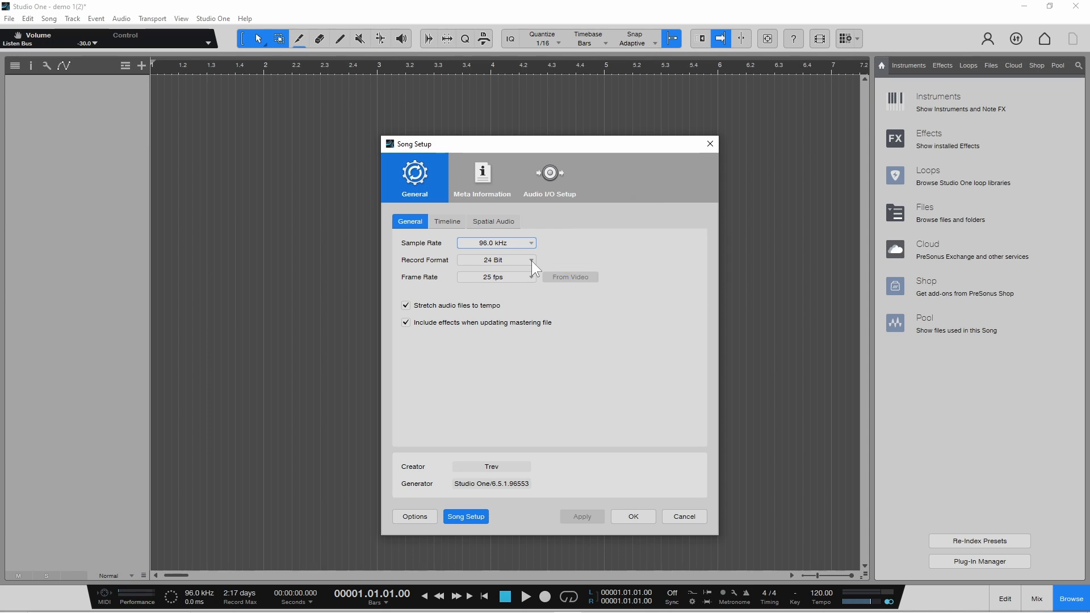
left_click(531, 261)
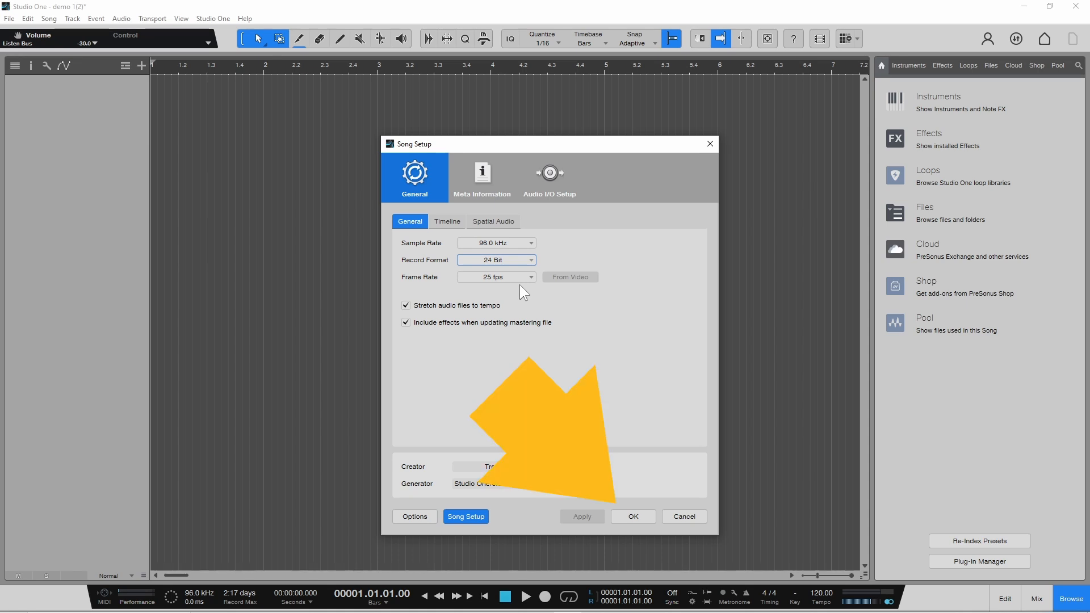
left_click(641, 516)
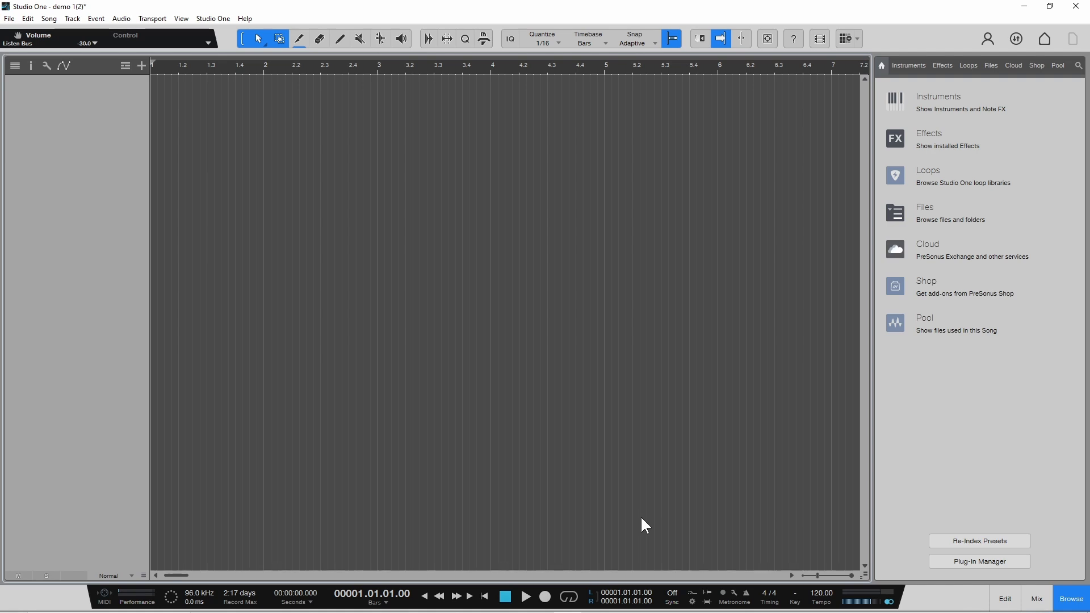
Open the metronome setup and activate the metronome.
left_click(734, 592)
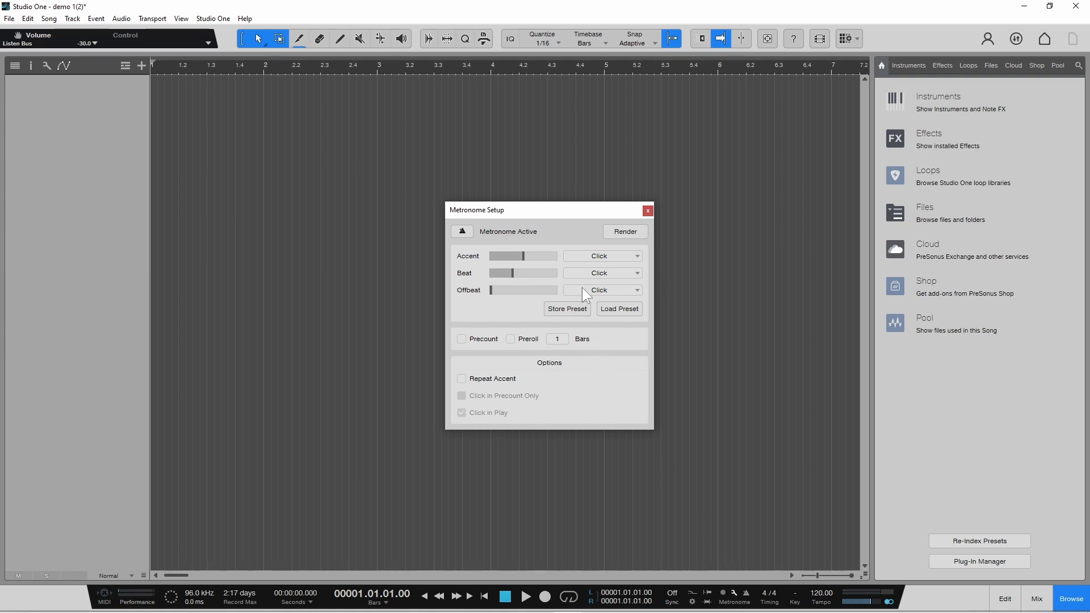
left_click(463, 231)
left_click(747, 594)
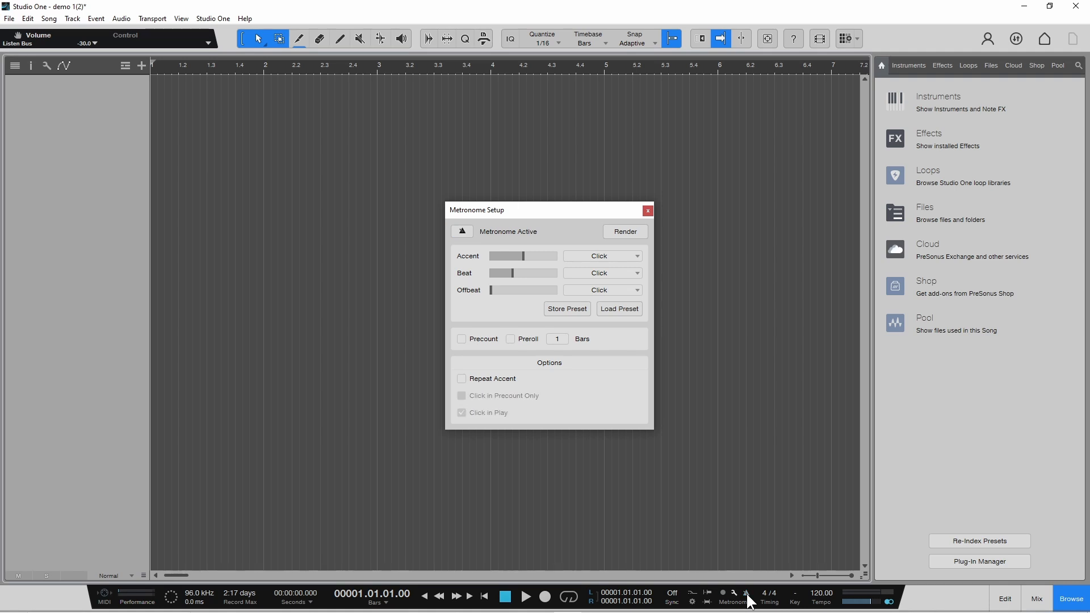
left_click(746, 593)
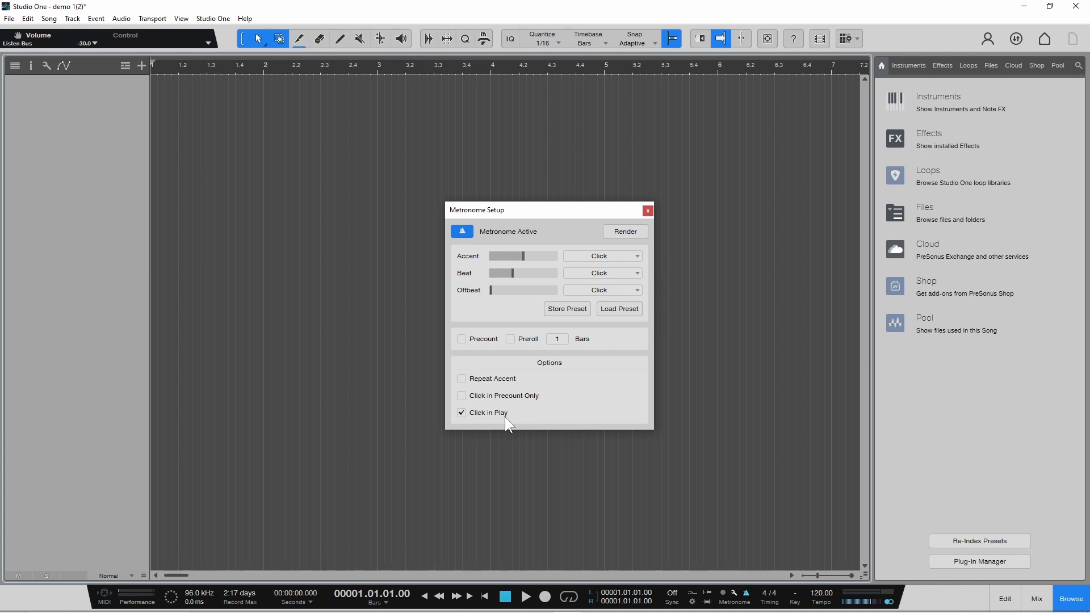
Enable a 1-bar metronome precount, leave Click in Precount Only off, and close the metronome setup.
left_click(461, 339)
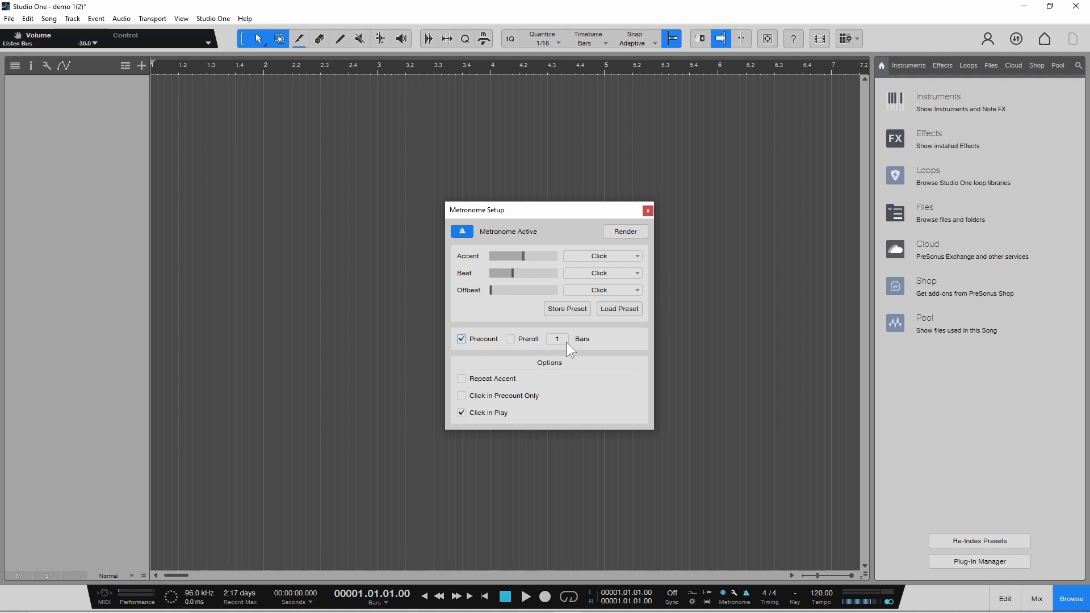
left_click(459, 398)
left_click(460, 396)
left_click(648, 210)
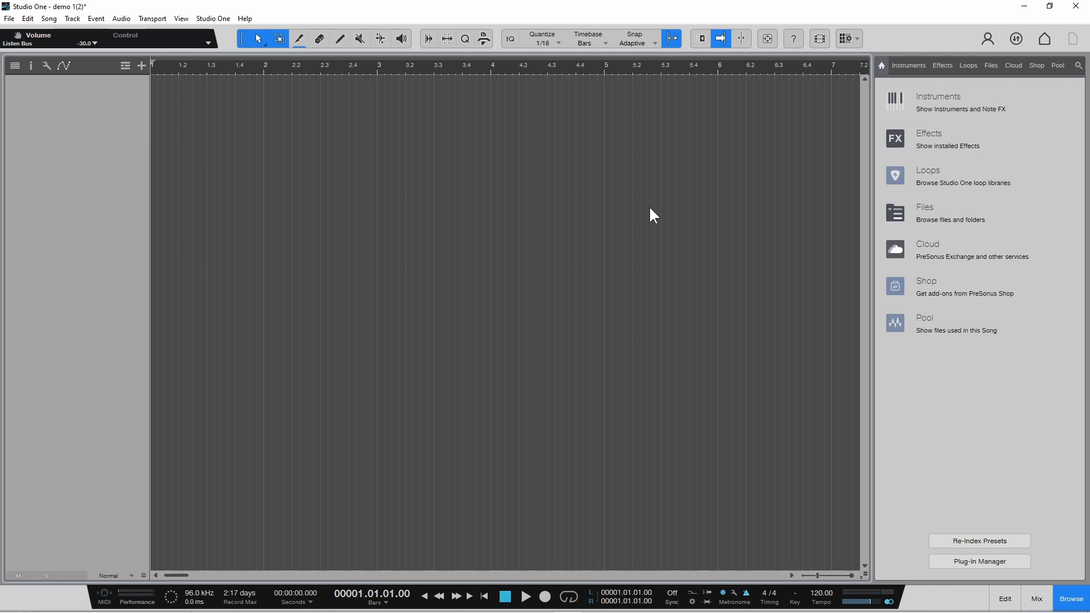
Set the song tempo to 110 BPM.
left_click(822, 594)
type("110")
key("Return")
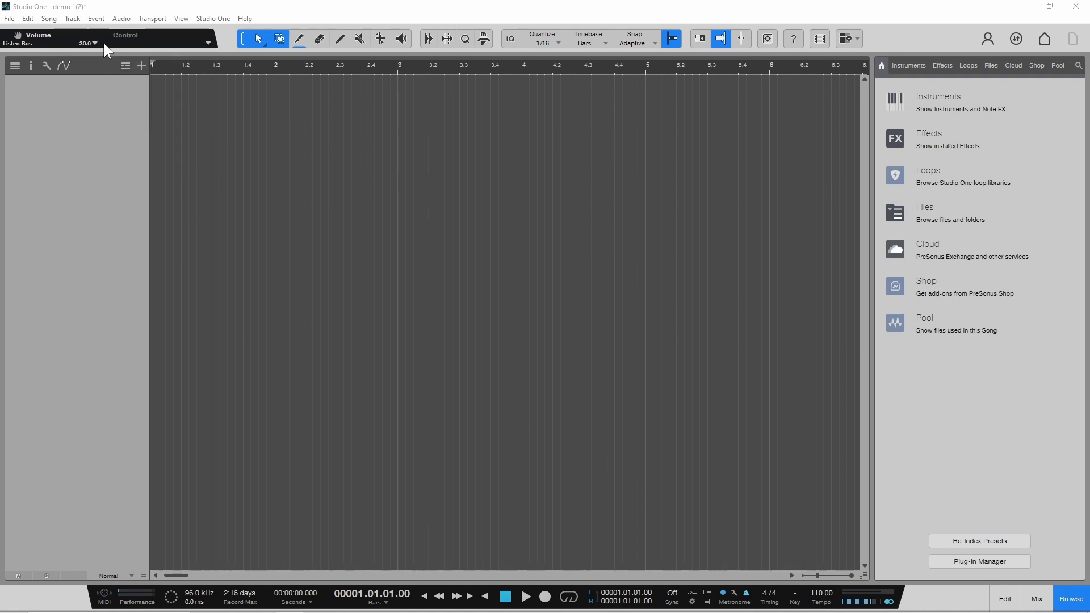
Add an instrument track to the empty song.
left_click(79, 19)
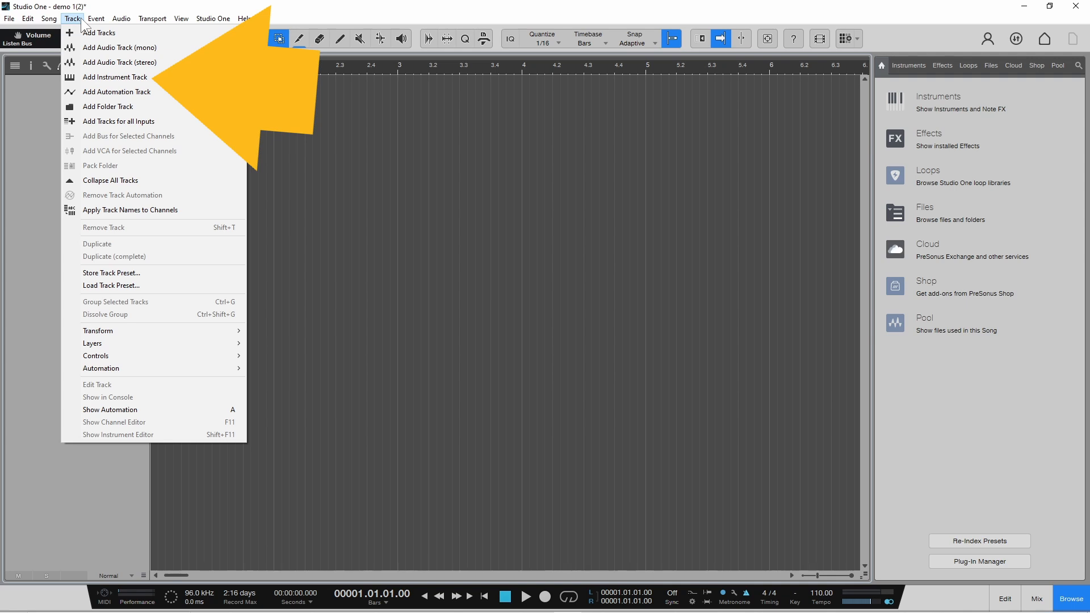
left_click(111, 76)
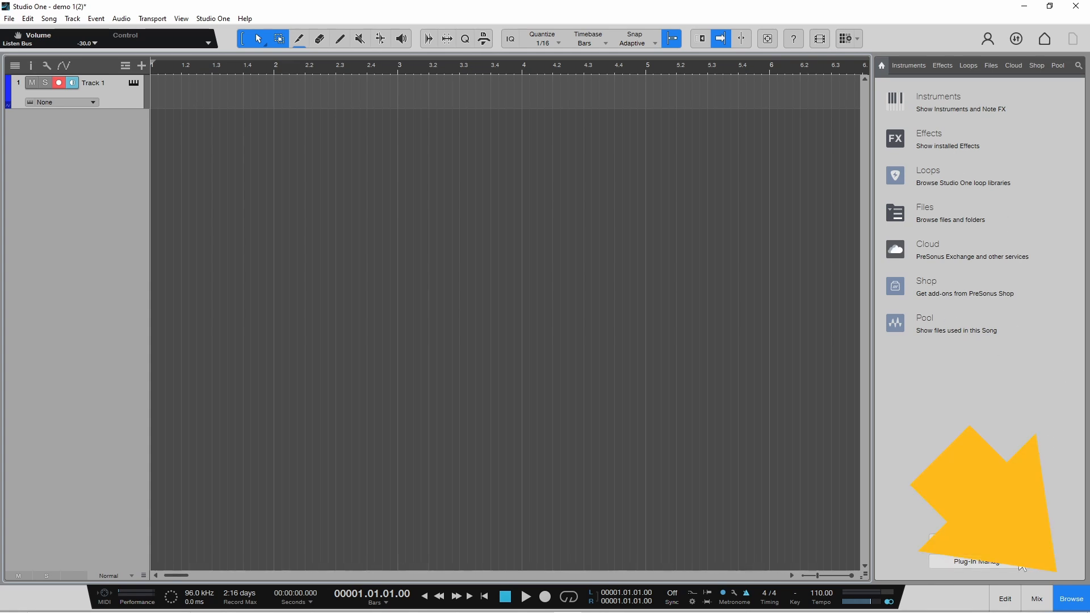
Find the Modern Kit preset of the Impact drum sampler in the browser and load it onto Track 1.
left_click(1074, 601)
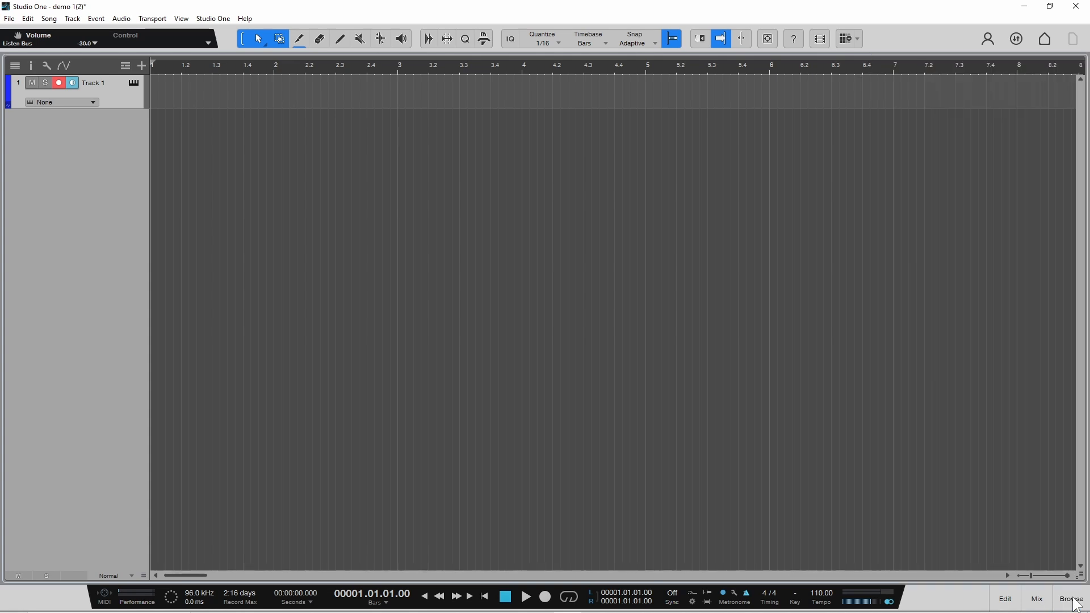
left_click(1074, 600)
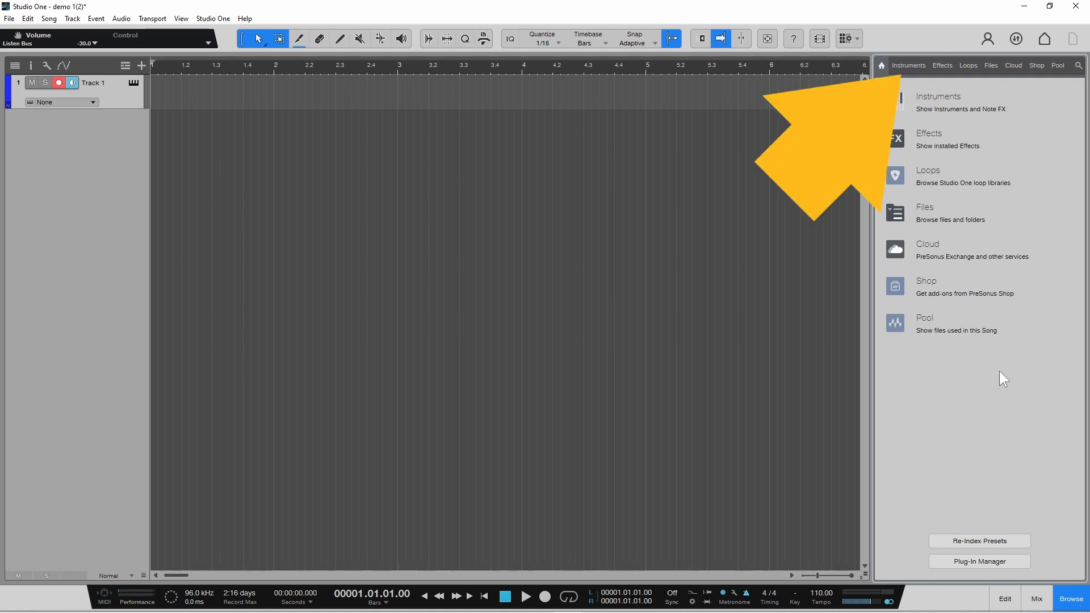
left_click(901, 66)
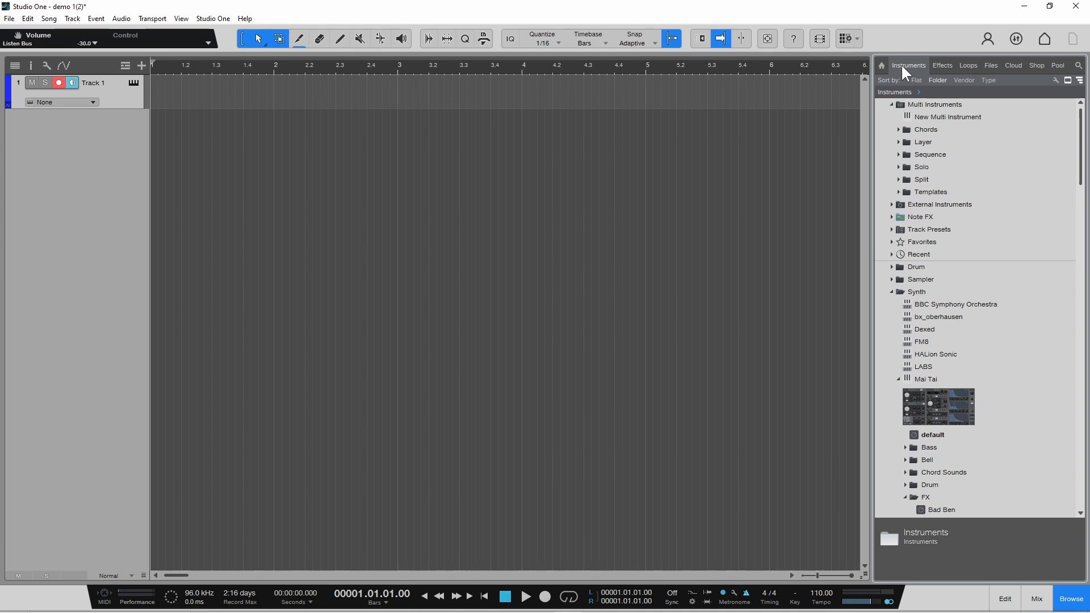
left_click(893, 292)
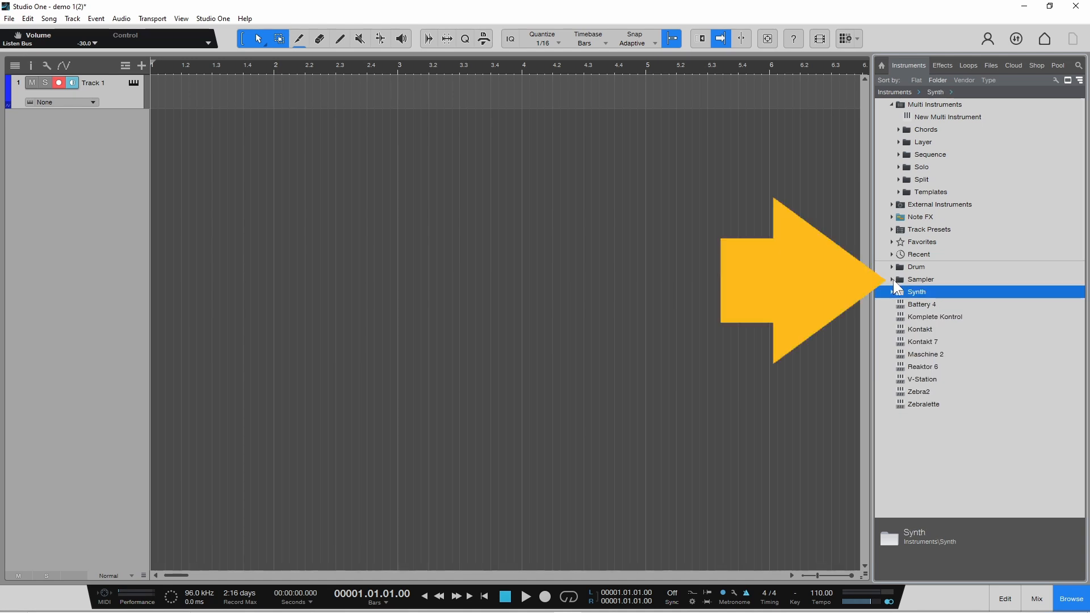
left_click(892, 280)
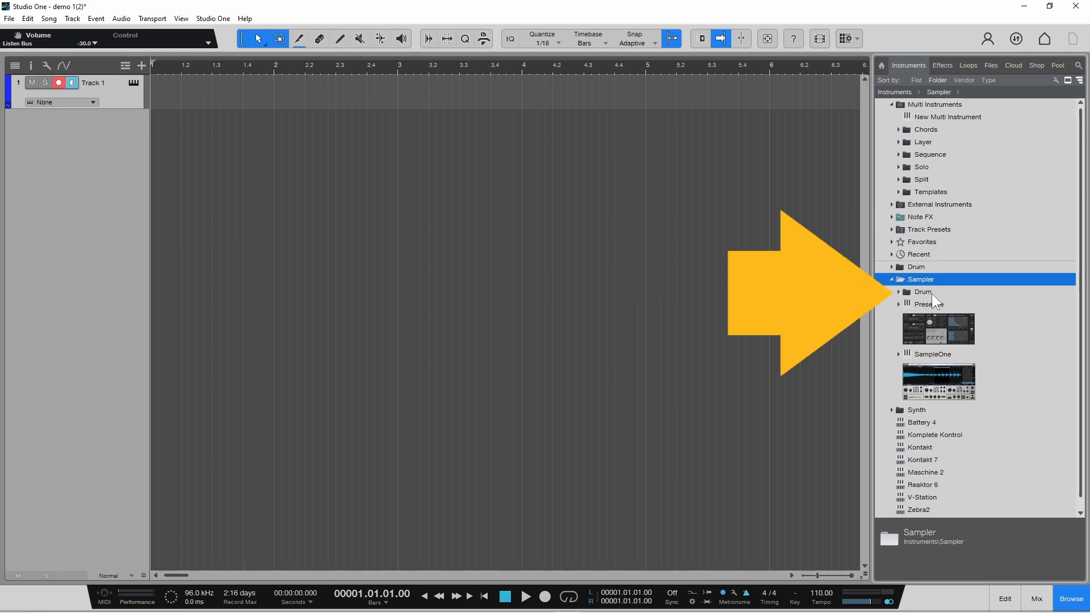
left_click(896, 291)
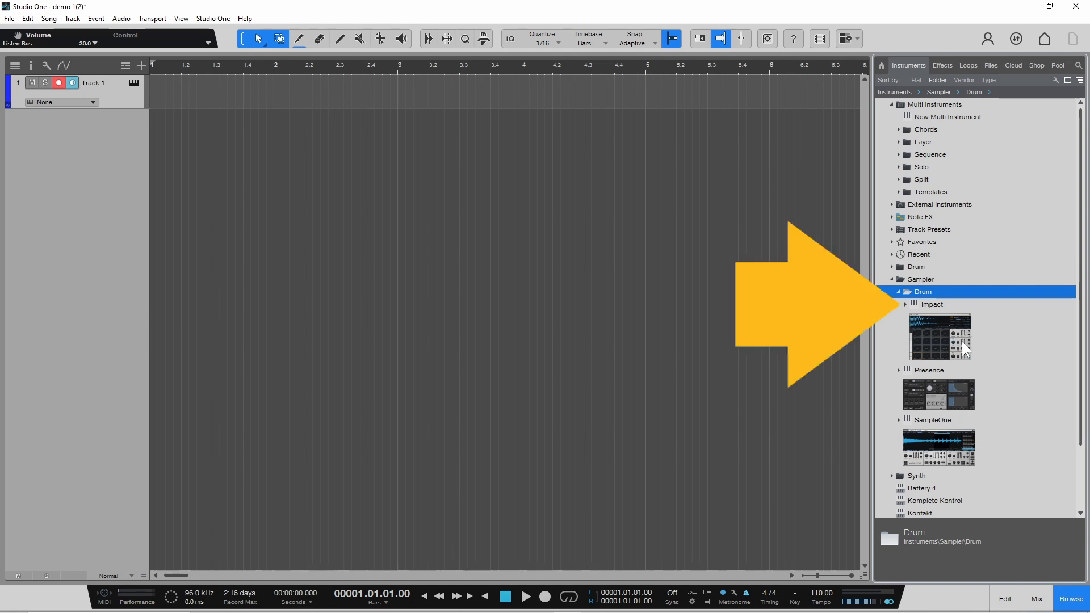
left_click(905, 304)
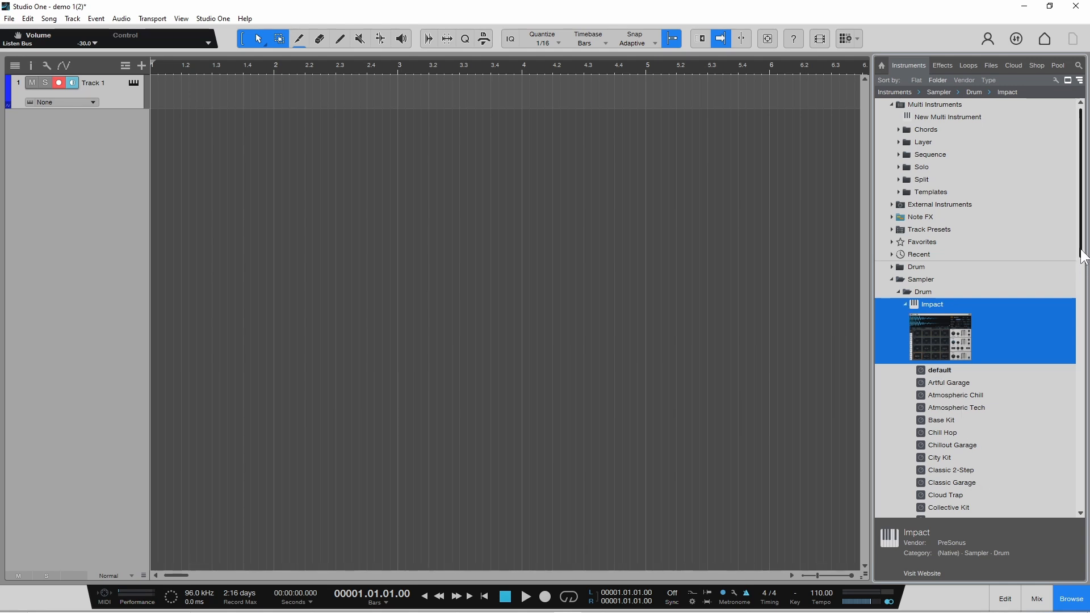
left_click_drag(1083, 258, 1083, 432)
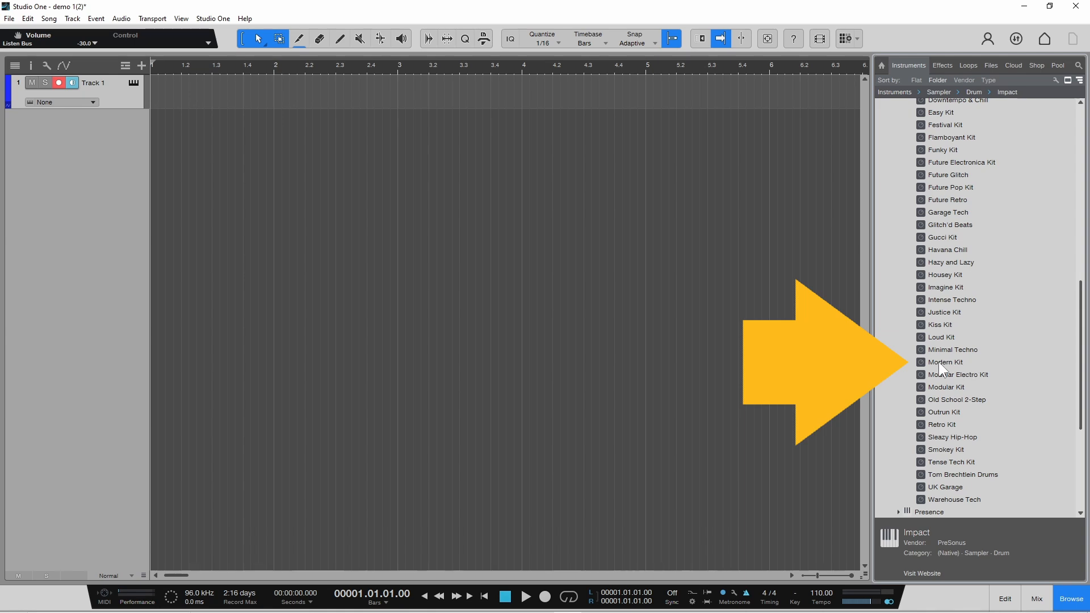
left_click_drag(922, 362, 121, 94)
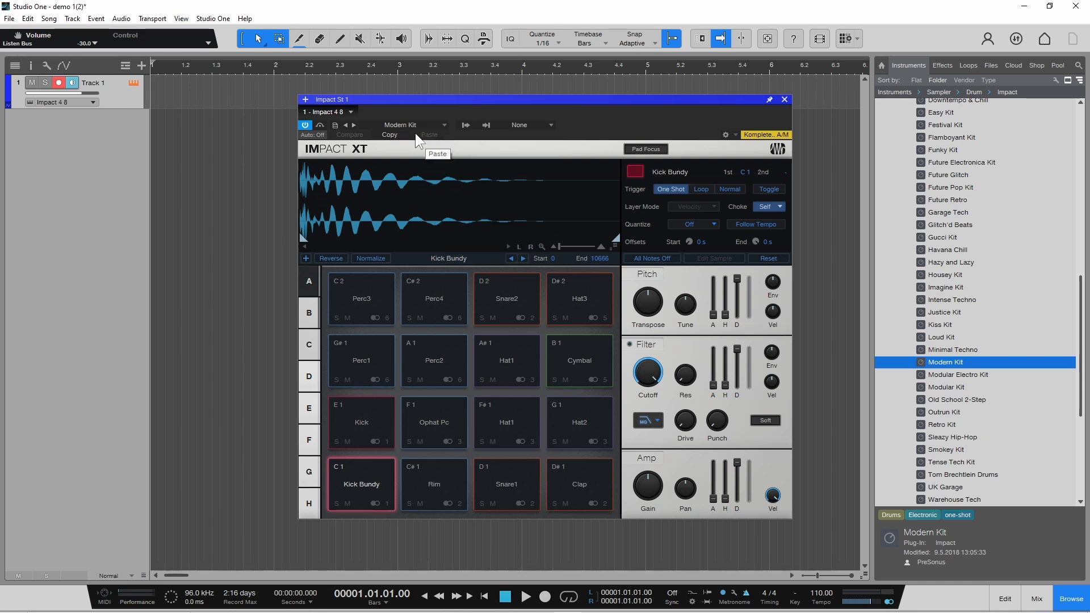
Audition the Perc3, Snare1, Kick Bundy, Clap, Ophat Pc, Kick and Hat1 pads of the Modern Kit in Impact XT.
left_click(369, 311)
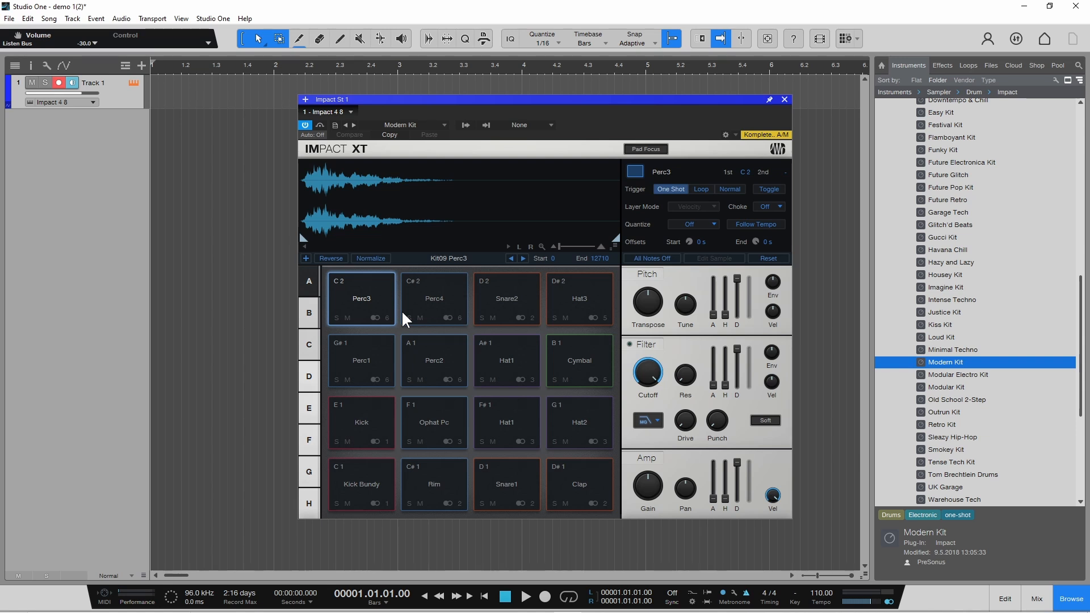
left_click(507, 479)
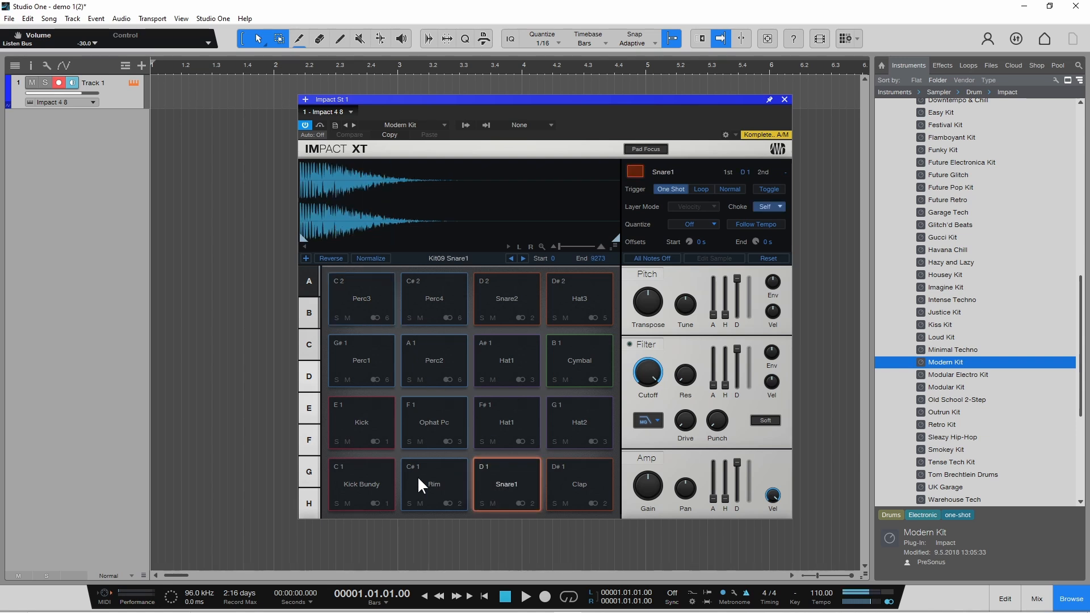
left_click(374, 478)
left_click(567, 481)
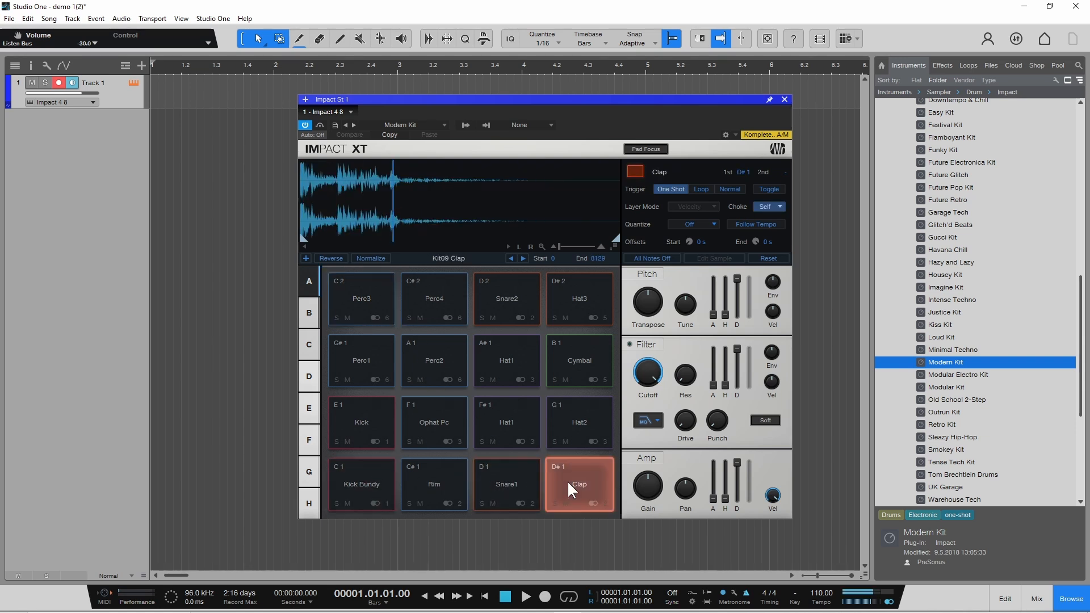
left_click(512, 482)
left_click(420, 423)
left_click(375, 423)
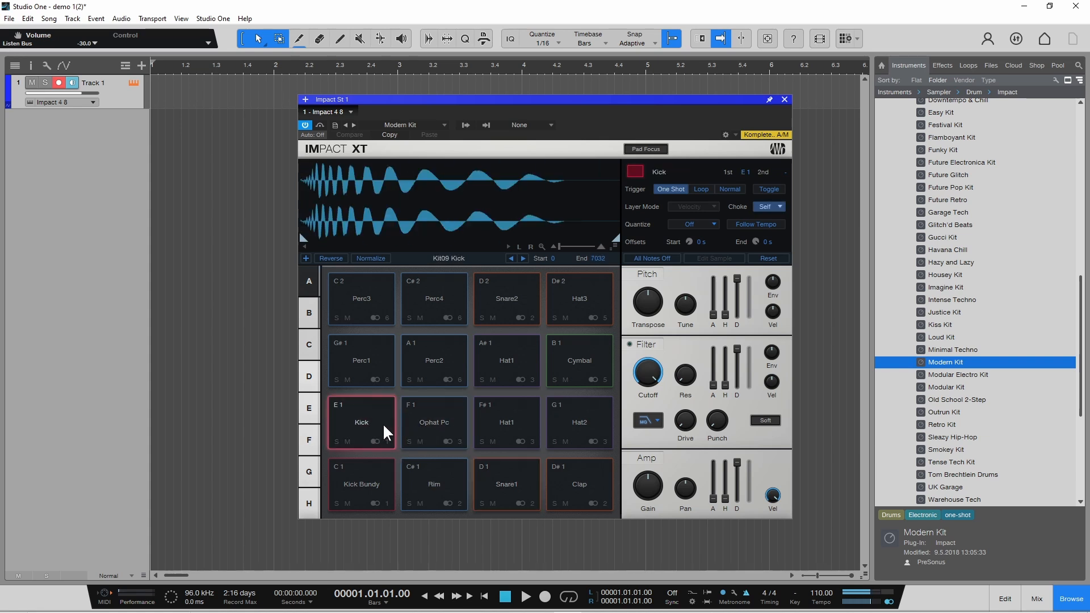
left_click(503, 425)
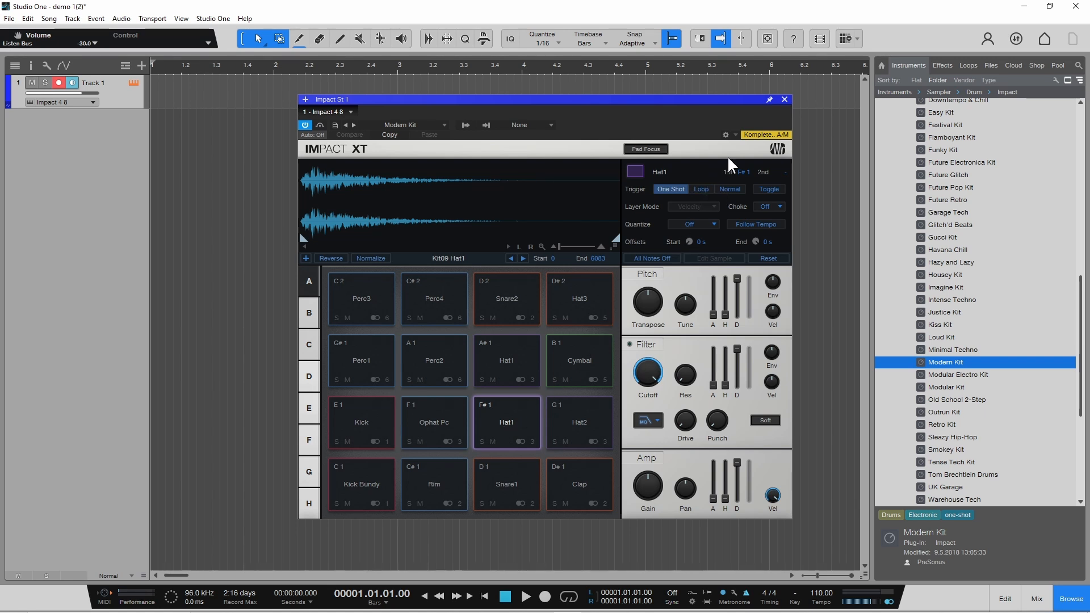
Close the Impact XT window, reopen the instrument from Track 1, and close it again.
left_click(784, 100)
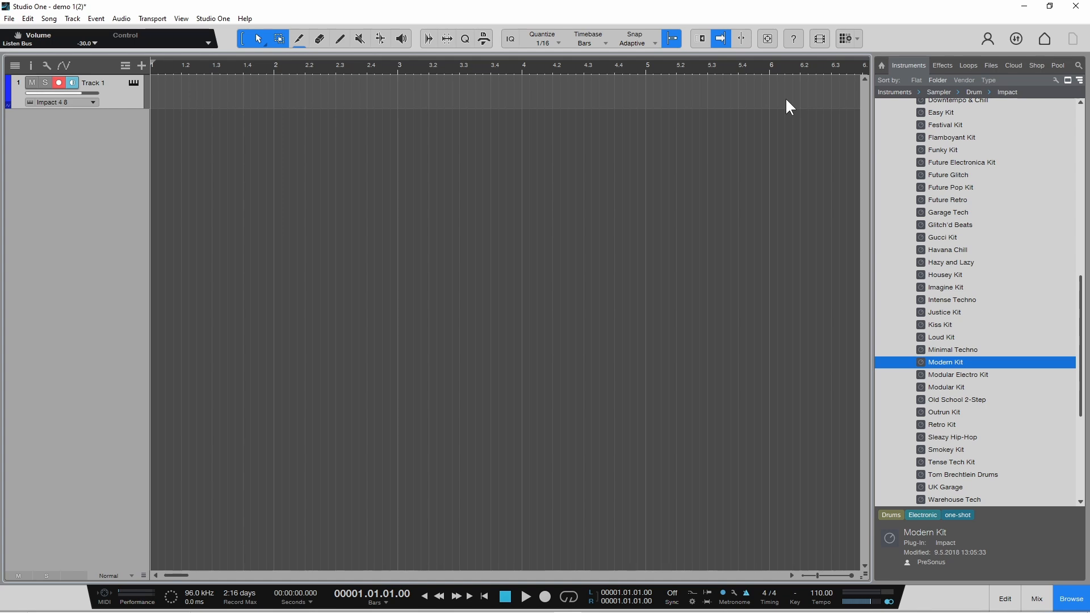
left_click(134, 83)
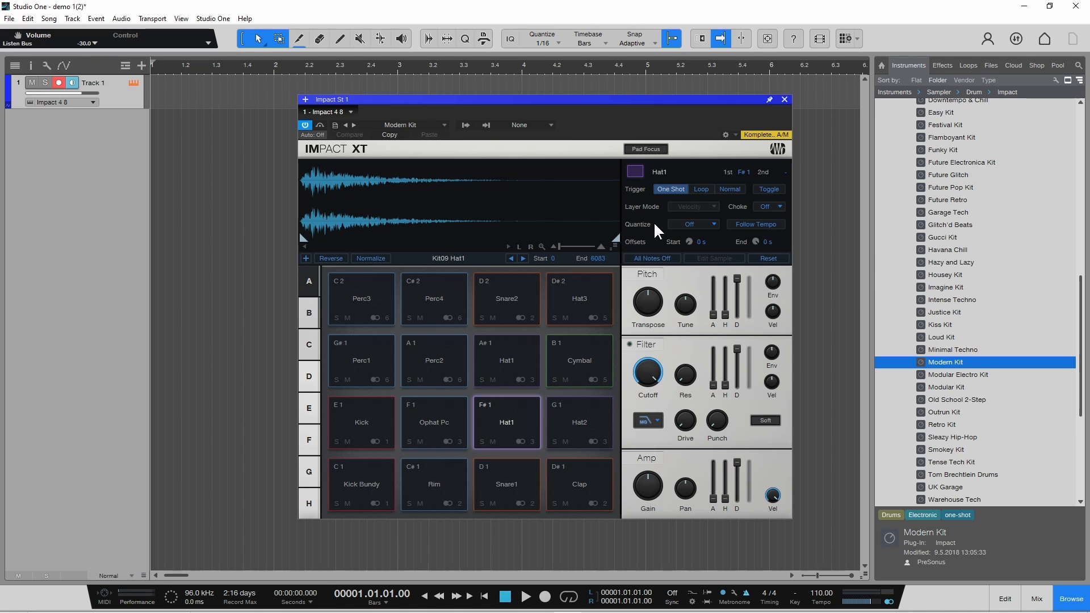
left_click(784, 99)
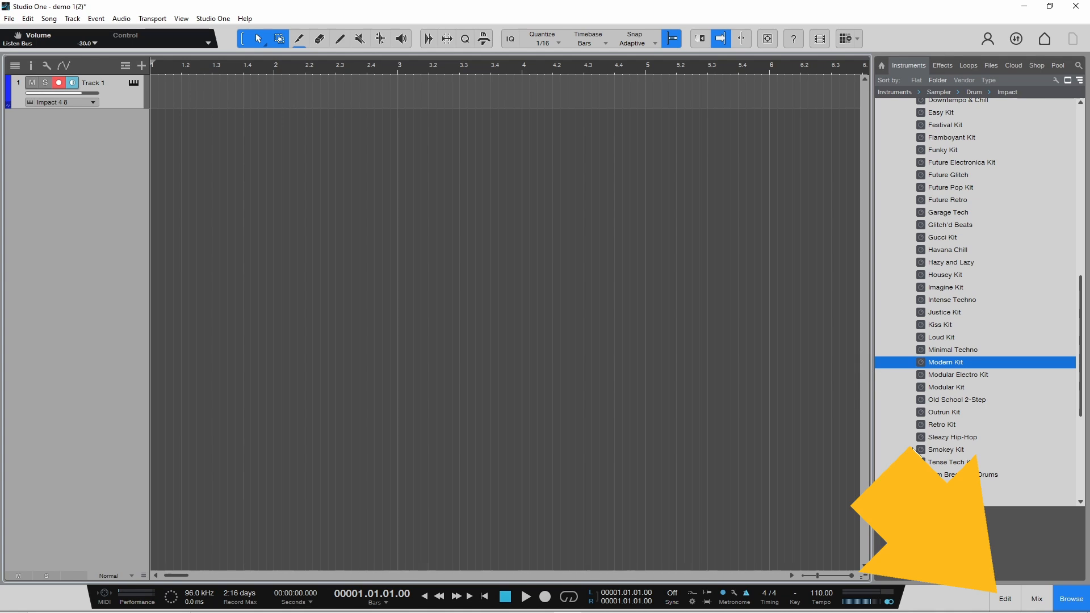
Open the note editor for Track 1, try a few drum lanes, and audition the Kick Bundy lane at C 1.
left_click(1012, 601)
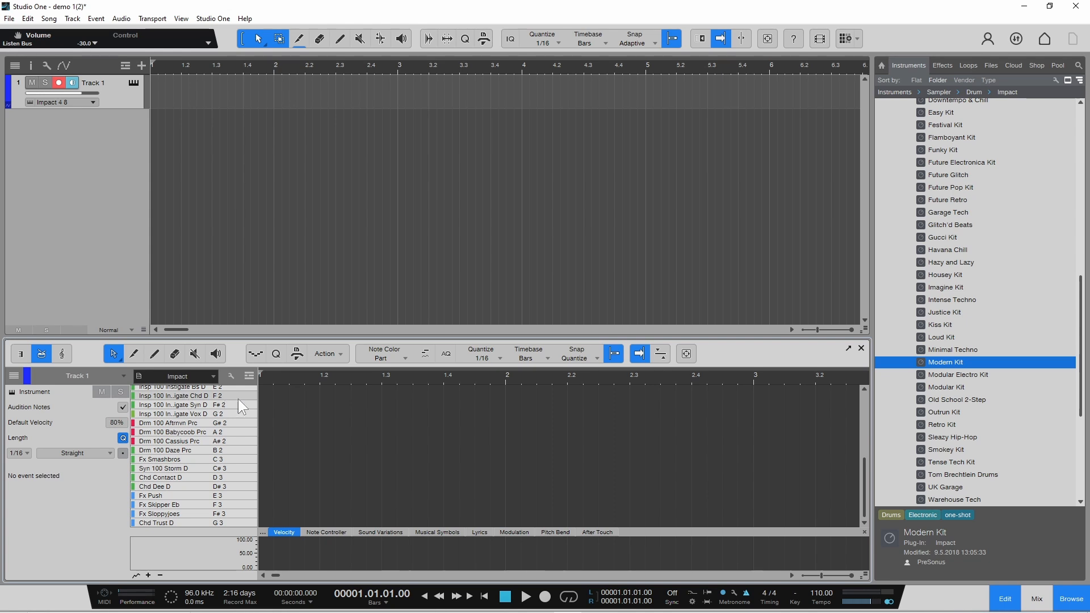
left_click(185, 396)
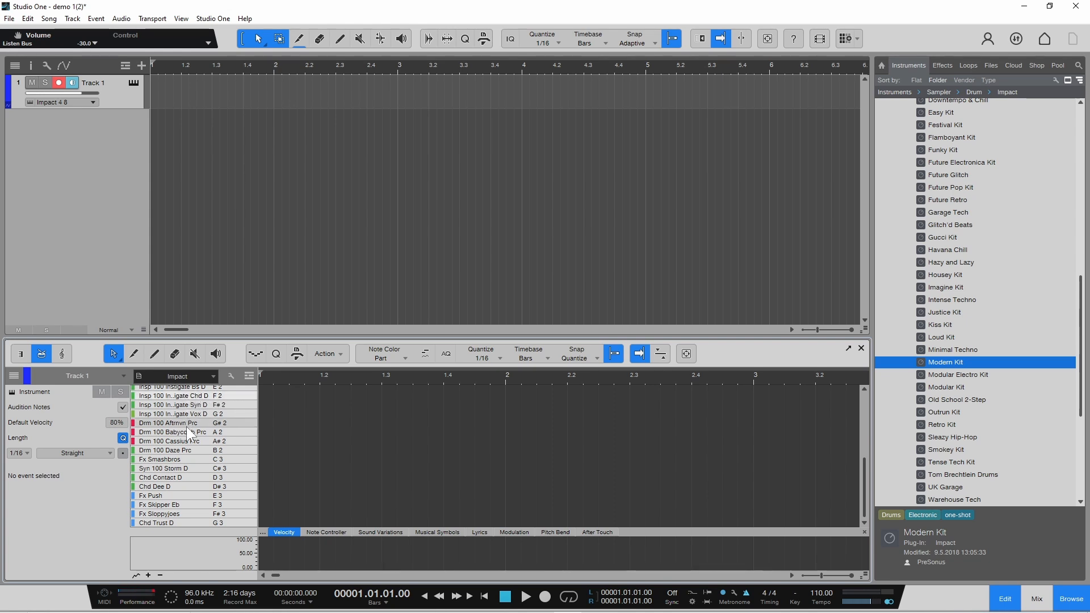
left_click(186, 425)
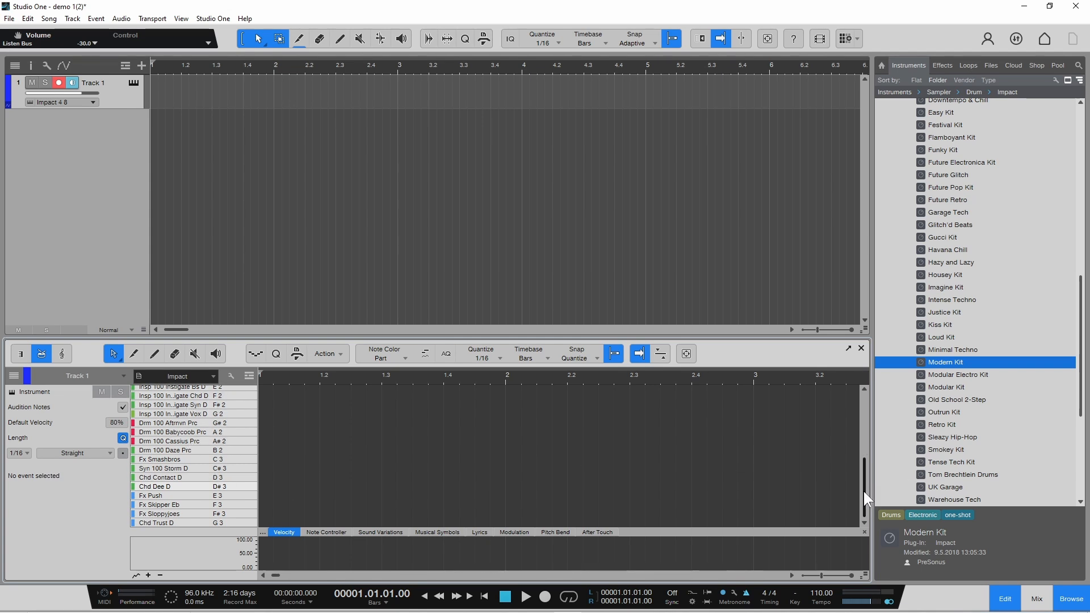
left_click_drag(863, 489, 862, 420)
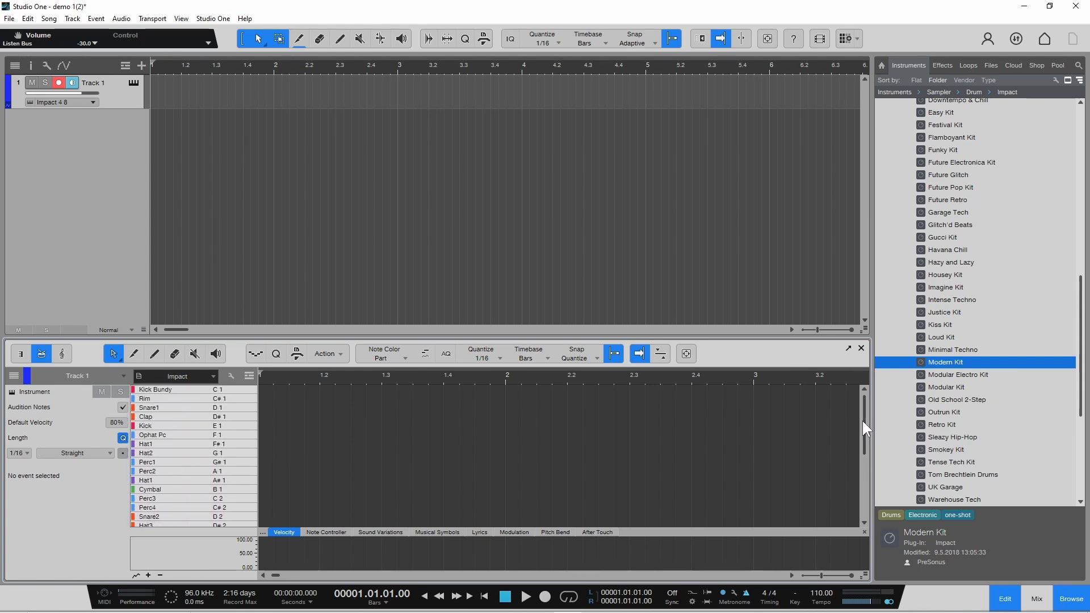
left_click(173, 389)
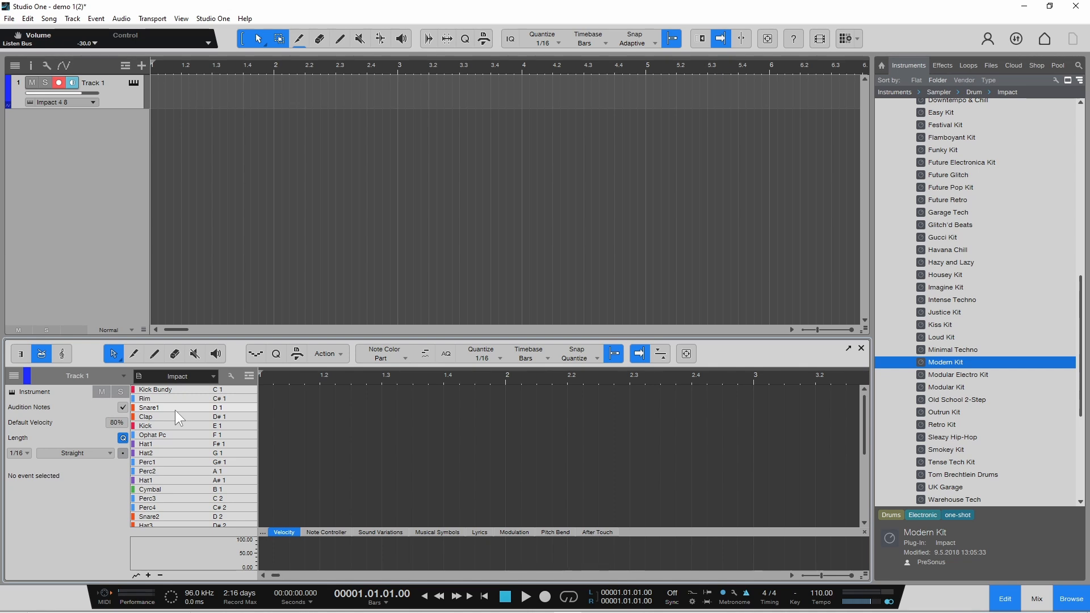
Create a one-bar part at the start of Track 1 and place 1/16 Kick Bundy notes at 1.1, 1.1.3, 1.3 and 1.3.3.
double_click(157, 90)
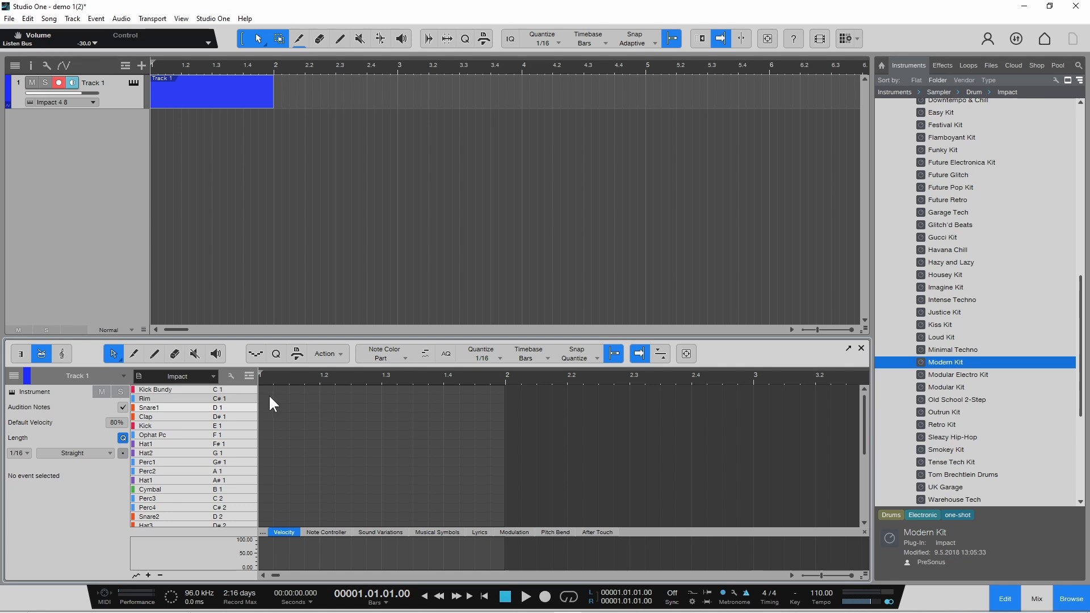
left_click(261, 388)
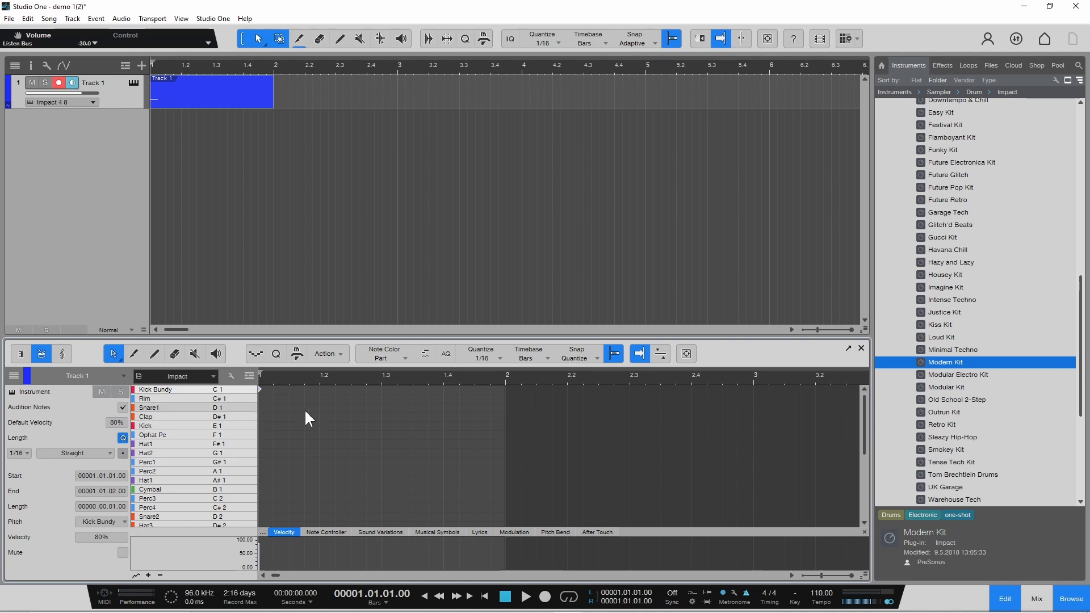
left_click(382, 389)
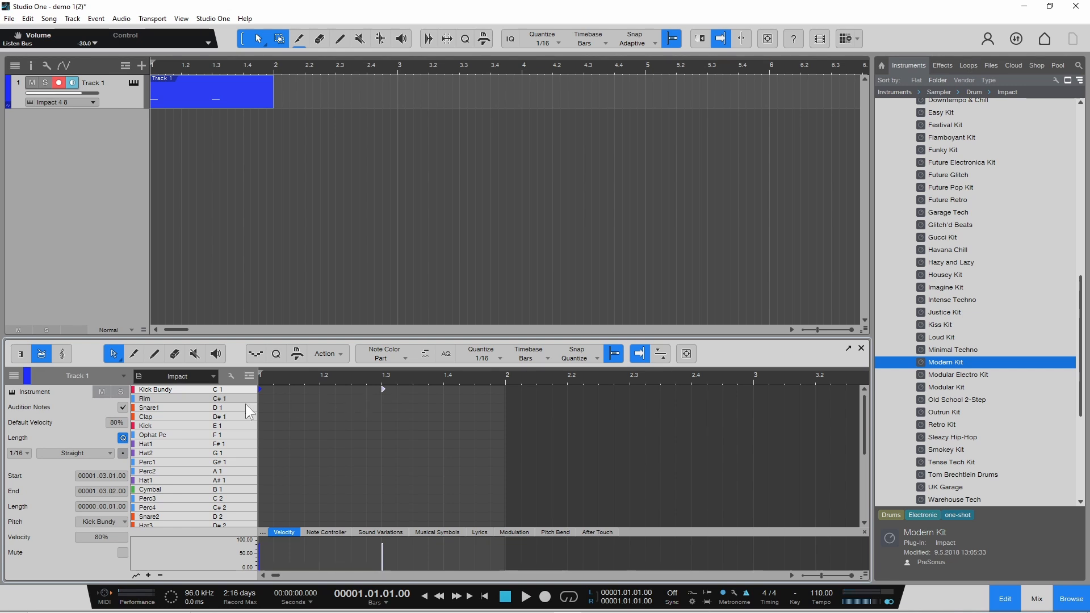
left_click(288, 388)
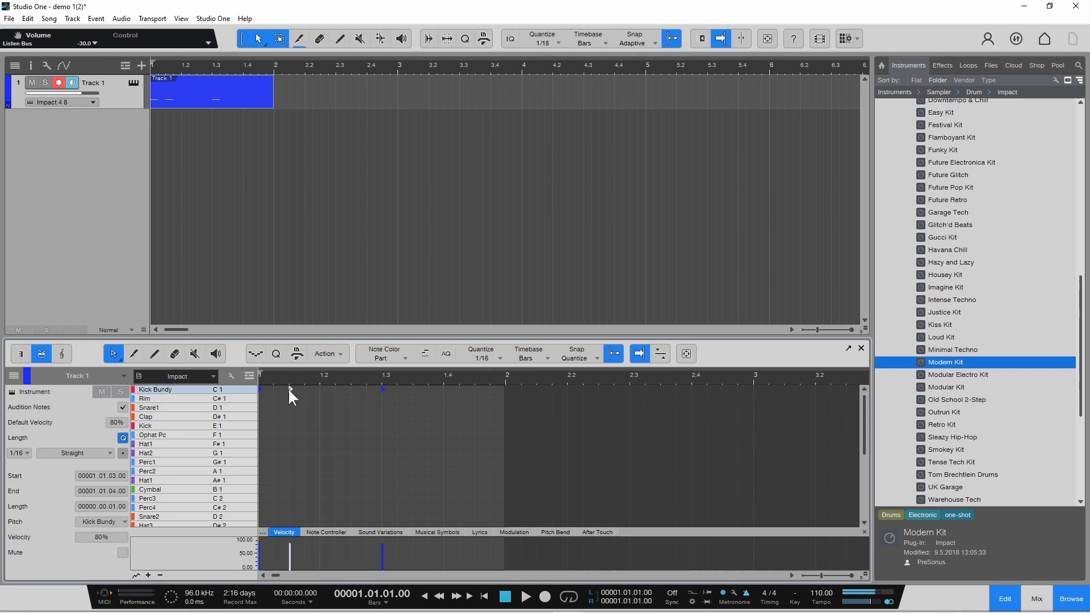
left_click(413, 389)
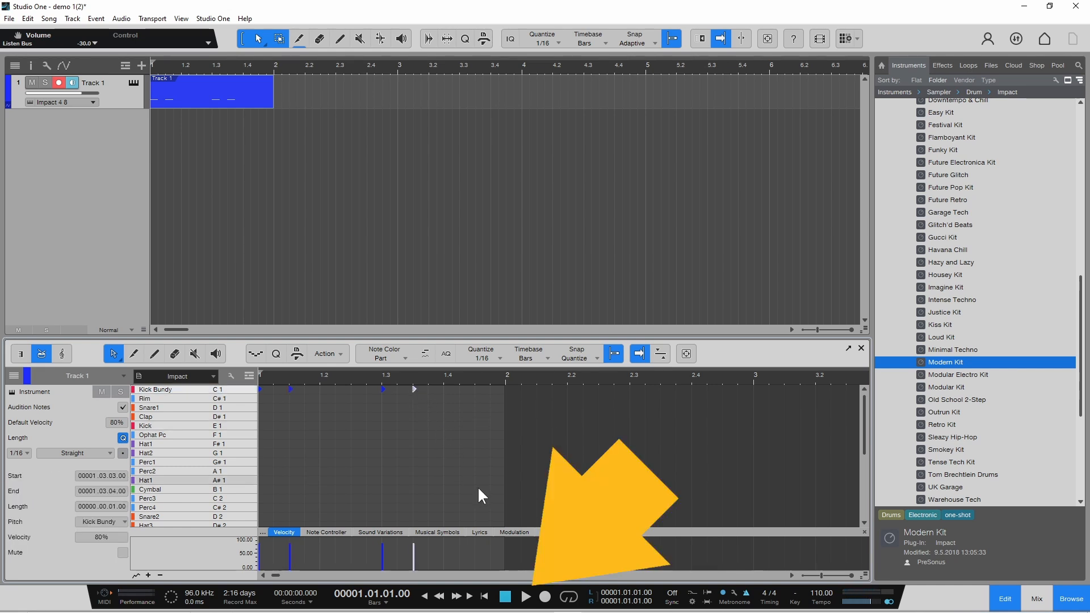
Play back the kick pattern several times, toggle the metronome after the first run, and return the playhead to the song start.
left_click(526, 601)
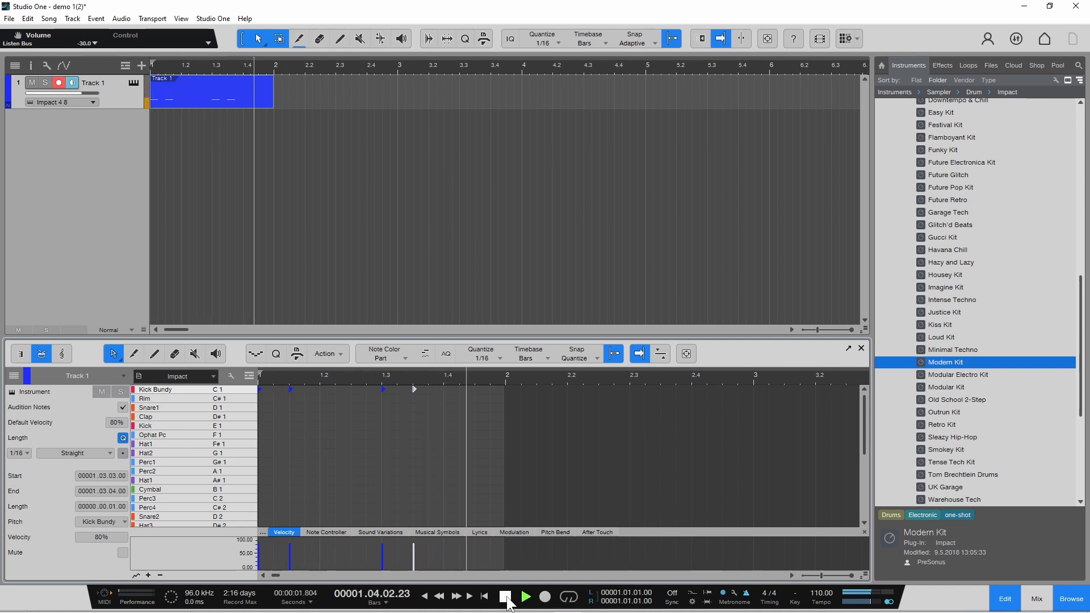
left_click(507, 599)
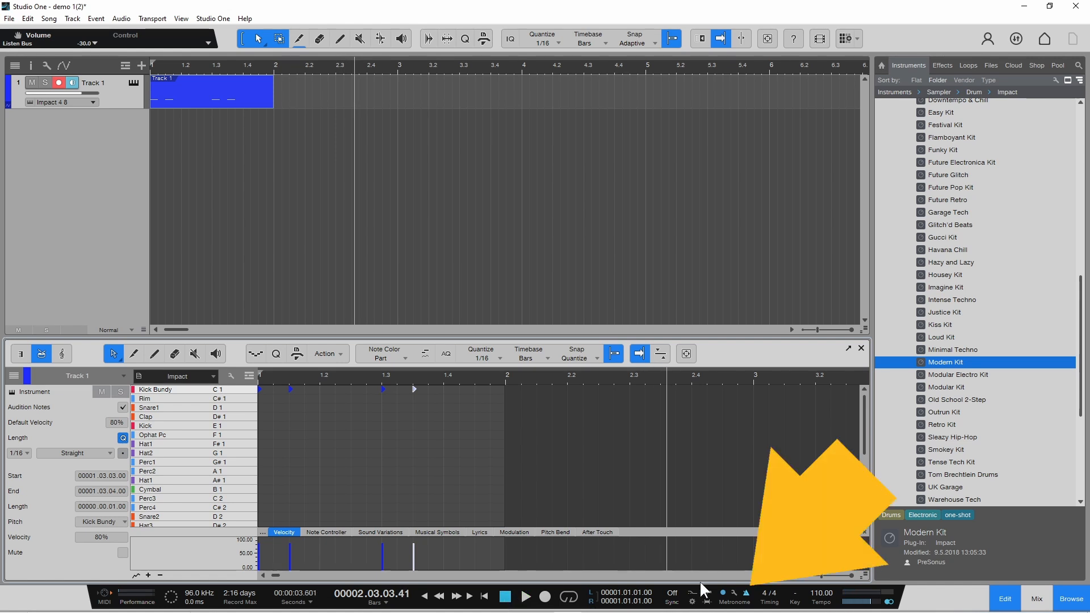
left_click(748, 593)
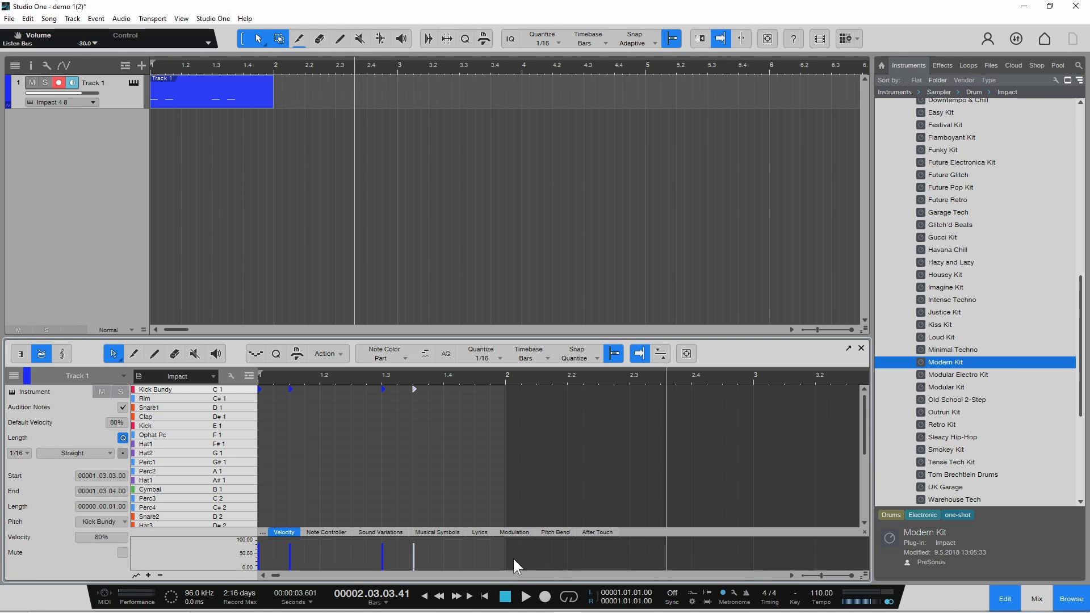
left_click(486, 597)
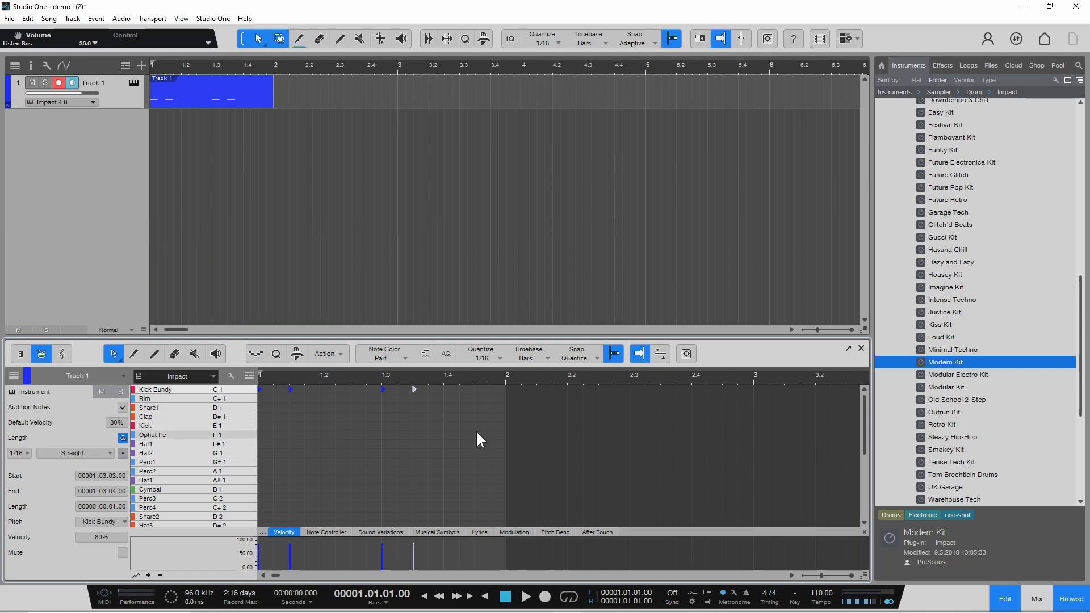
left_click(526, 597)
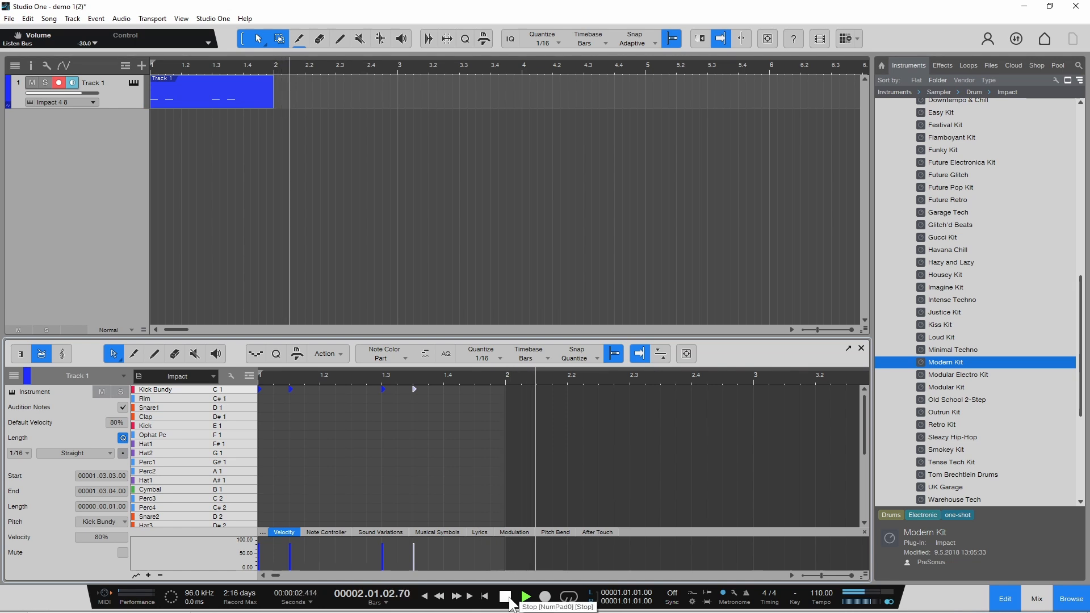
left_click(506, 597)
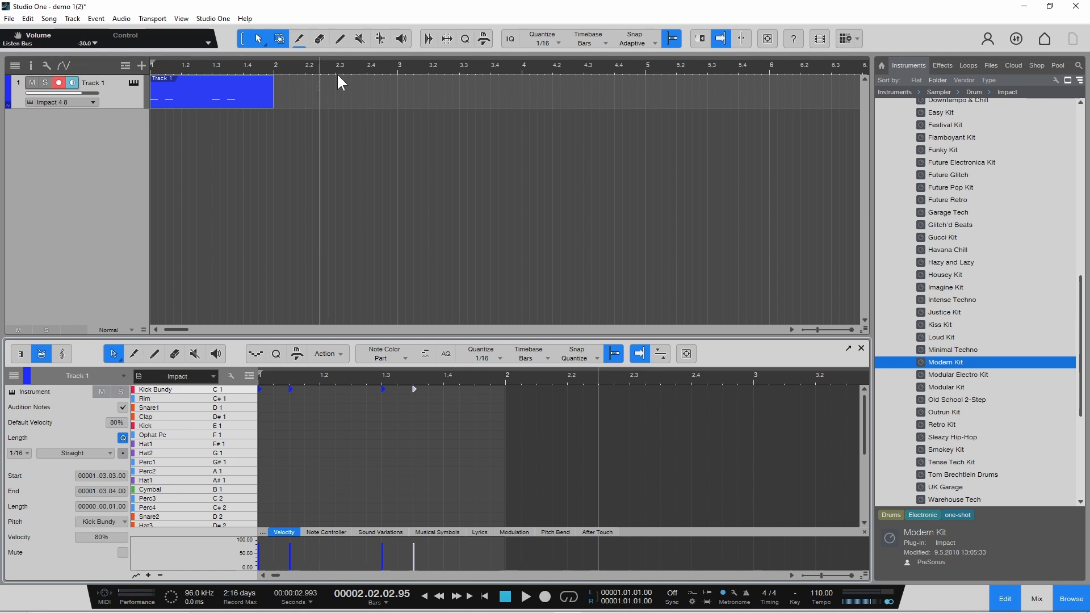
left_click(526, 597)
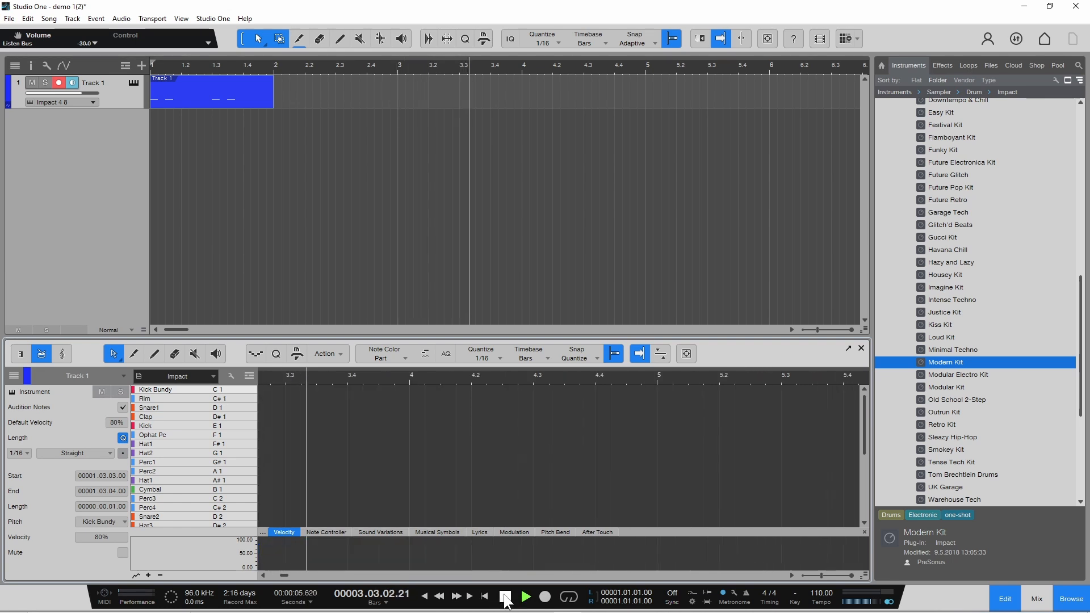
left_click(505, 596)
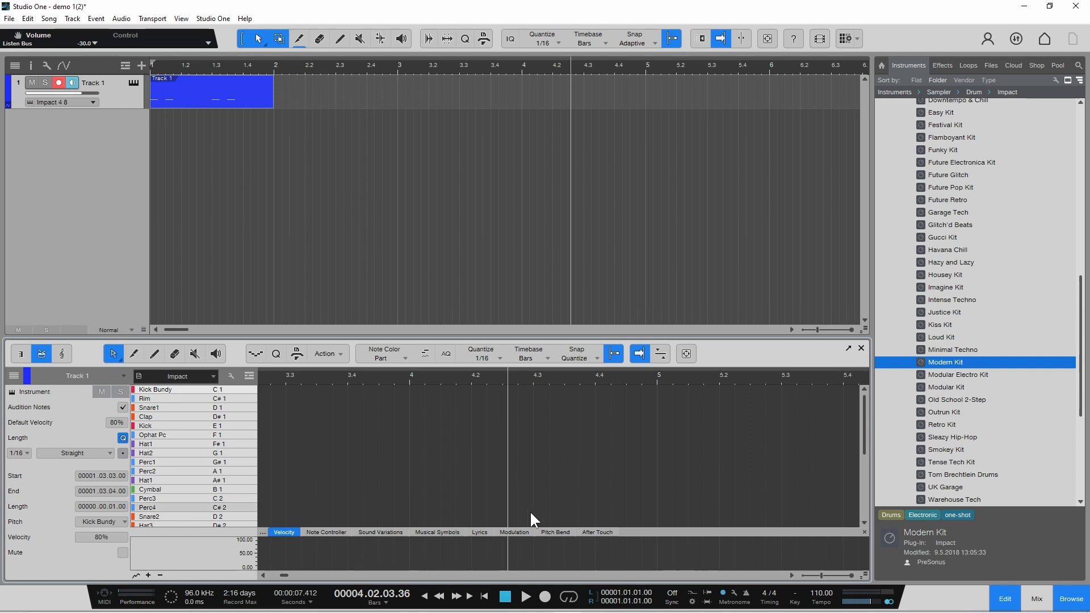
left_click(486, 597)
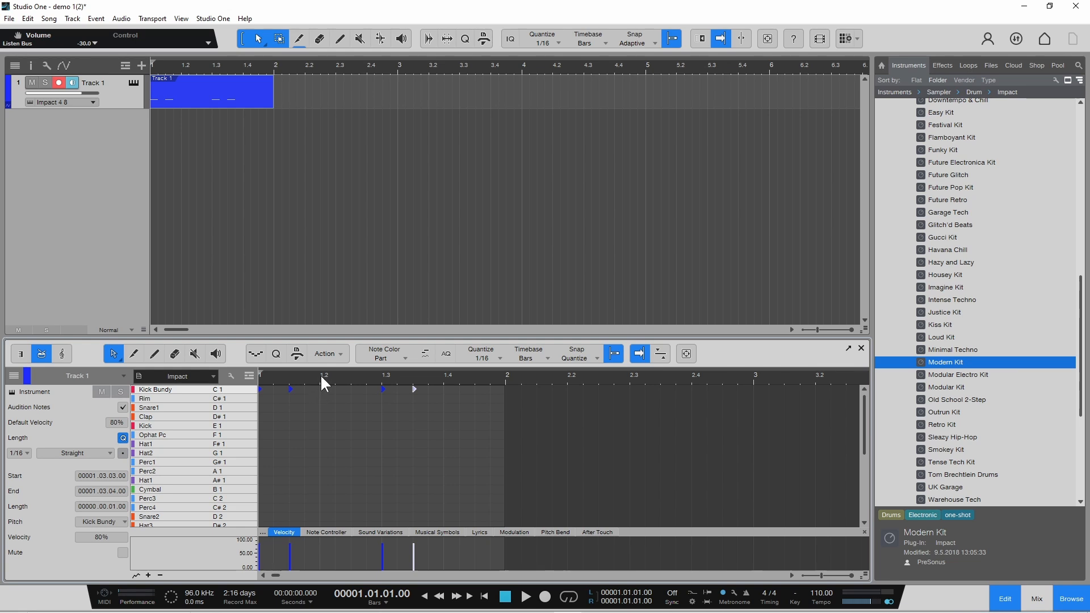
Try a Clap note at 1.2, remove it, and place 1/16 Snare1 notes at 1.2 and 1.4.
left_click(321, 416)
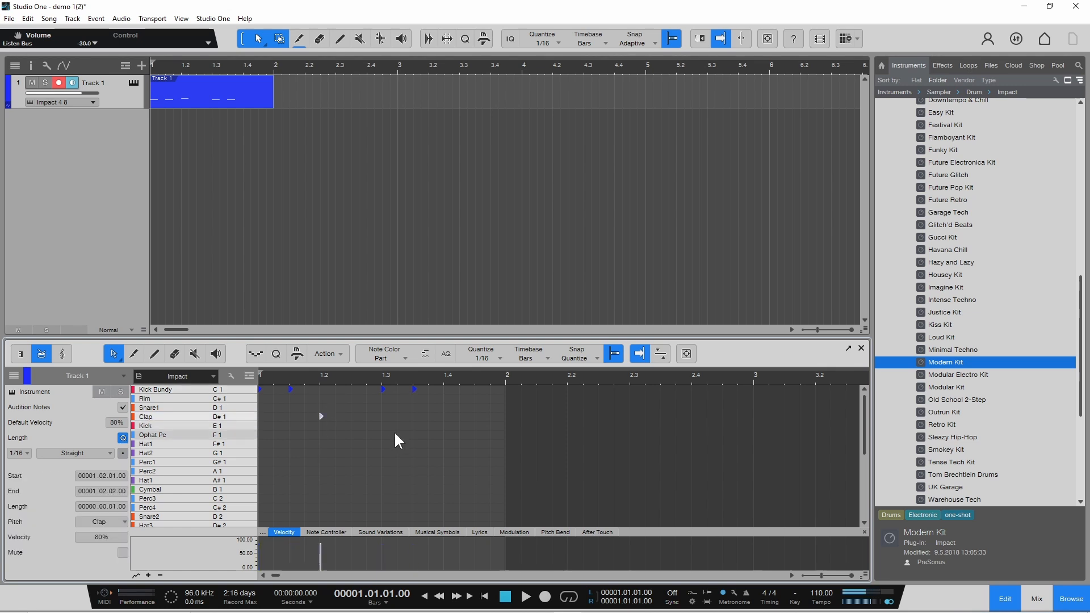
double_click(320, 416)
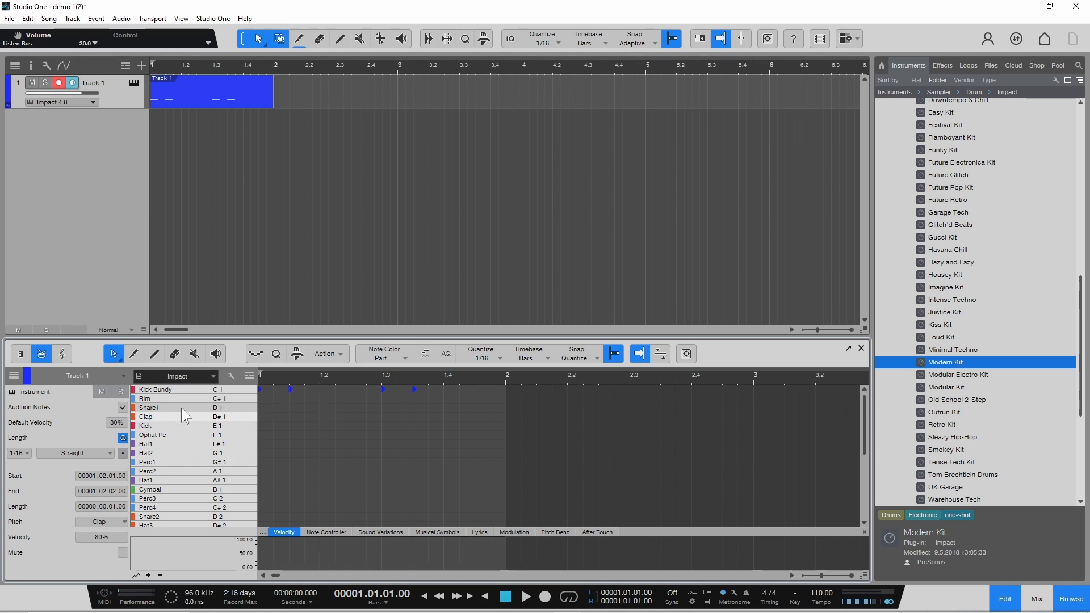
left_click(320, 405)
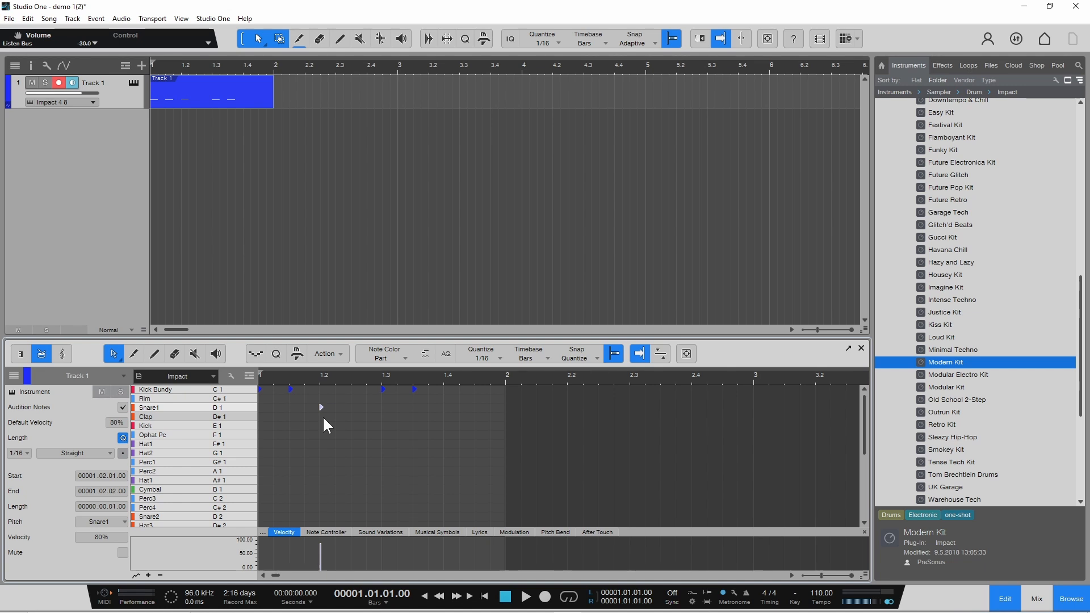
left_click(444, 407)
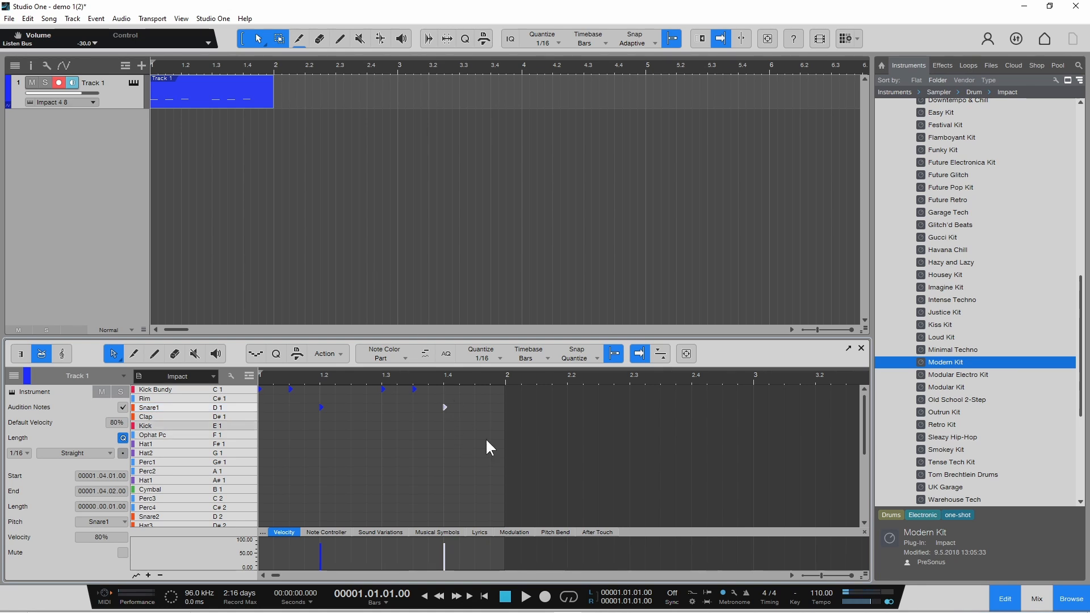
Play back the kick and snare pattern, stop it, and return the playhead to the song start.
left_click(526, 597)
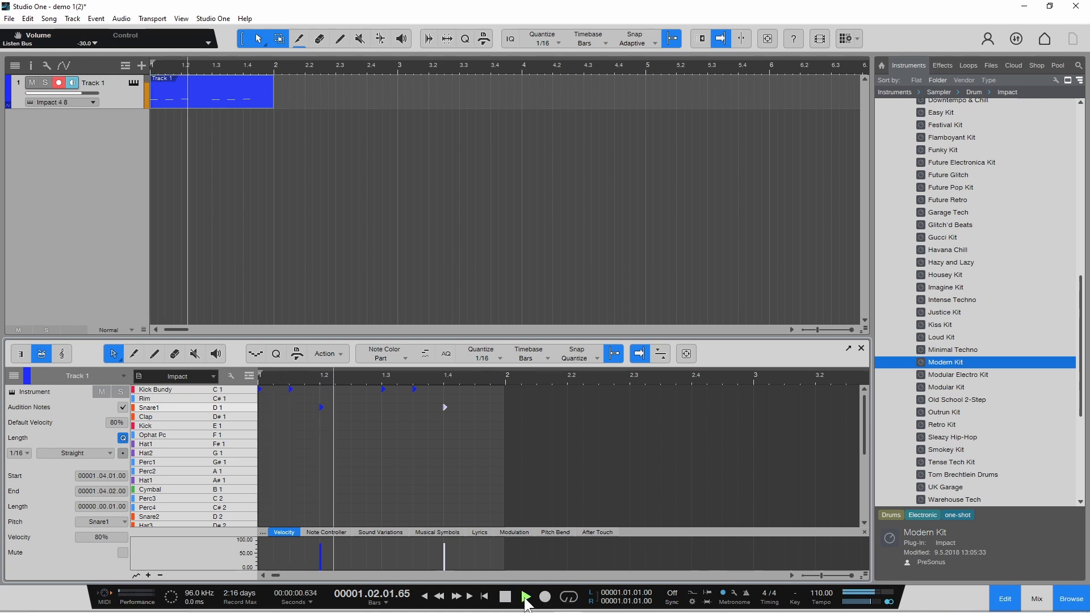
left_click(505, 597)
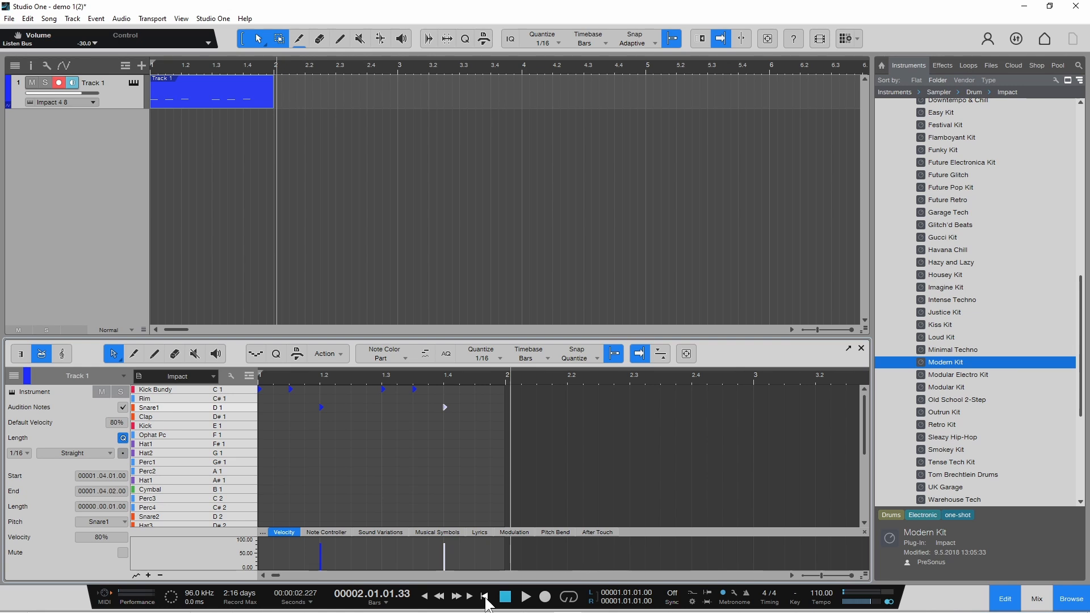
left_click(485, 597)
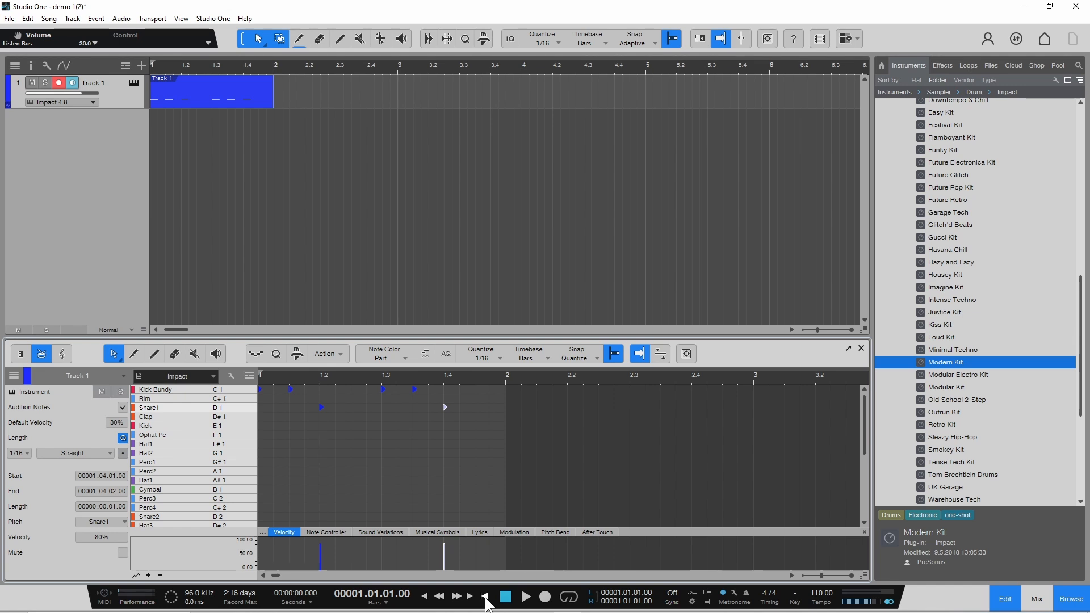
Copy the one-bar drum part on Track 1 and paste it at the start of bar 2.
right_click(206, 95)
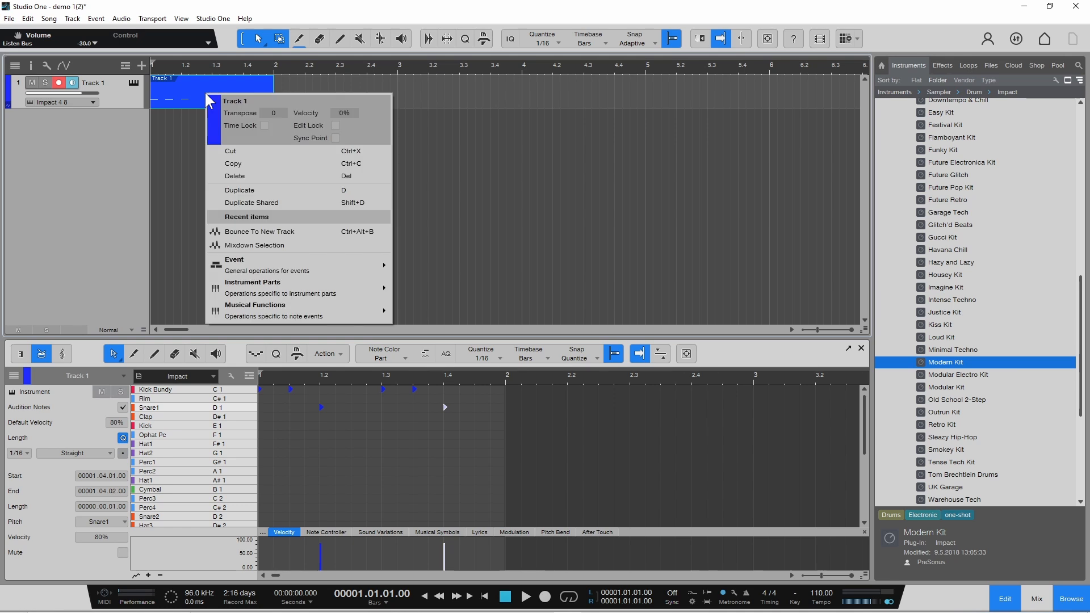
left_click(239, 162)
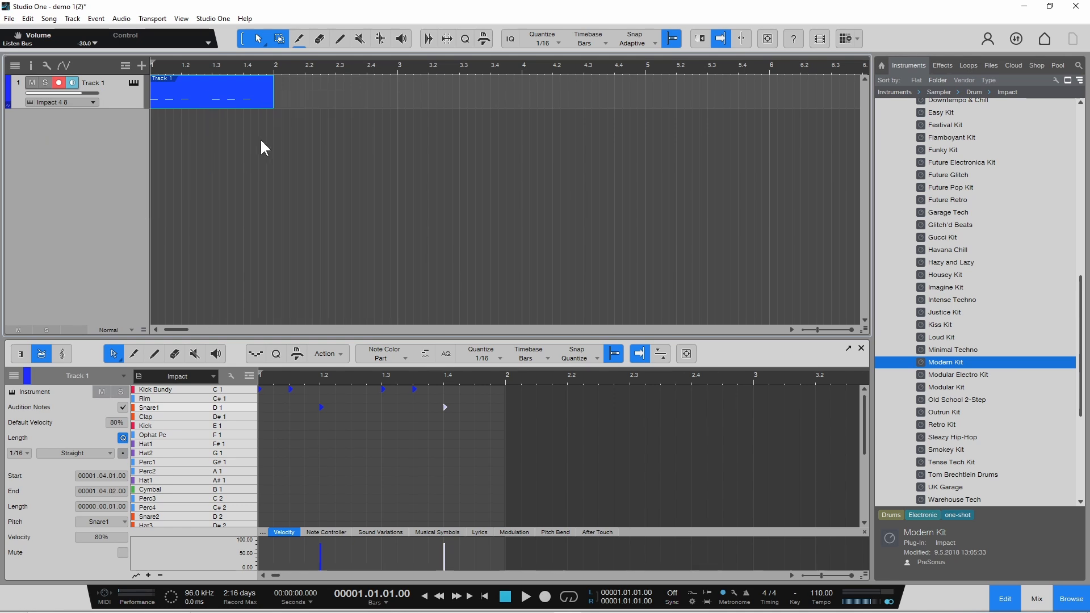
left_click(274, 68)
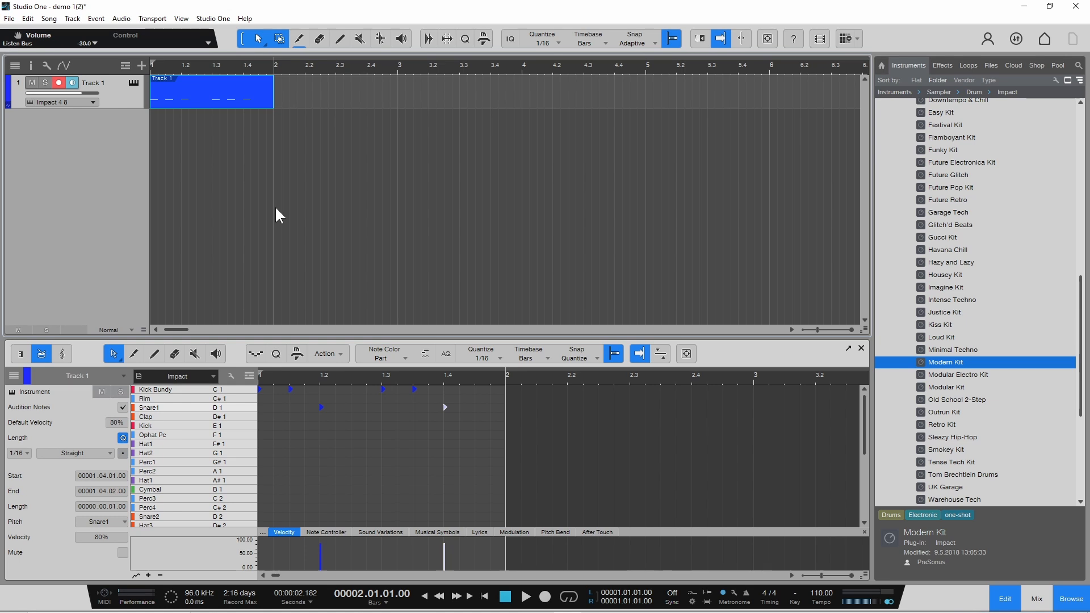
right_click(279, 90)
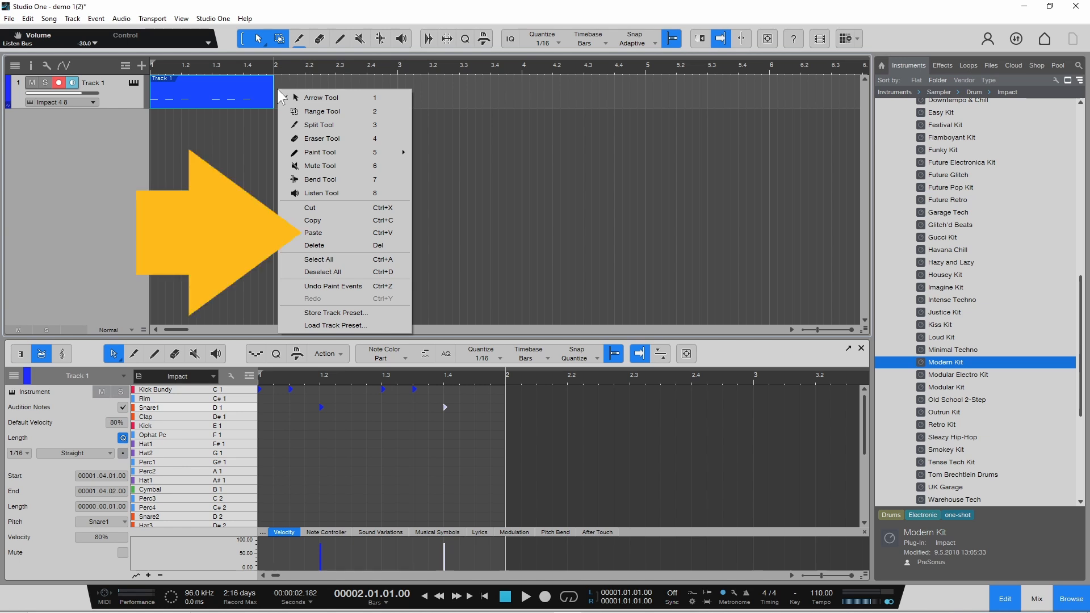
left_click(342, 233)
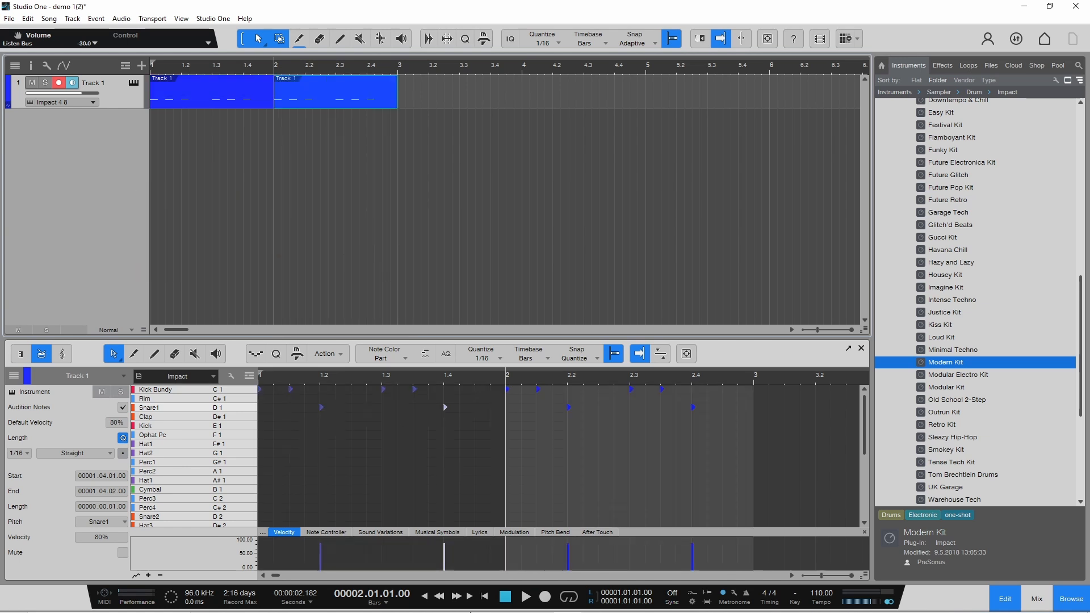
Play back the two-bar drum beat from the song start, stop it, and return the playhead to the start.
left_click(484, 596)
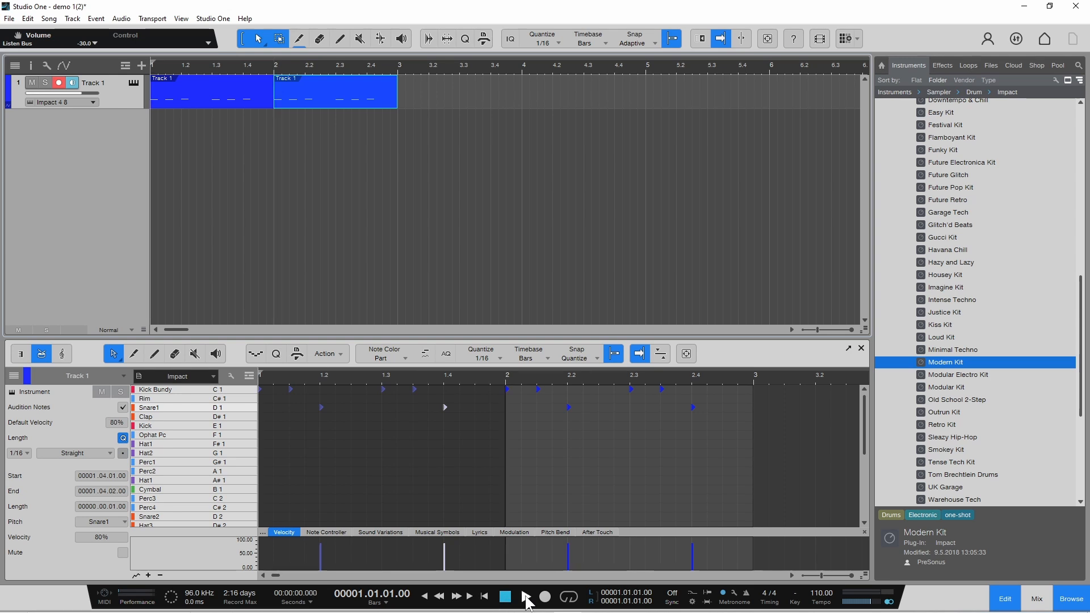
left_click(526, 597)
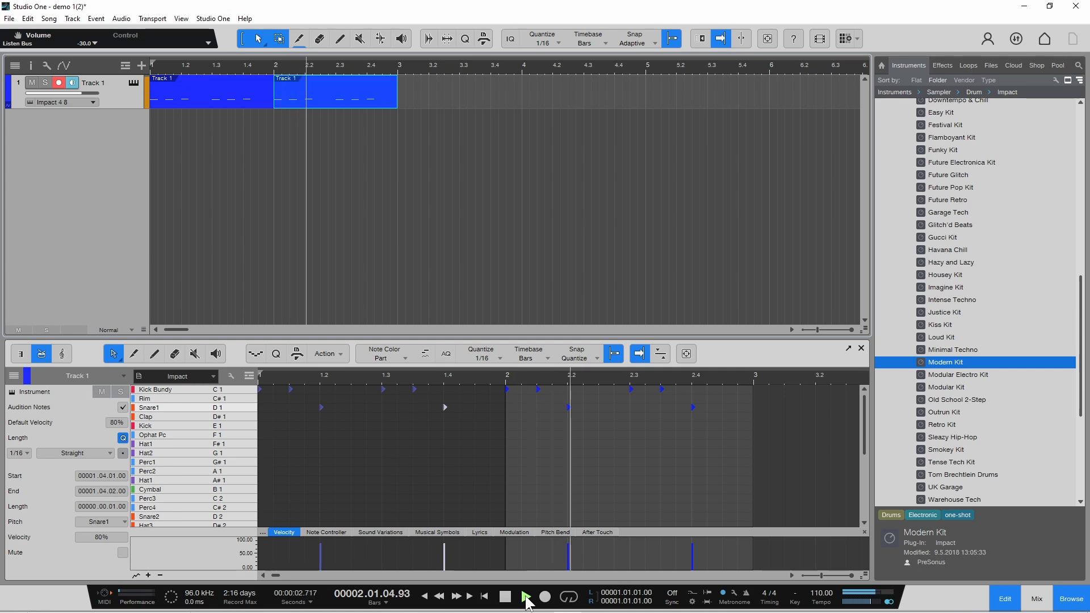
left_click(507, 597)
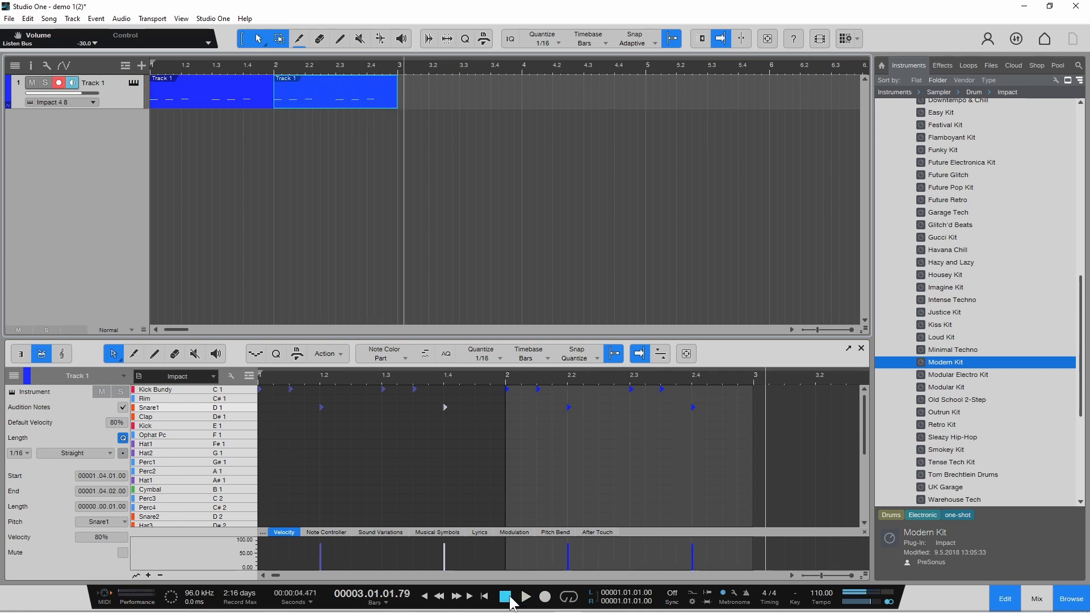
left_click(490, 597)
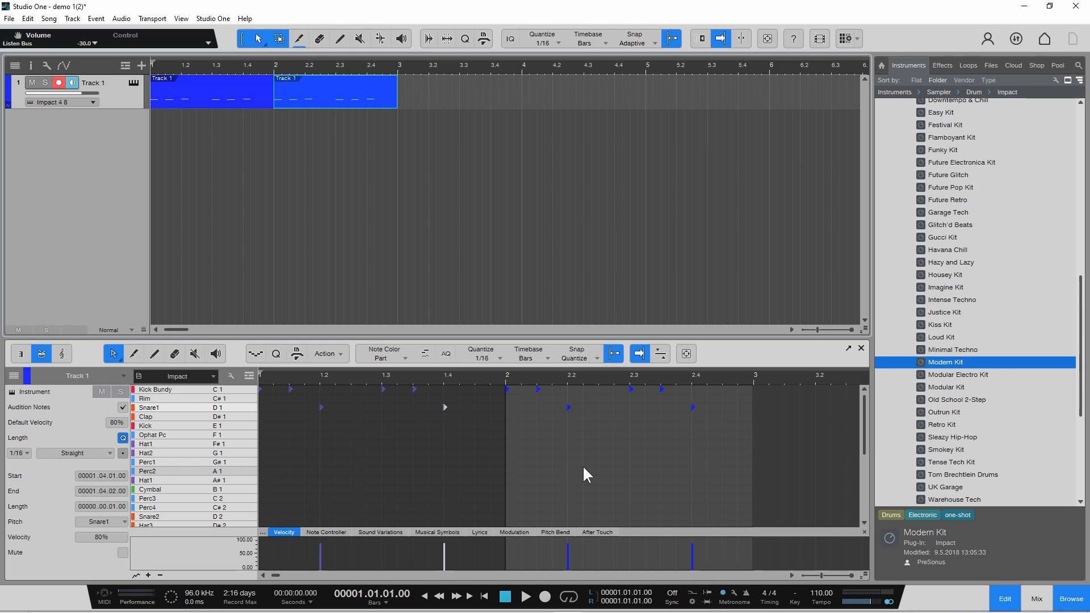
Collapse the Sampler folder in the instrument browser and expand Synth to show the Mai Tai presets.
left_click_drag(1081, 304, 1083, 137)
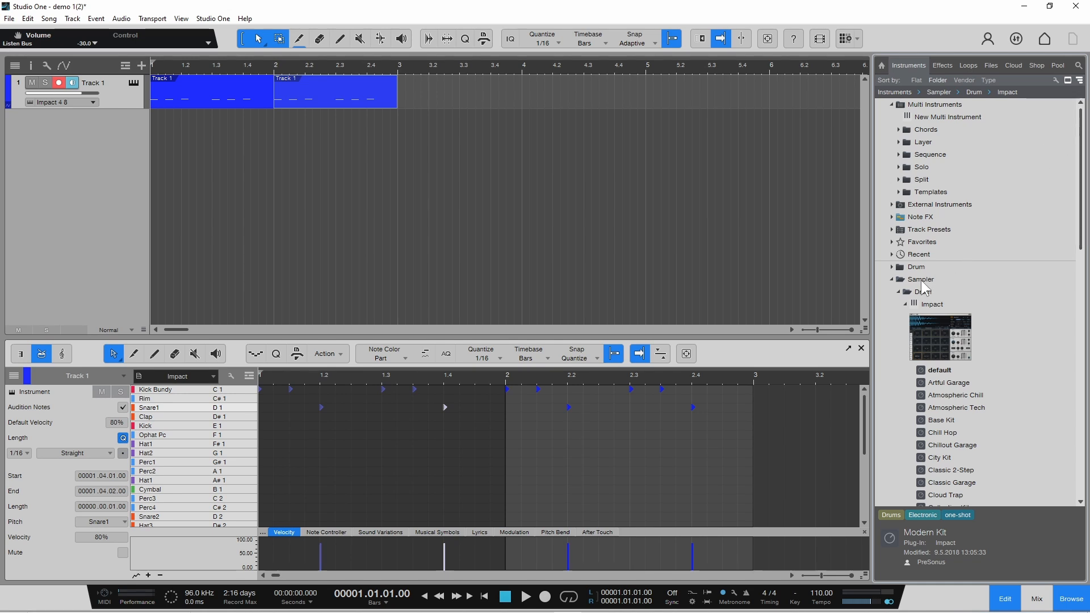
left_click(892, 278)
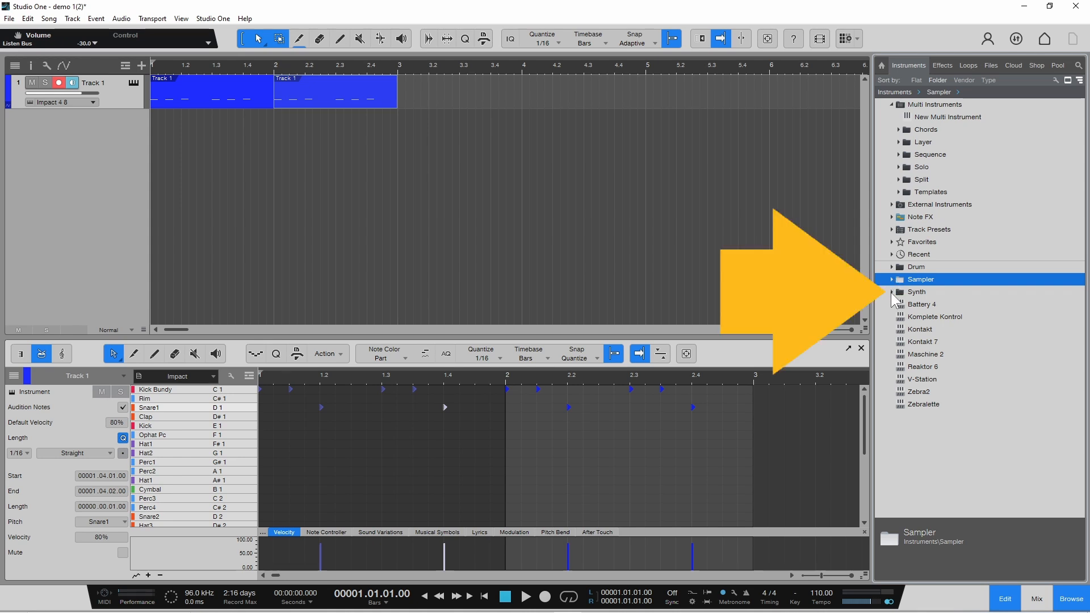
left_click(891, 291)
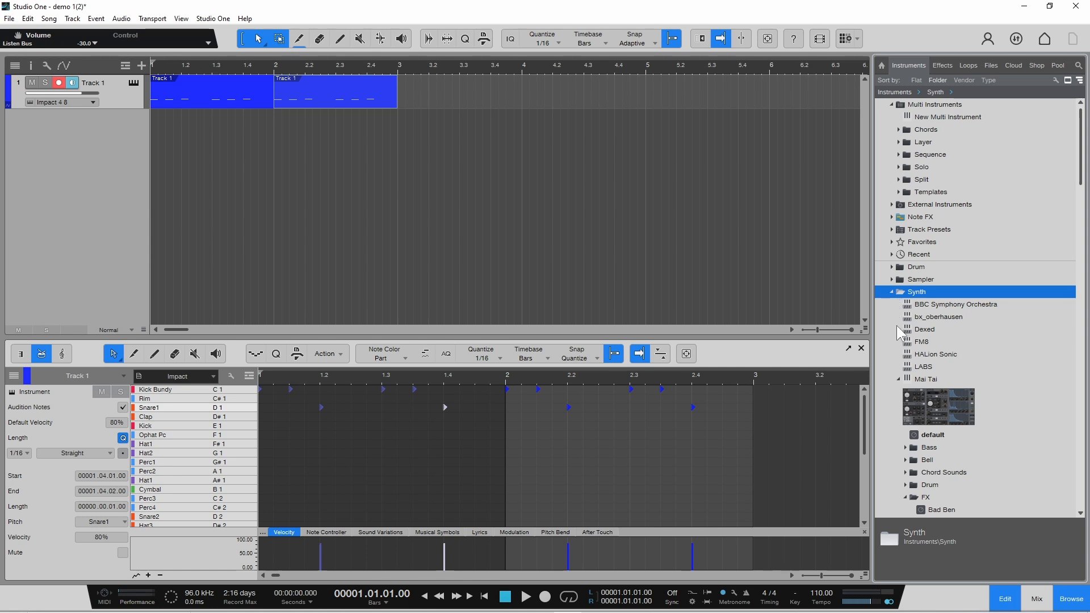
left_click(898, 378)
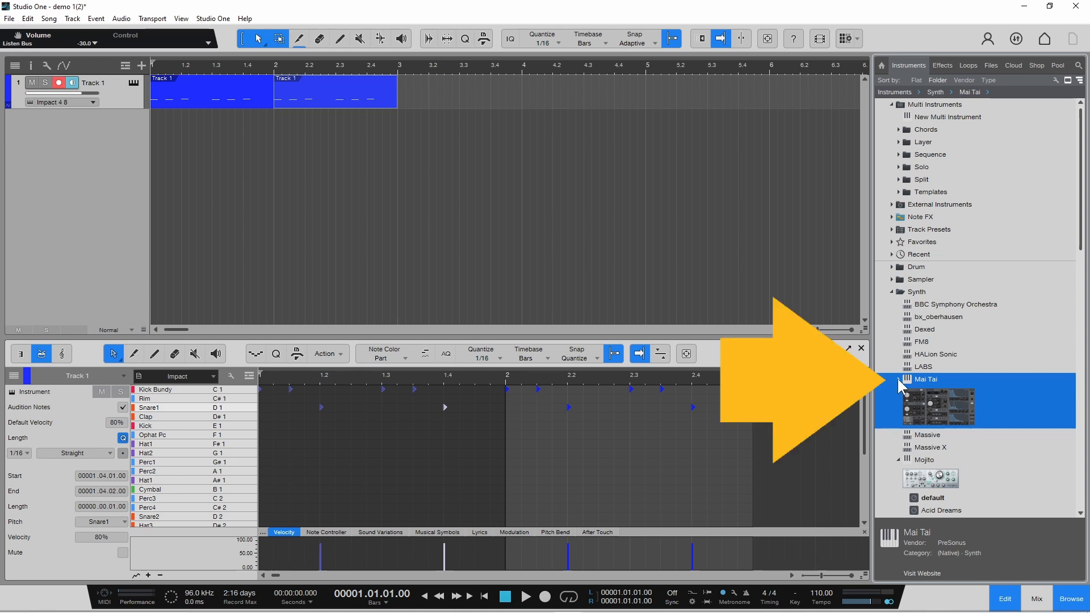
left_click(898, 378)
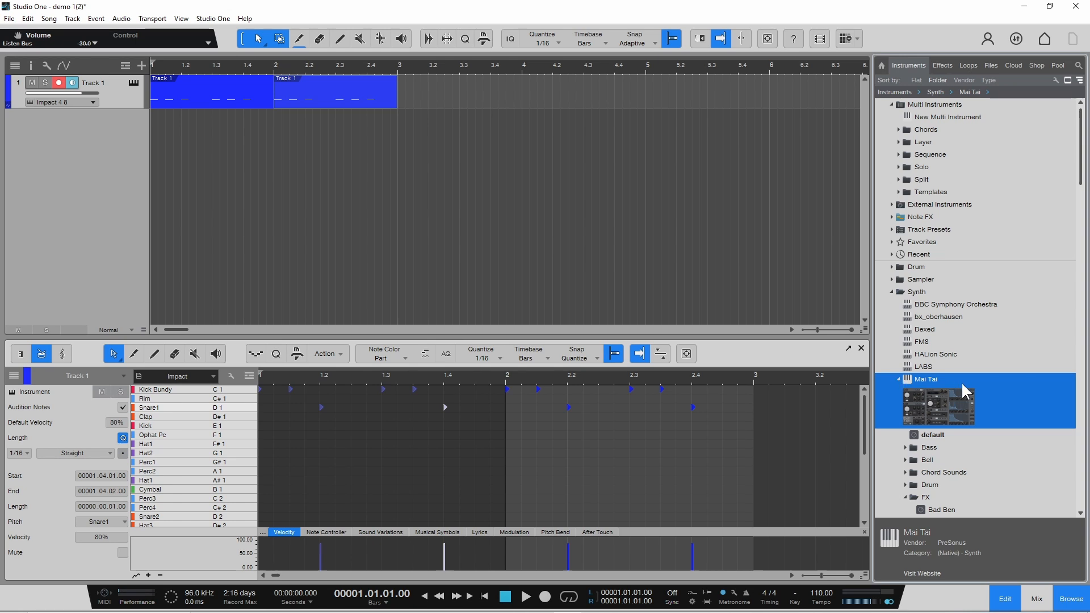
Collapse Mai Tai's FX folder and browse the presets in its Poly folder.
left_click_drag(1080, 170, 1081, 207)
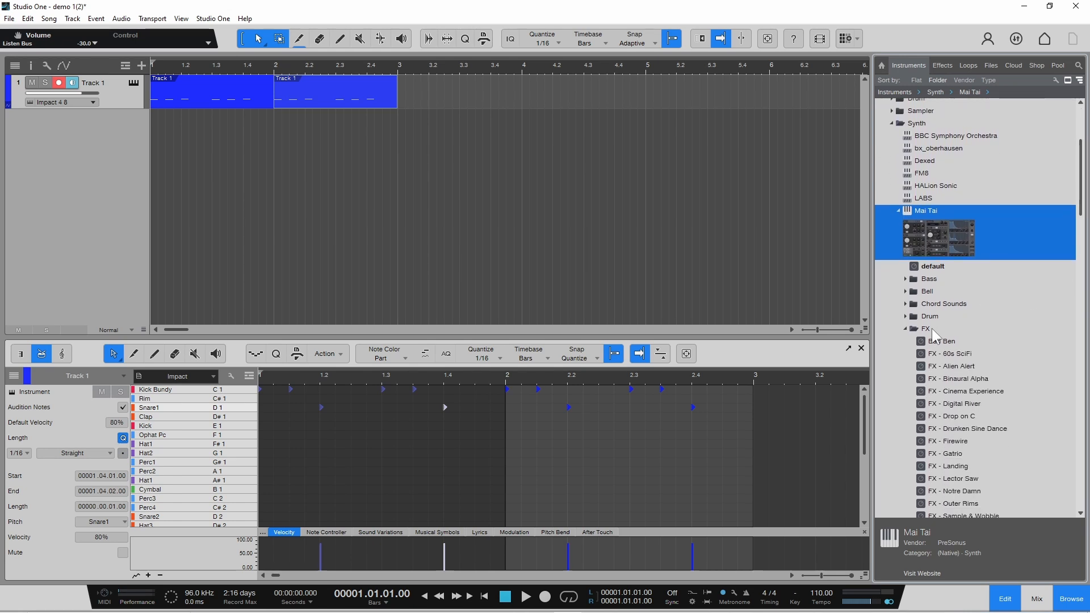
left_click(905, 329)
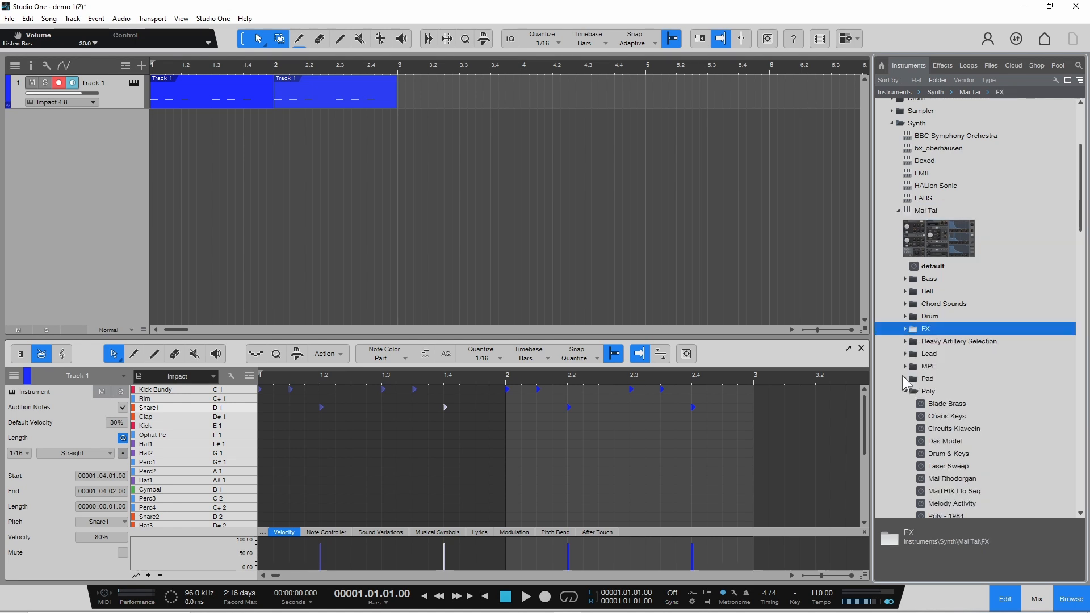
left_click(904, 391)
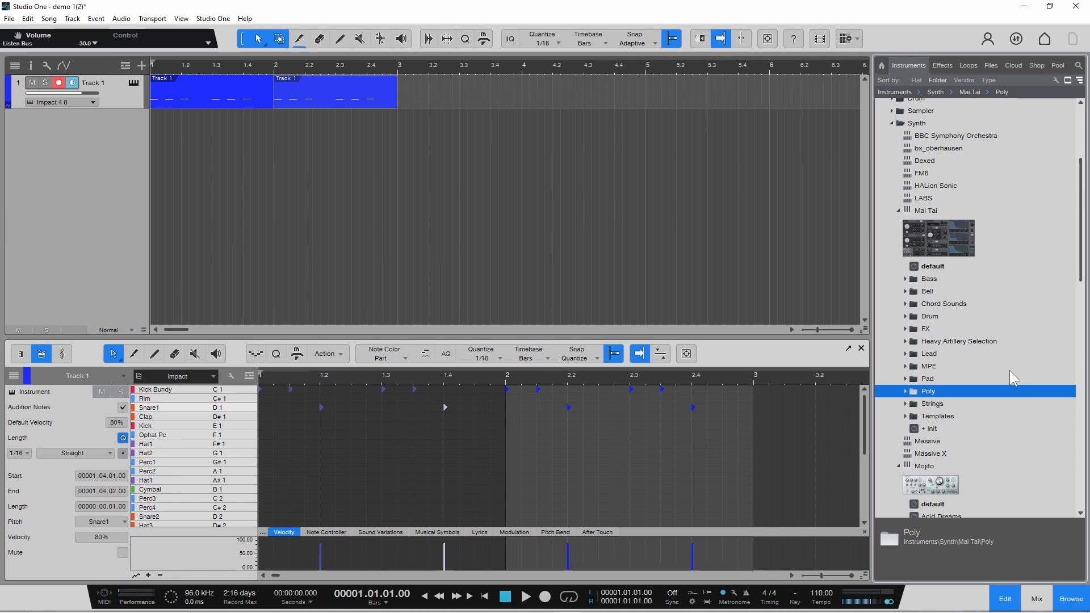
left_click(906, 391)
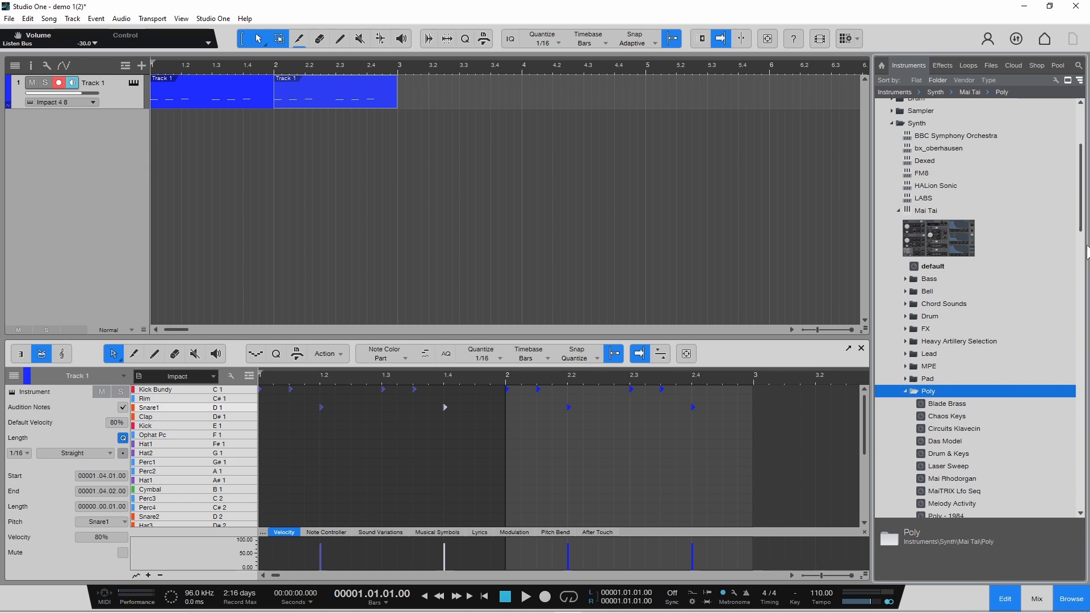
left_click_drag(1081, 228, 1082, 290)
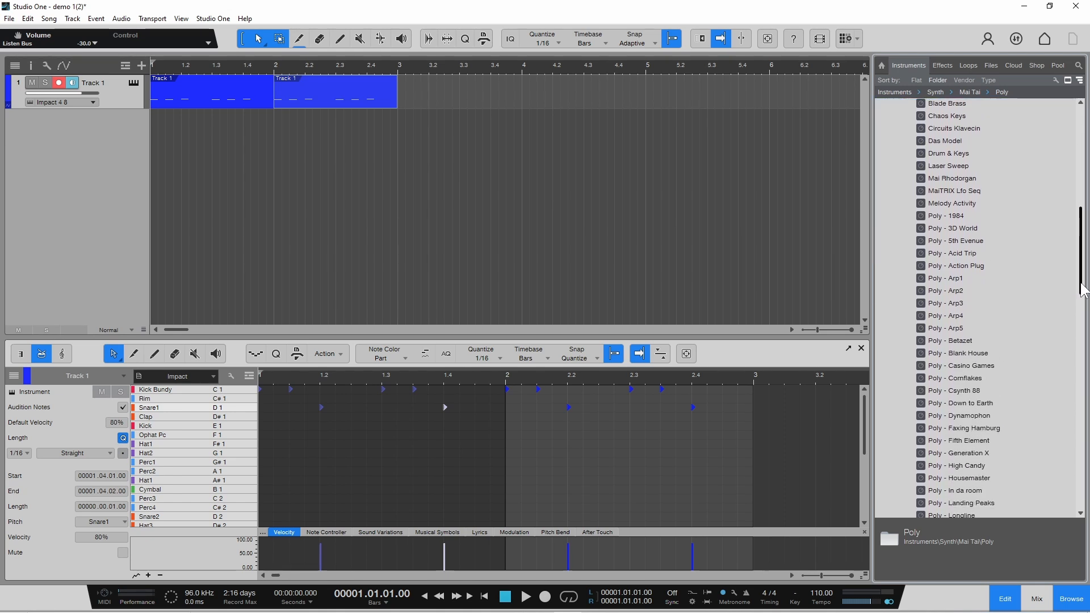
Add the Mai Tai preset Poly - Fifth Element as a new instrument track below Track 1 and close its plug-in window.
left_click(965, 441)
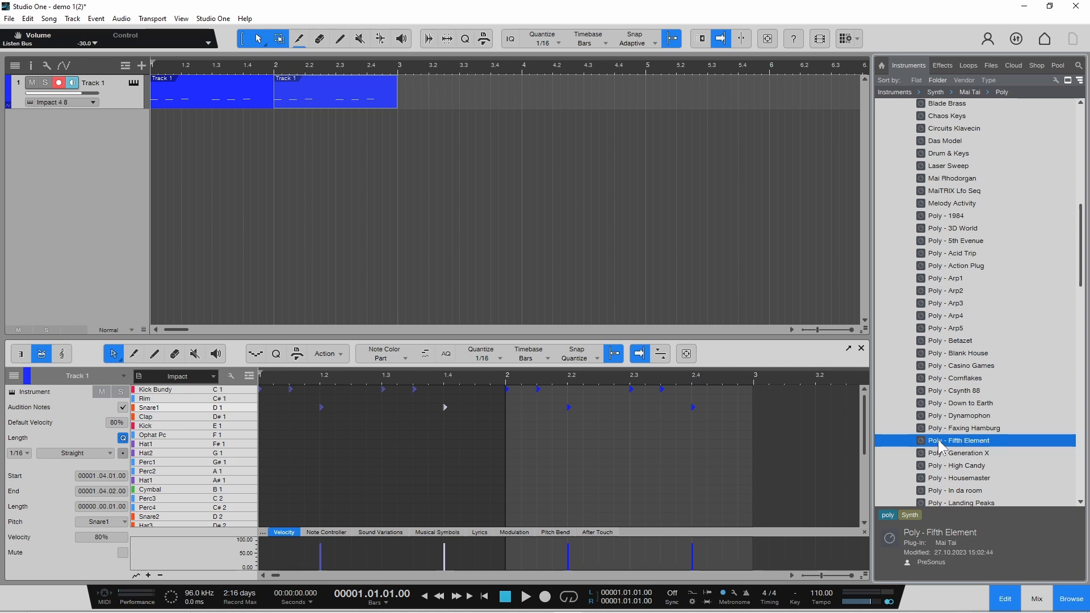
left_click_drag(937, 439, 56, 137)
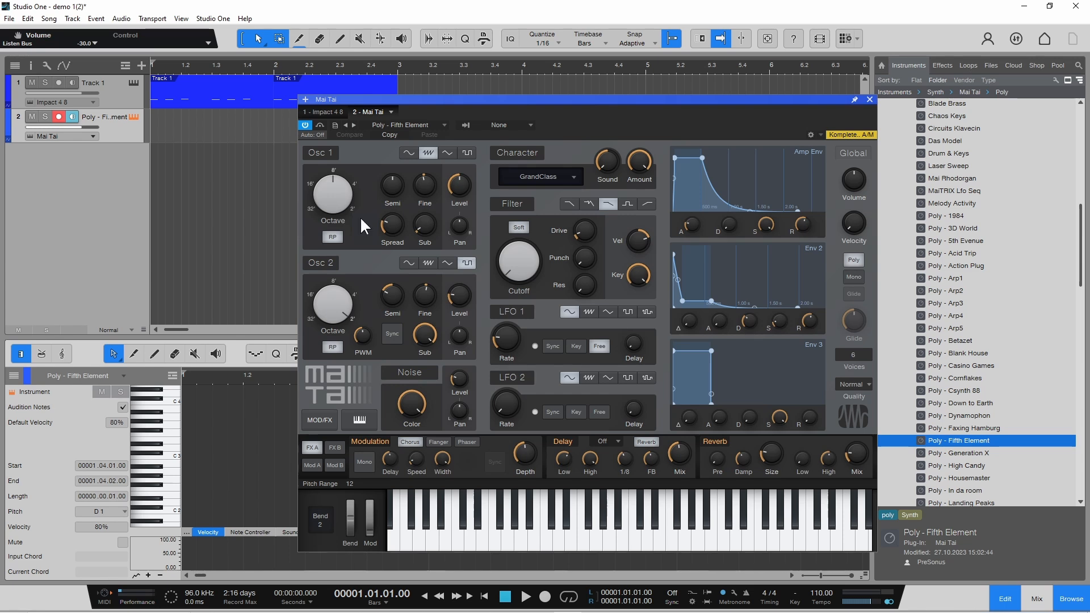
left_click(869, 100)
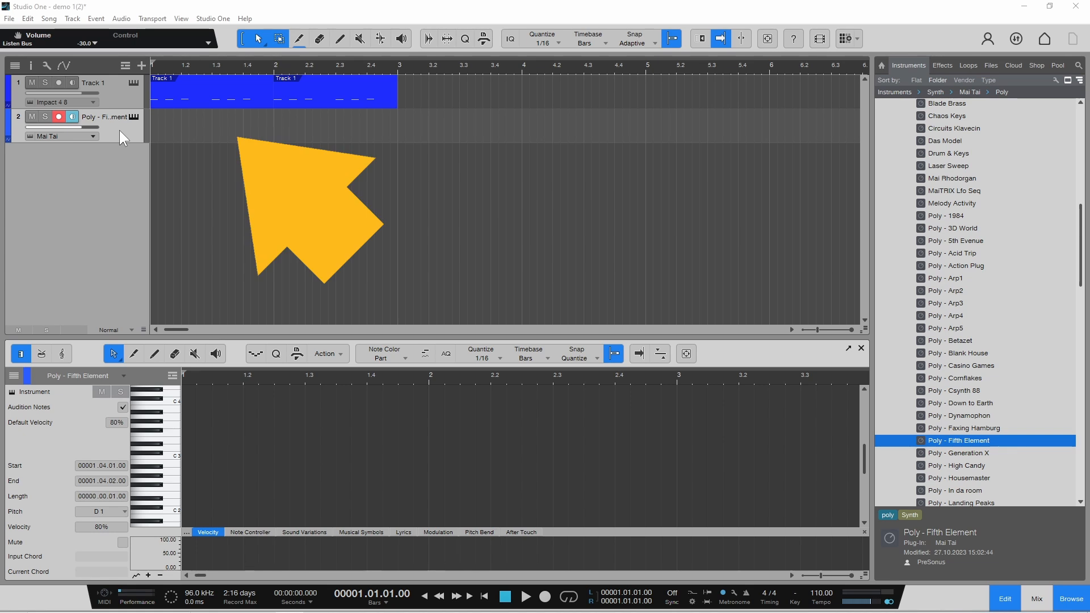
Create a part at the start of the Poly - Fifth Element track and extend it to two bars, ending at bar 3.
double_click(202, 131)
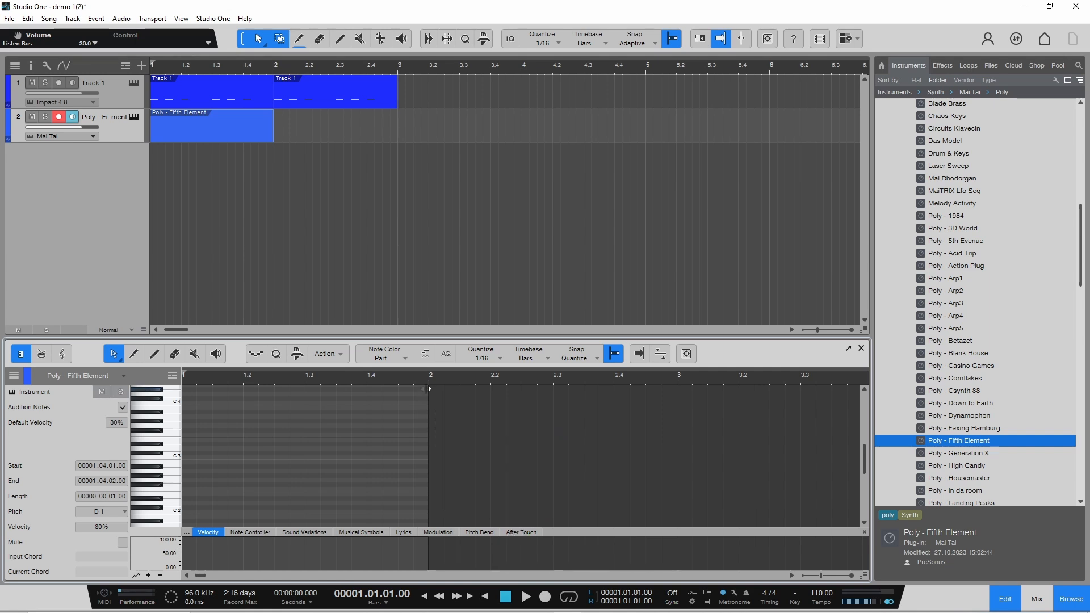
left_click_drag(429, 389, 550, 390)
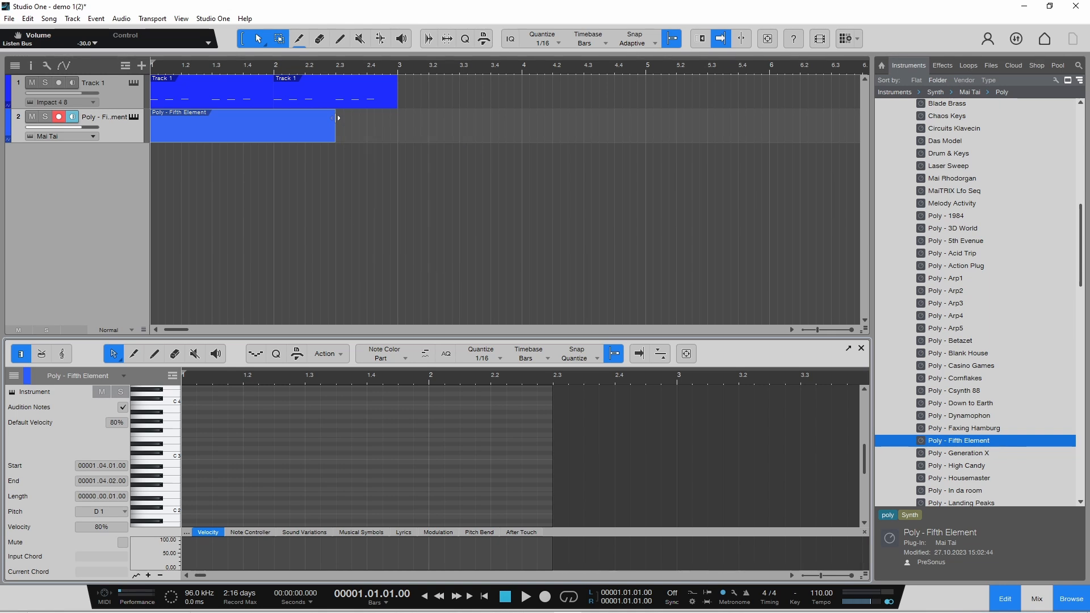
left_click_drag(338, 117, 400, 129)
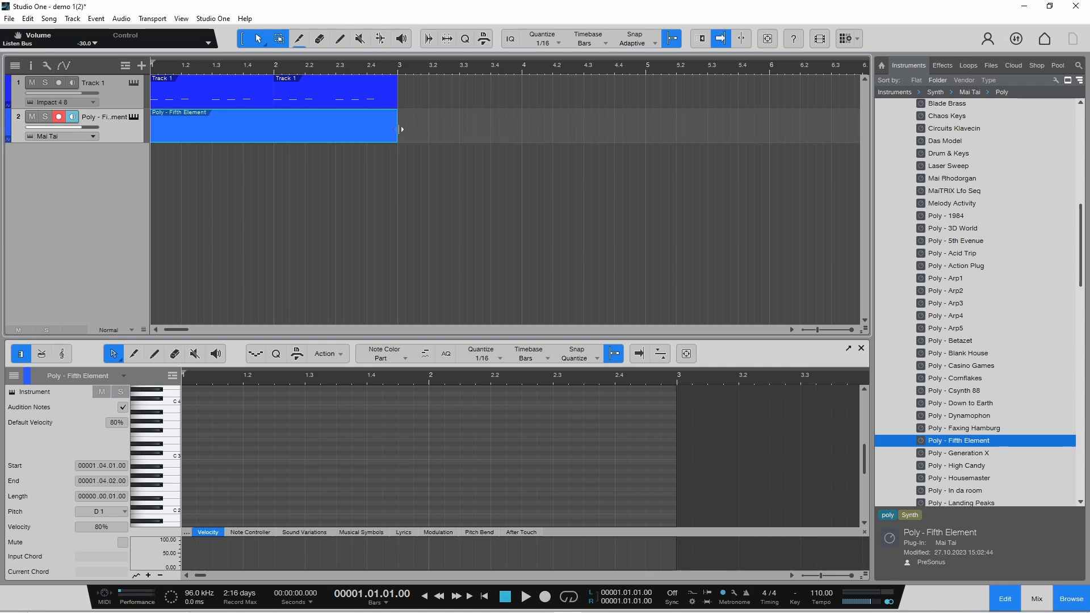
Place a chord of E3, C3 and G2 at 1.1 and lengthen its notes to two sixteenths.
double_click(183, 439)
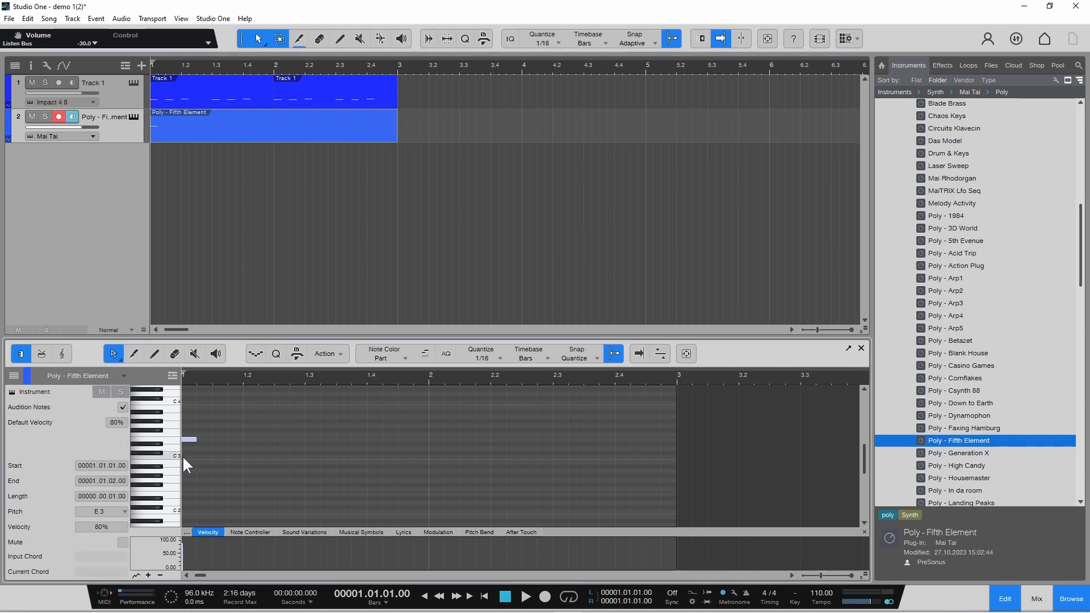
double_click(183, 457)
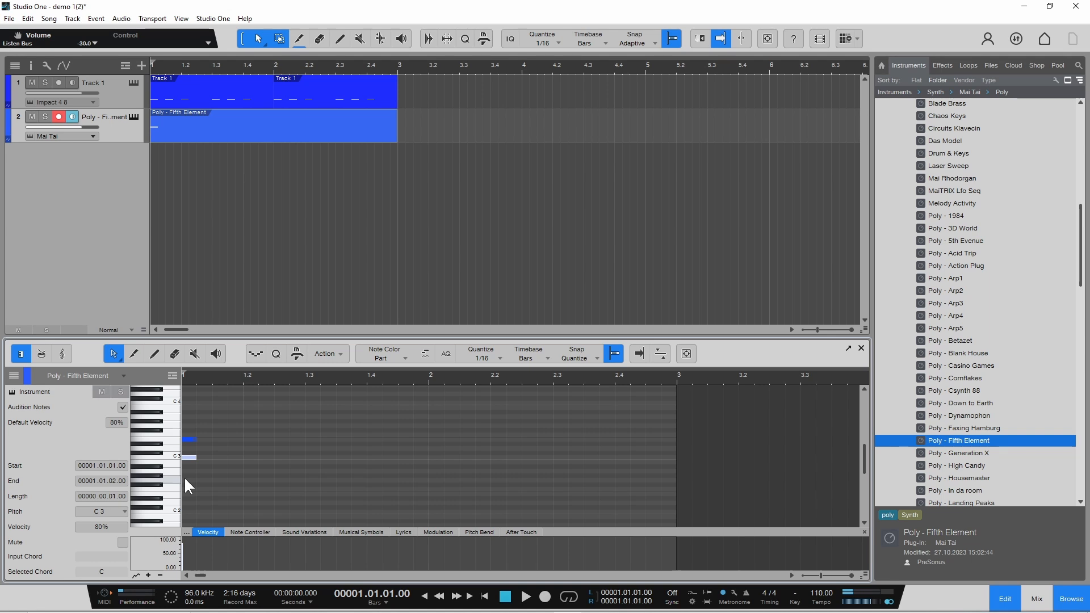
double_click(185, 479)
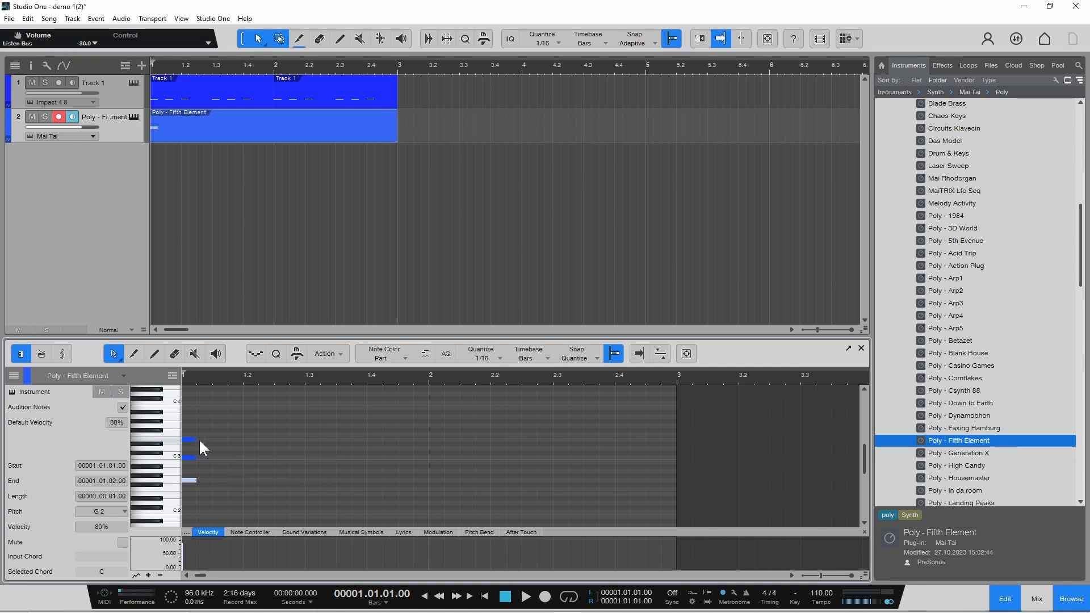
left_click_drag(196, 441, 212, 481)
left_click(196, 480)
Place a chord of D3, B2 and G2 at the start of bar 2 and lengthen its notes to two sixteenths.
double_click(431, 448)
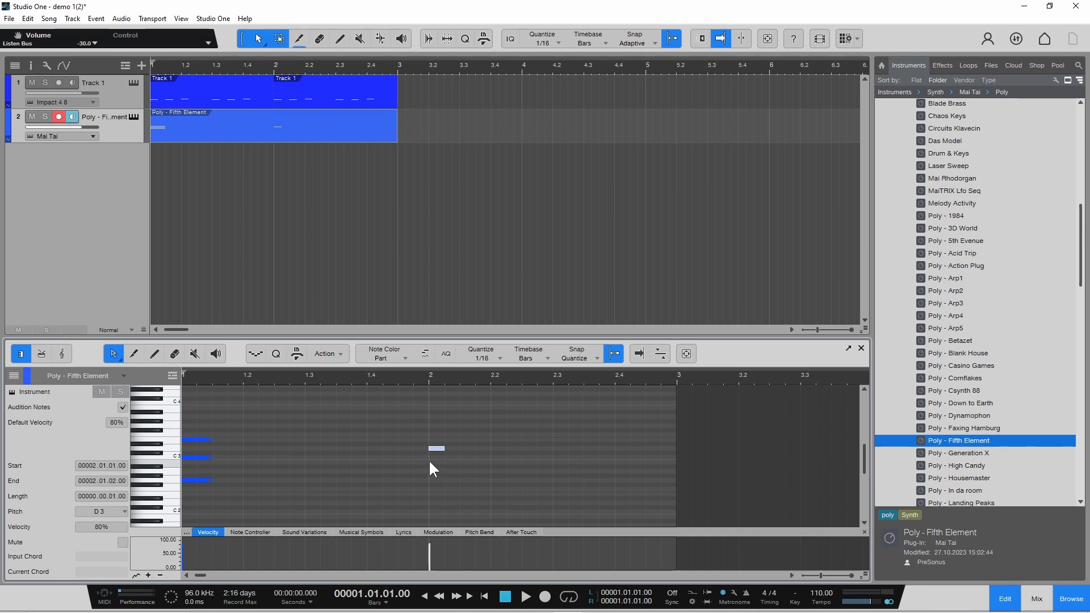
double_click(430, 463)
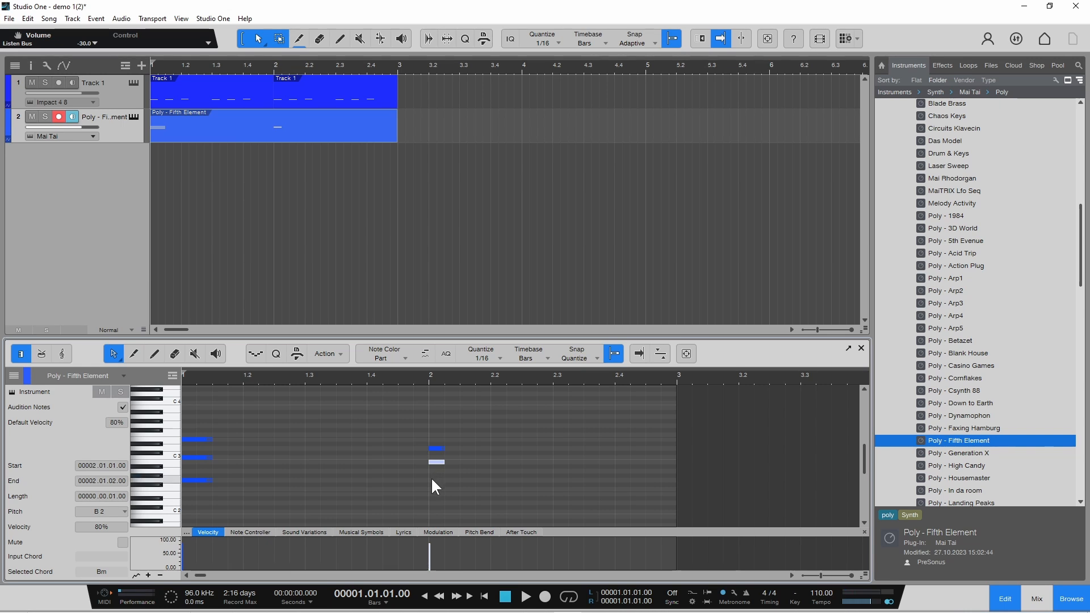
double_click(432, 480)
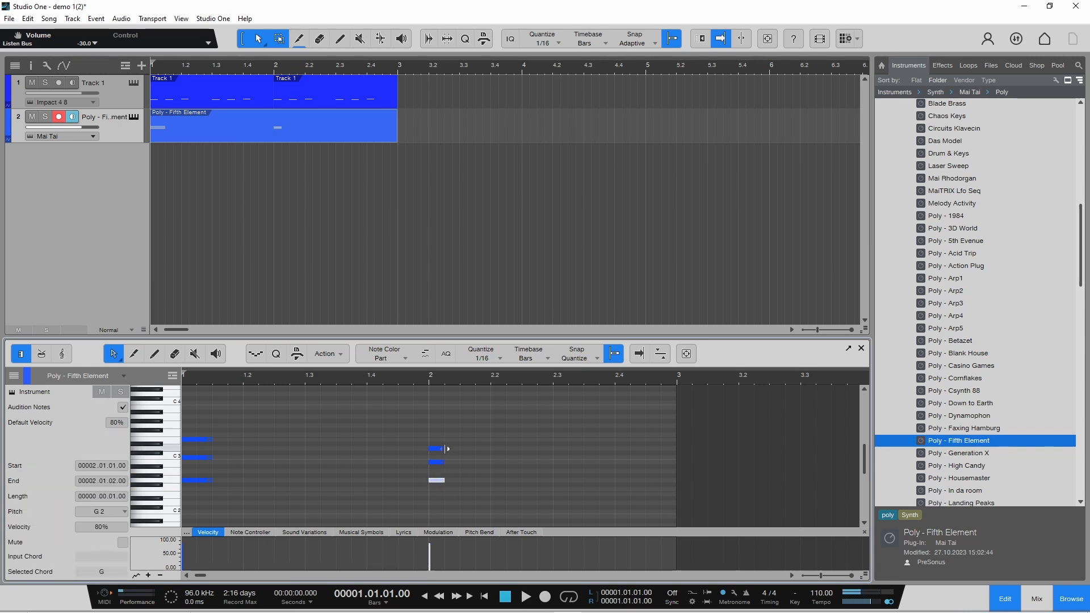
left_click_drag(439, 432, 452, 464)
left_click(445, 411)
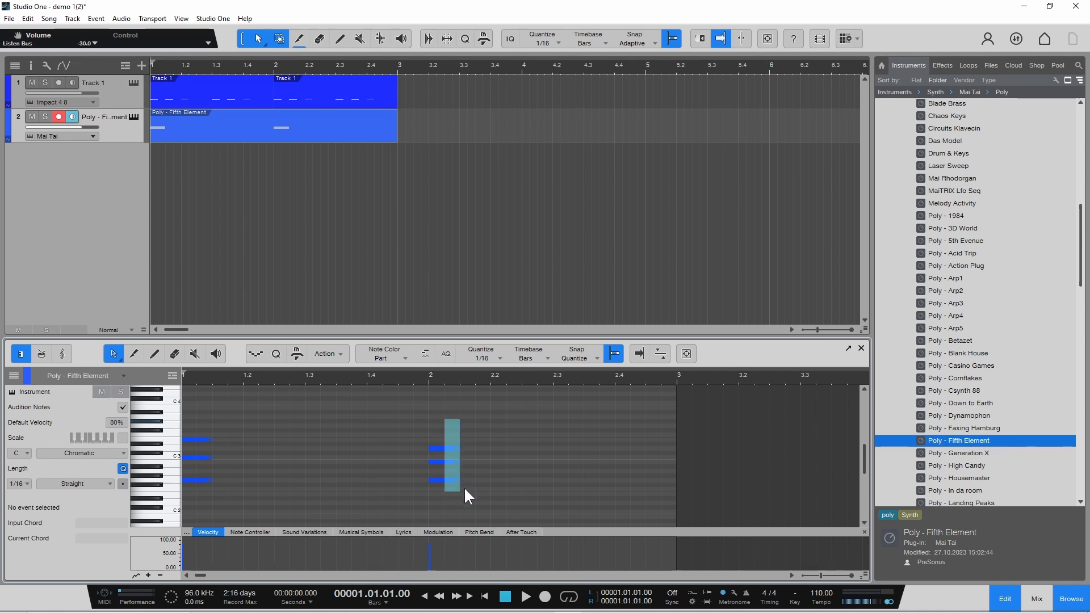
left_click_drag(464, 486, 465, 485)
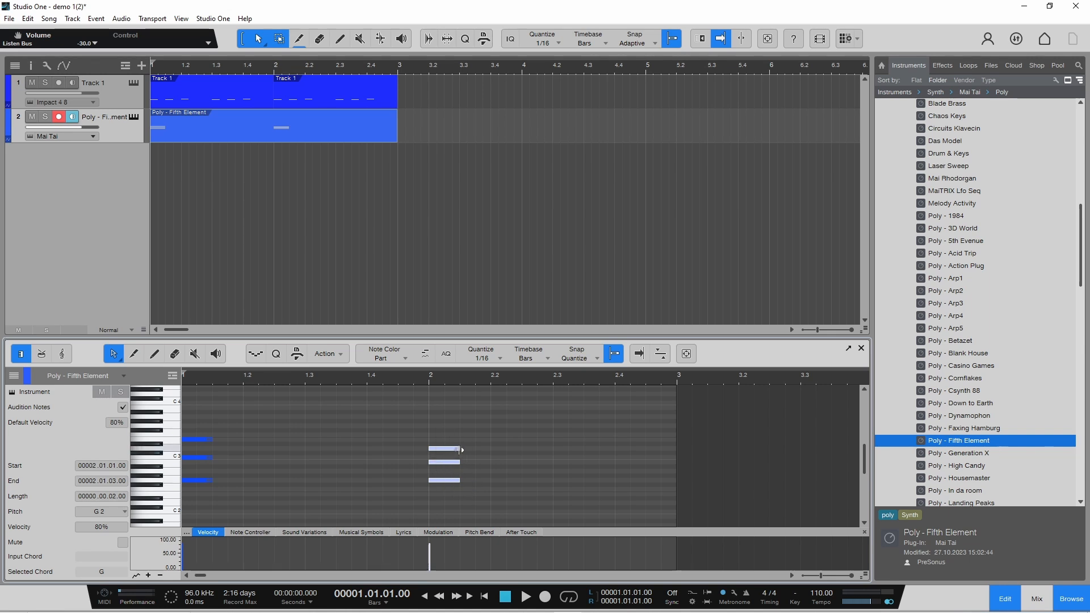
left_click_drag(460, 450, 462, 451)
left_click(472, 451)
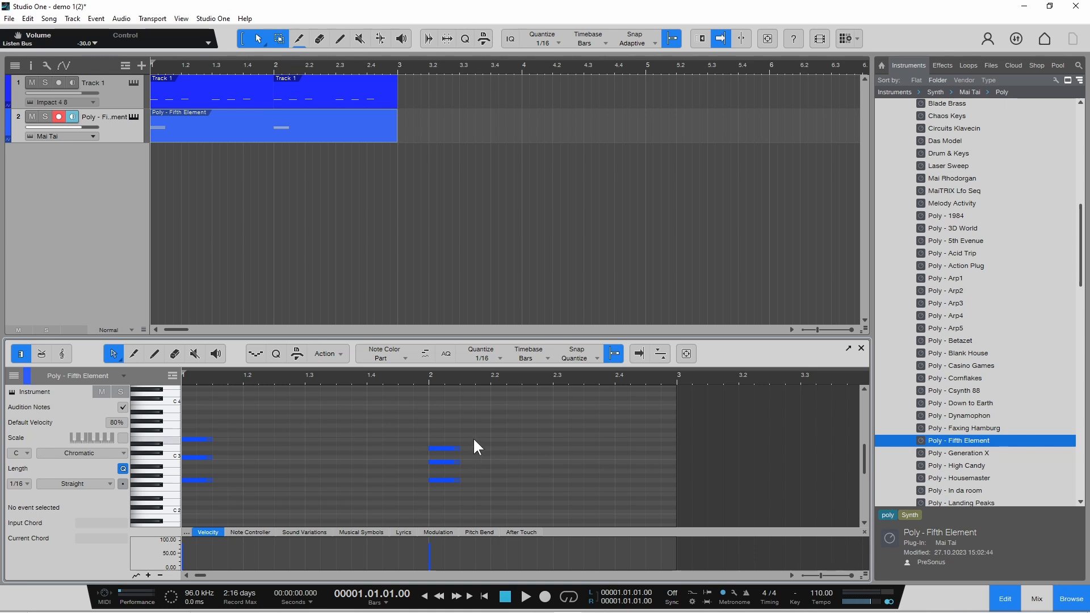
Play the song from the start, stop it, and return the playhead to the beginning.
left_click(526, 597)
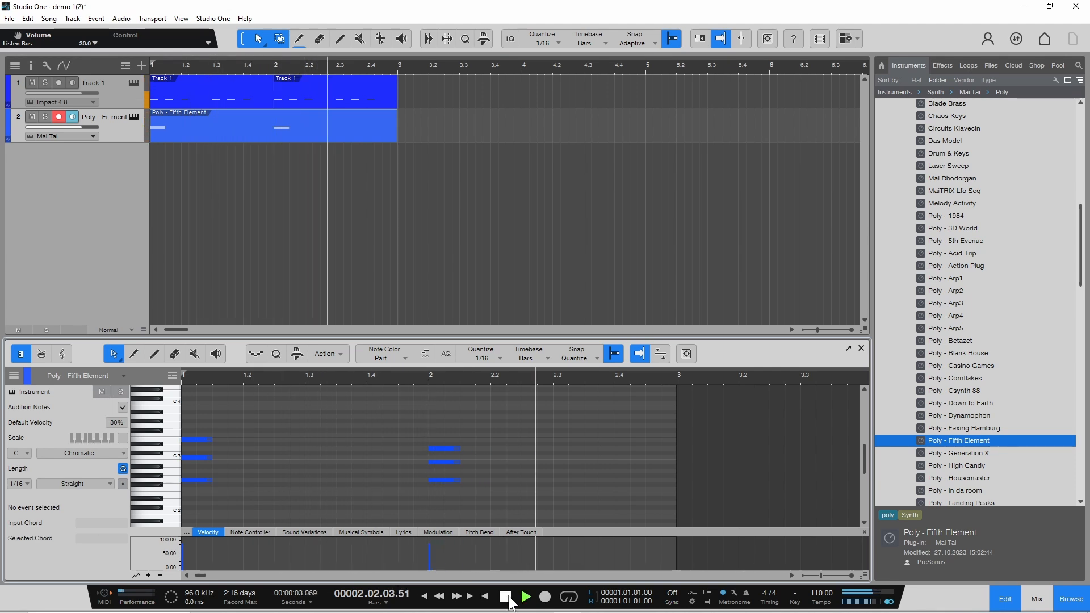
left_click(508, 599)
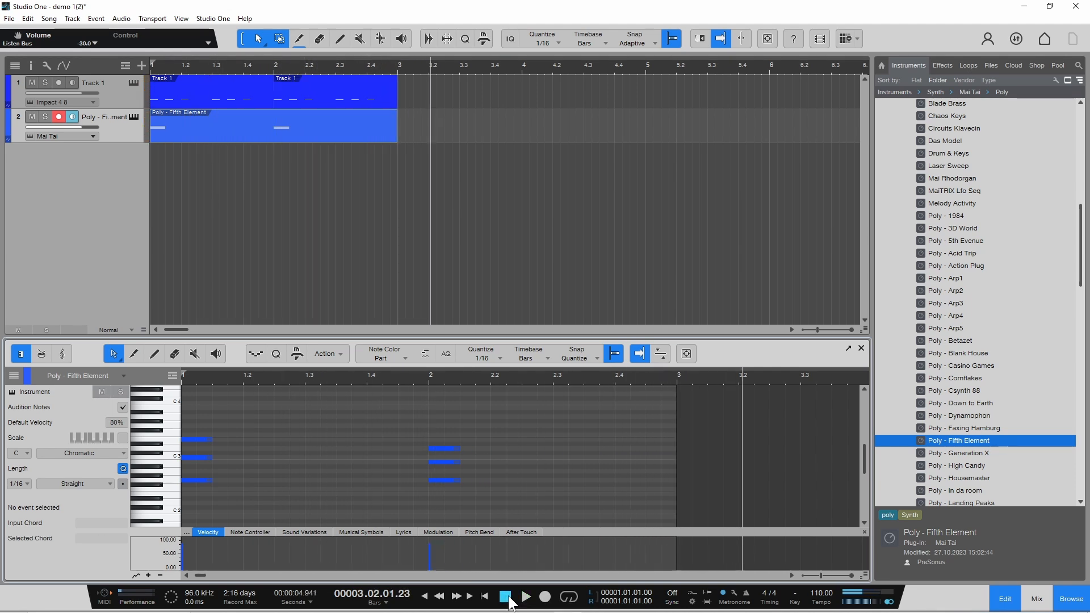
left_click(486, 597)
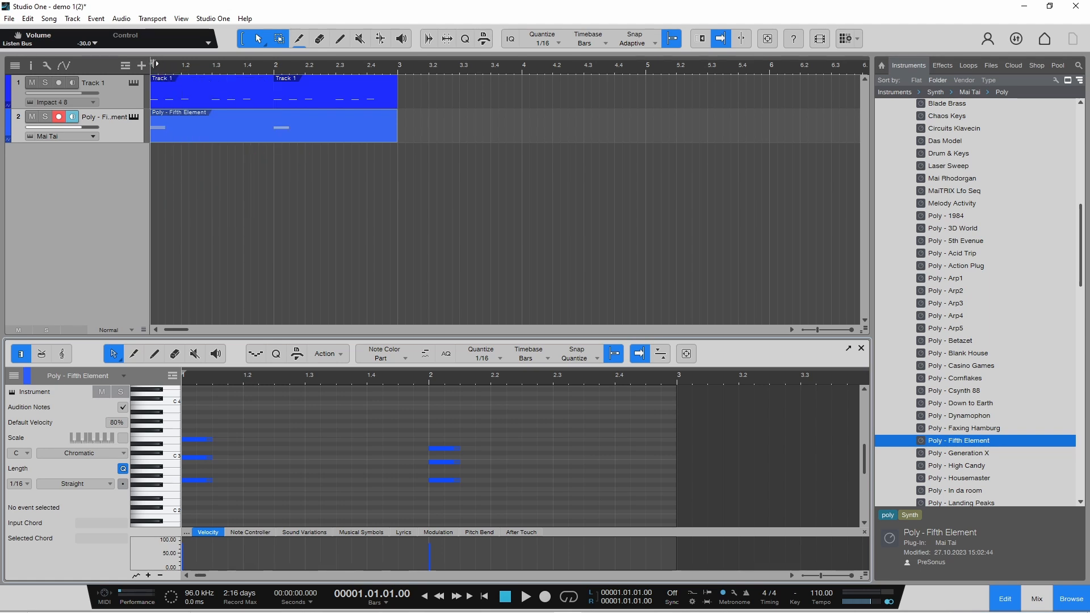
Set the loop range from bar 1 to bar 3, play the song with looping on, and switch looping off.
left_click_drag(157, 65, 395, 80)
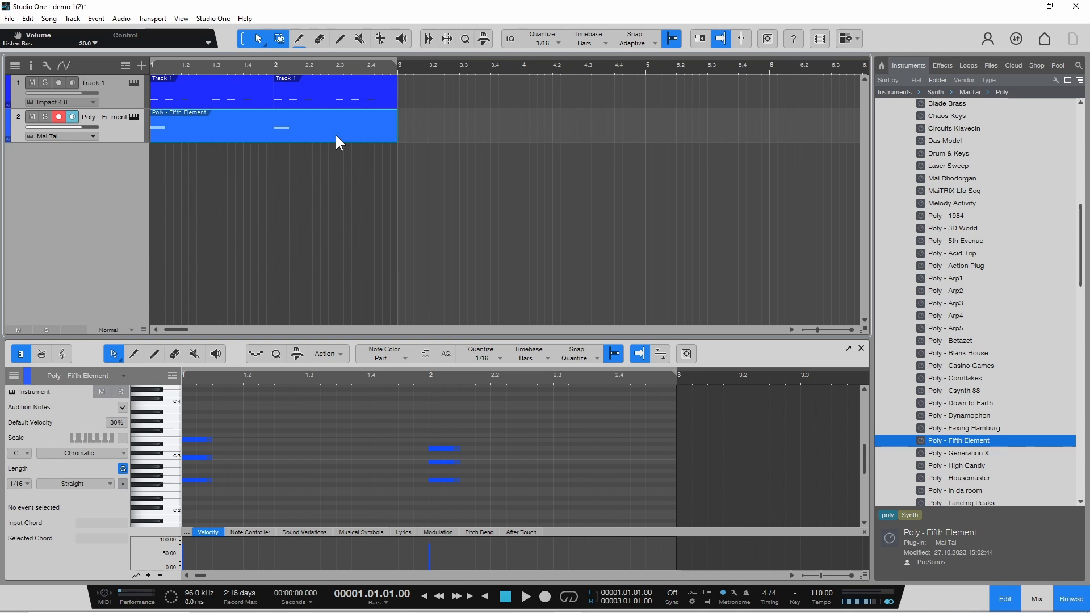
left_click(568, 597)
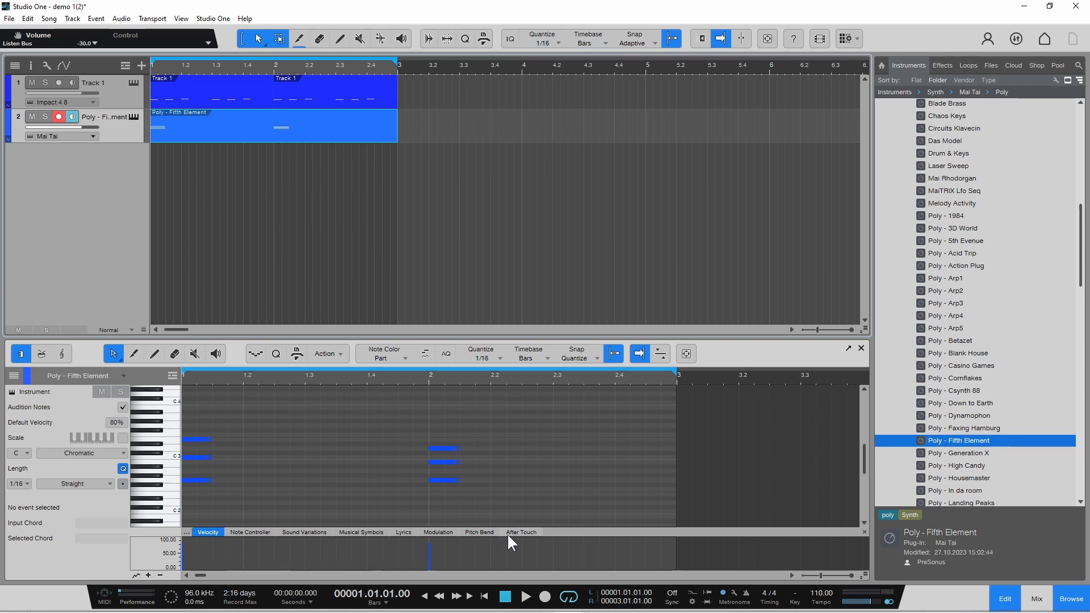
left_click(526, 597)
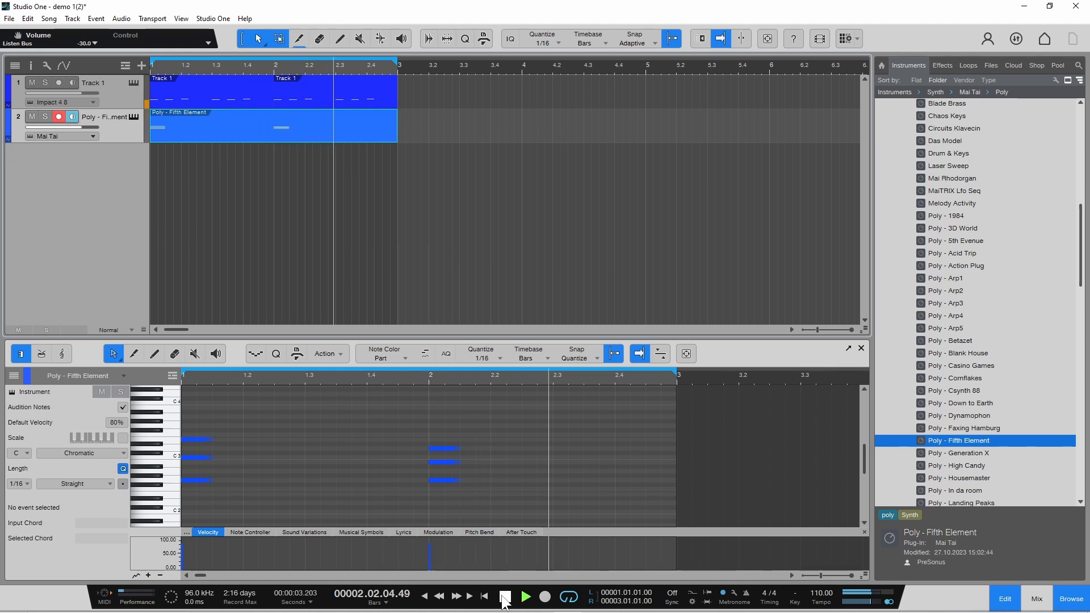
left_click(505, 597)
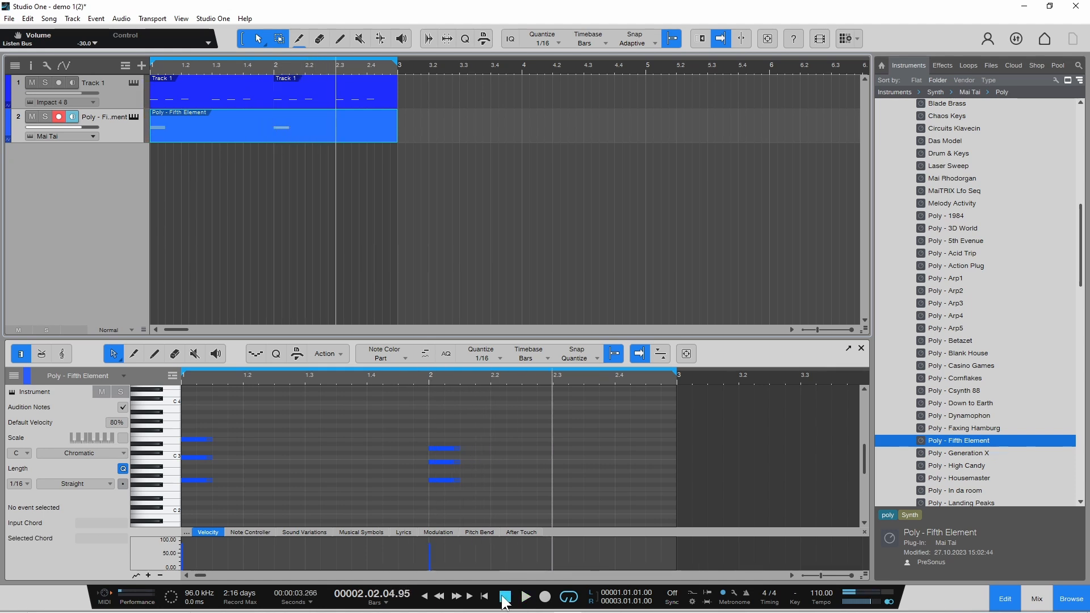
left_click(573, 596)
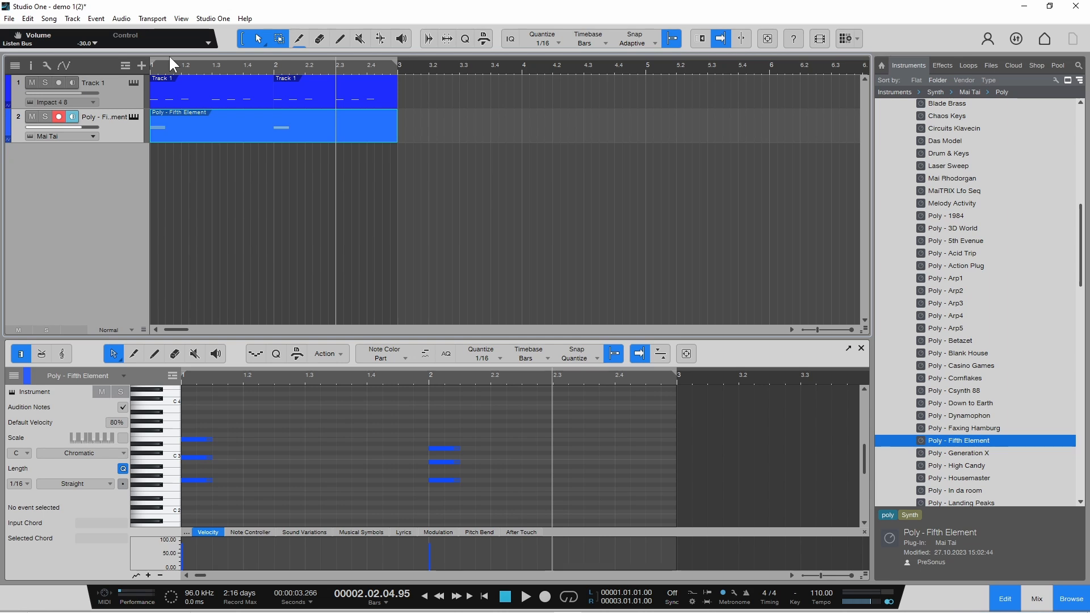
Add a mono audio track below the Poly - Fifth Element track.
left_click(73, 19)
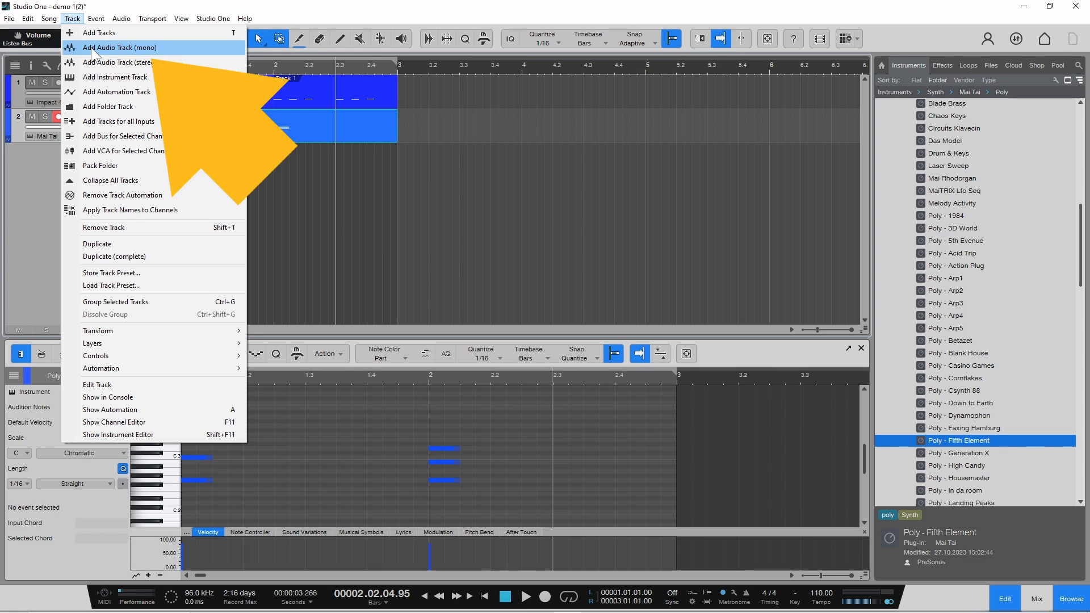
left_click(150, 49)
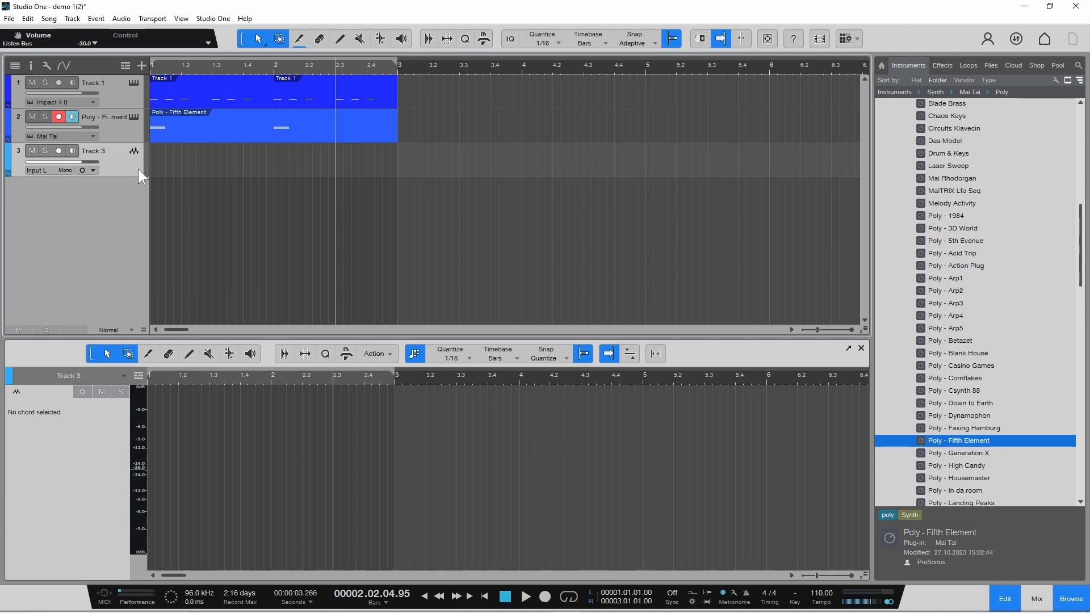
Open the Audio I/O Setup from Track 3's input, view the outputs, and route Input R to IN 4.
left_click(38, 171)
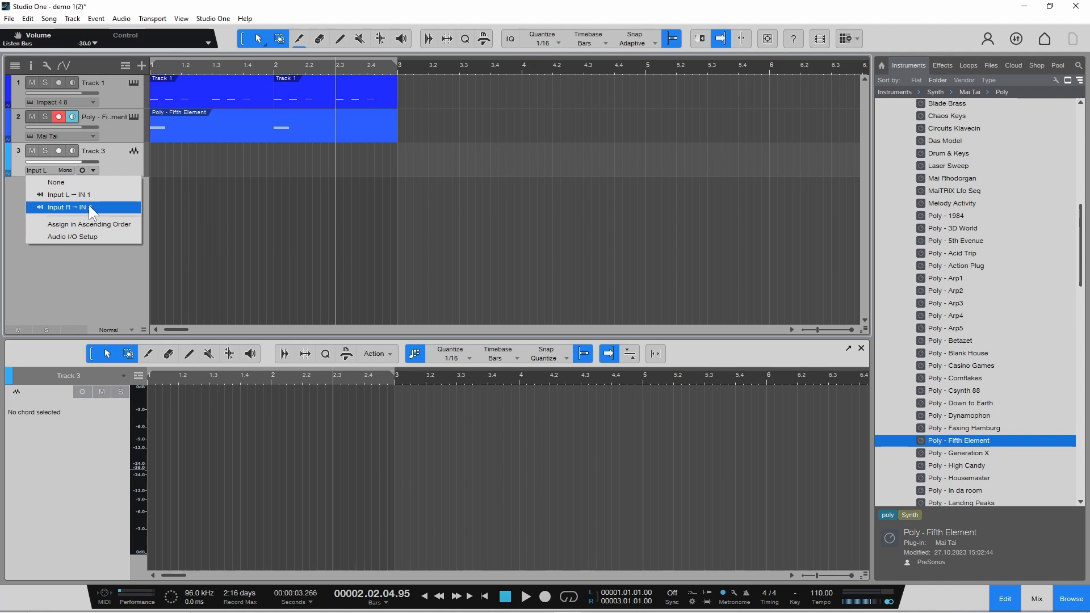
left_click(103, 239)
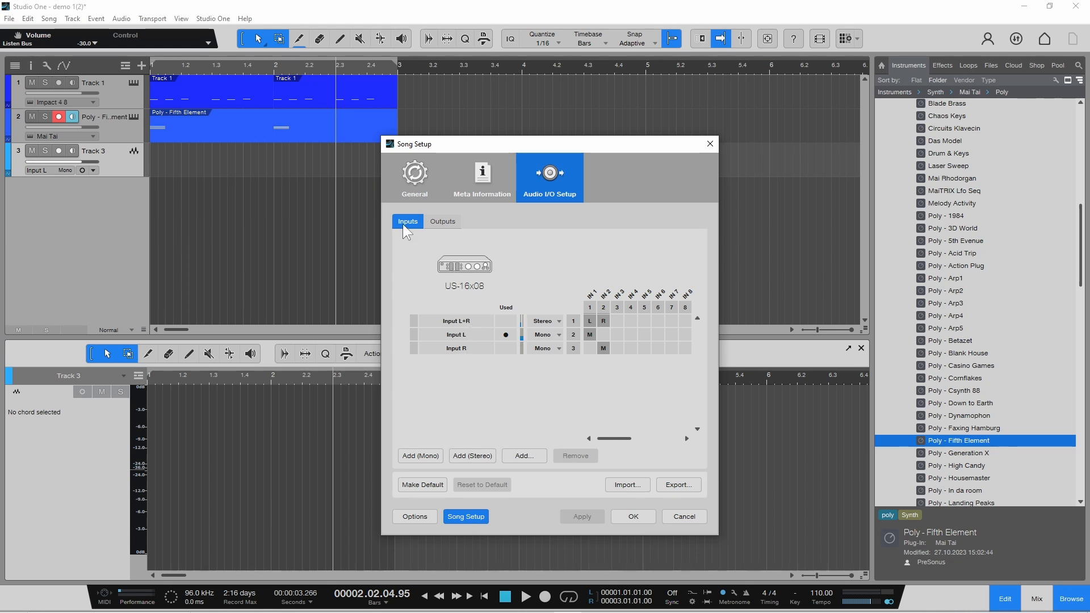
left_click(444, 221)
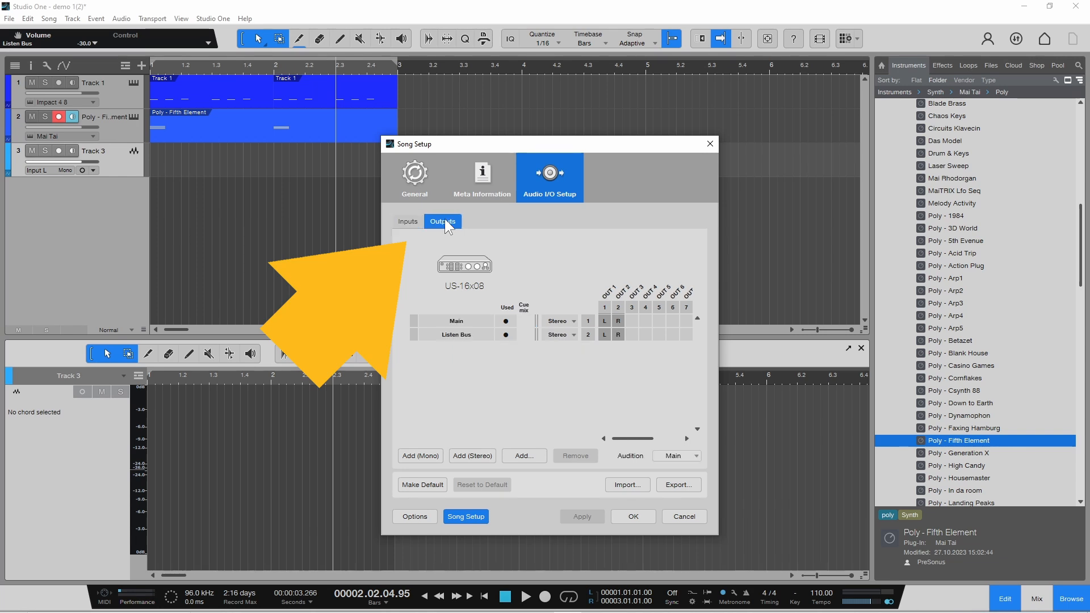
left_click(412, 222)
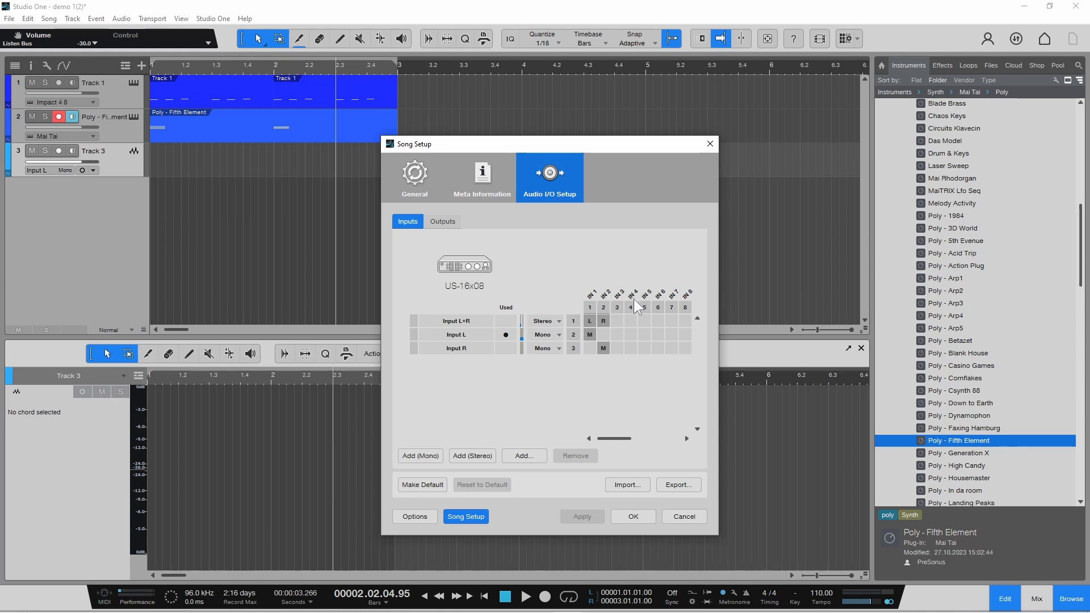
left_click(630, 348)
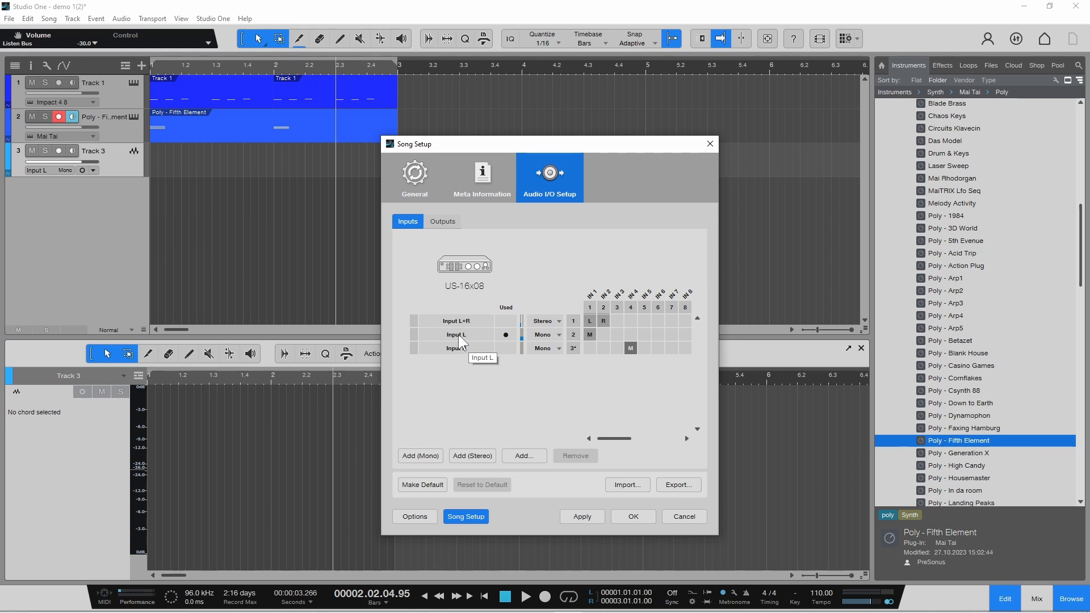
Try Input L on IN 7 and Input L+R on IN 5 and 6, restore both to their original inputs, and confirm the setup.
left_click(675, 333)
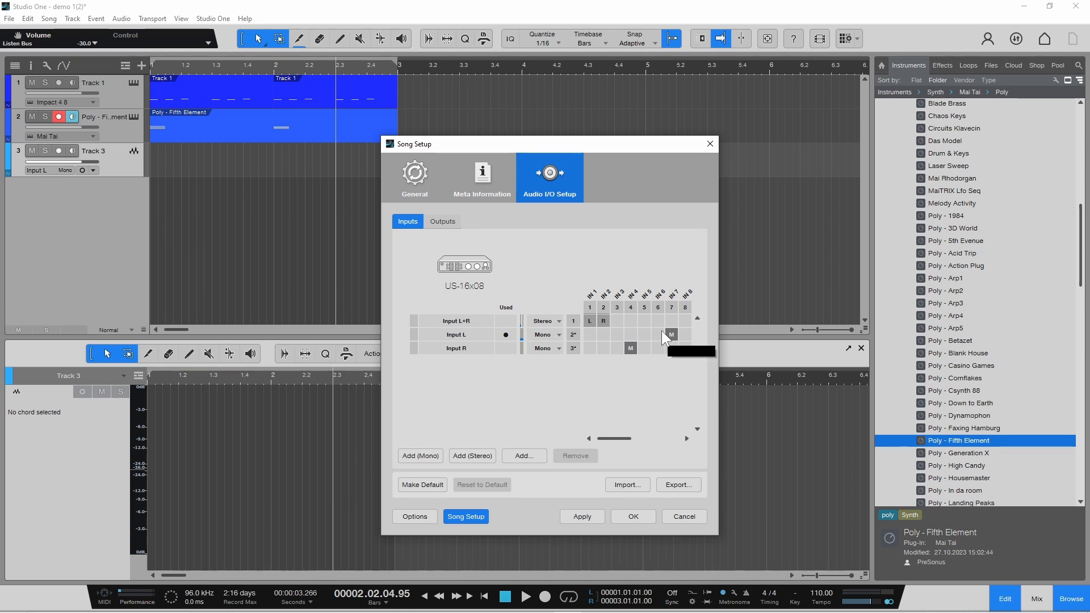
left_click(587, 336)
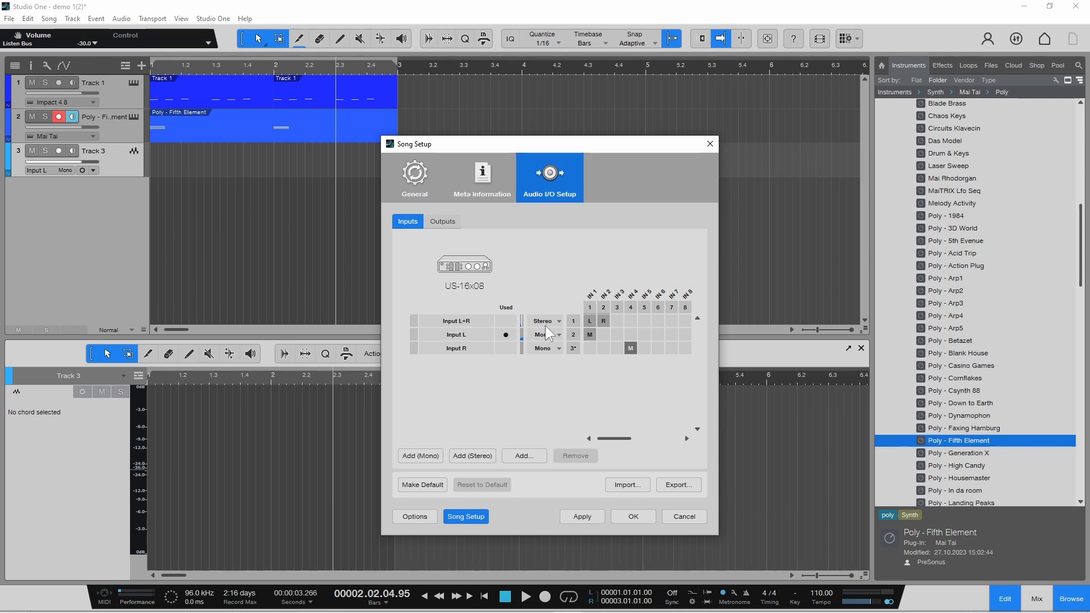
left_click(616, 321)
left_click(642, 320)
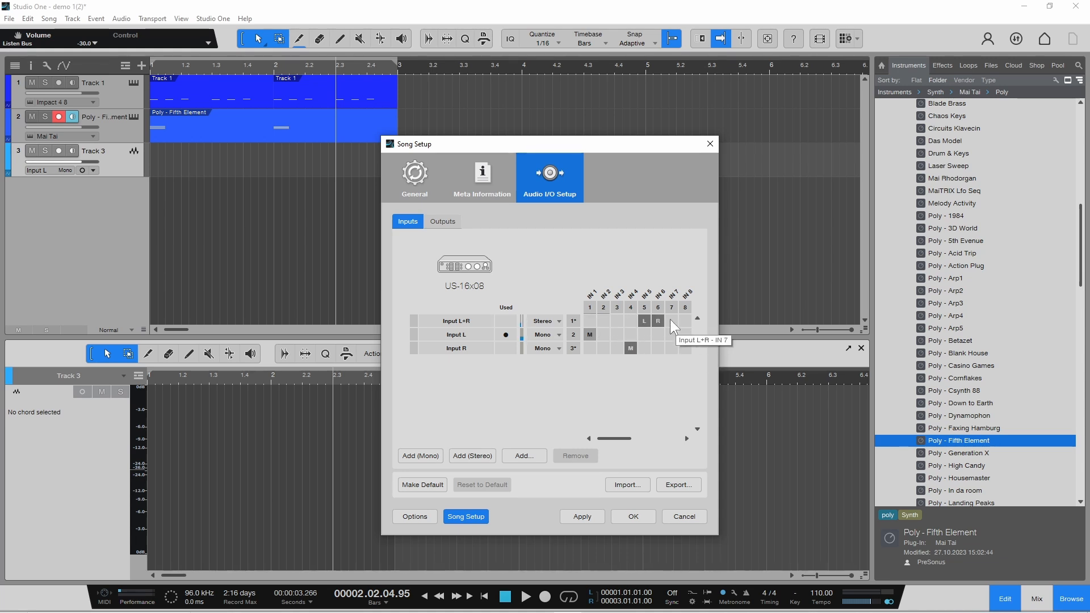
left_click(670, 319)
left_click(644, 319)
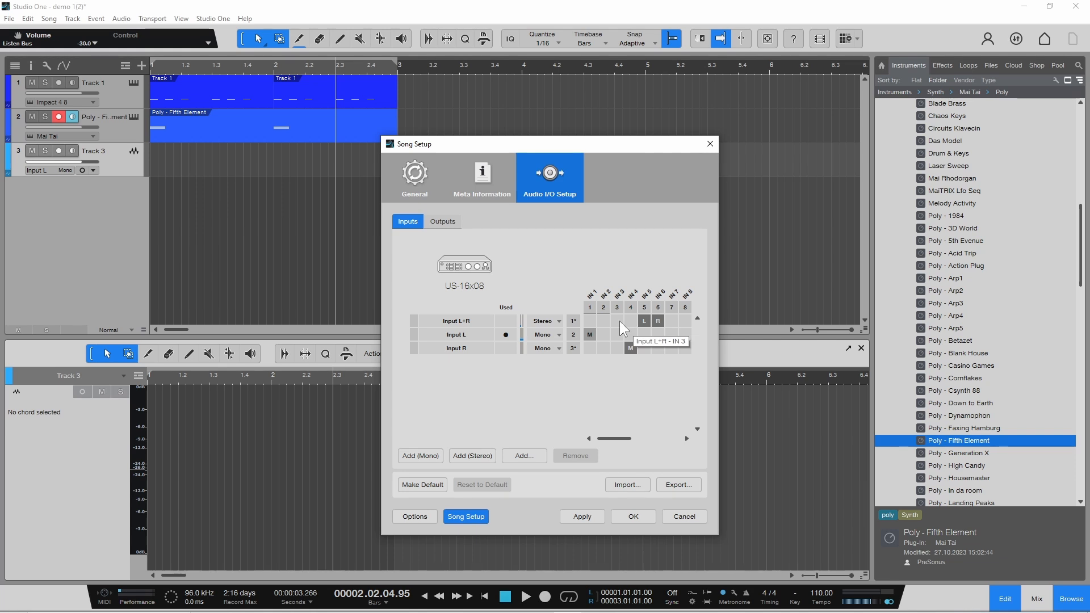
left_click(618, 321)
left_click(588, 320)
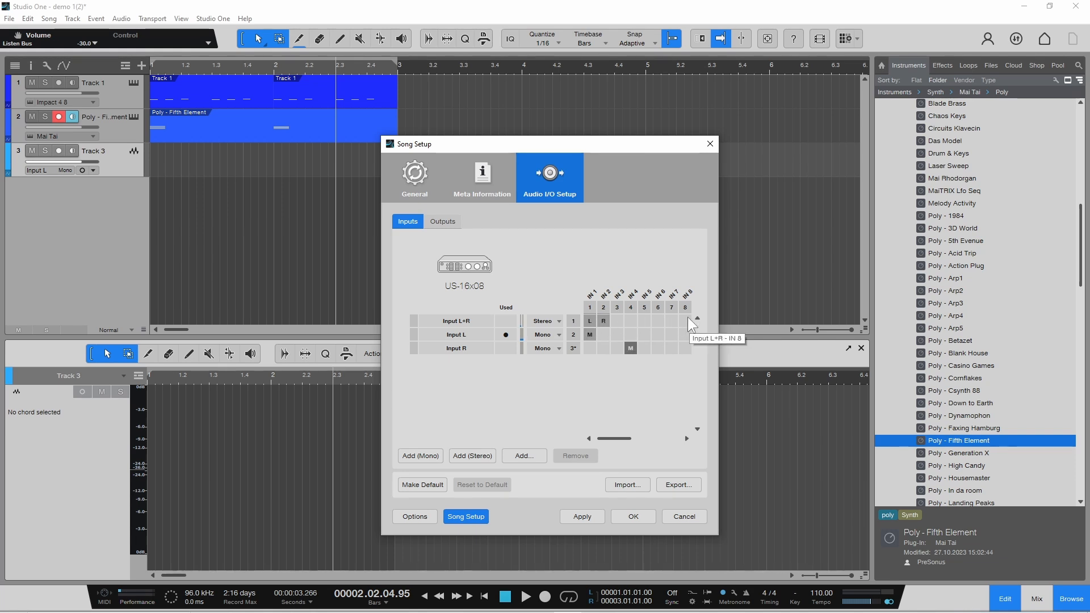
left_click(644, 322)
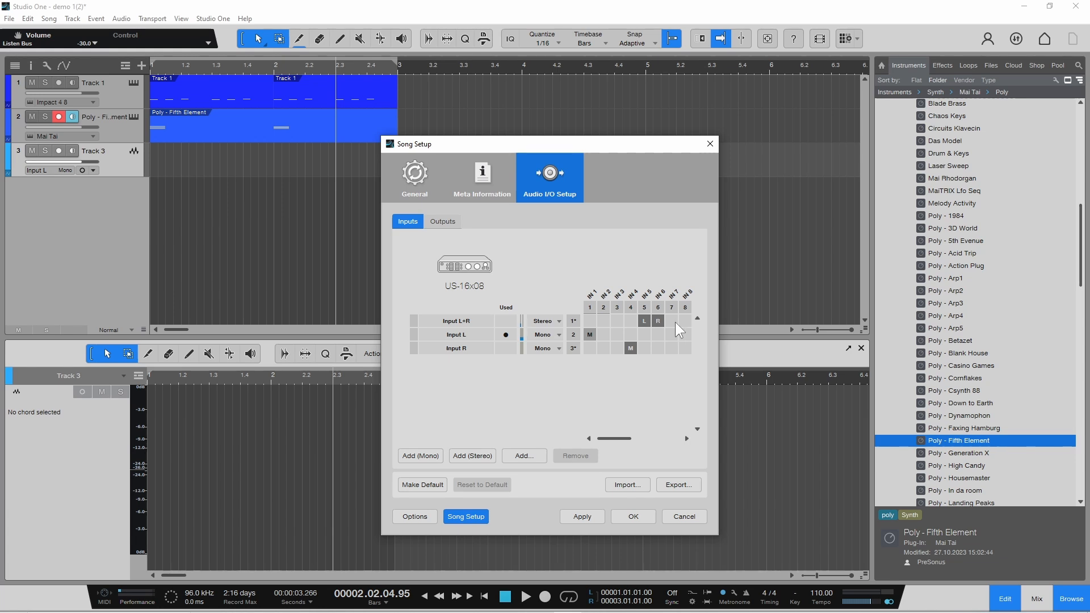
left_click(621, 324)
left_click(589, 322)
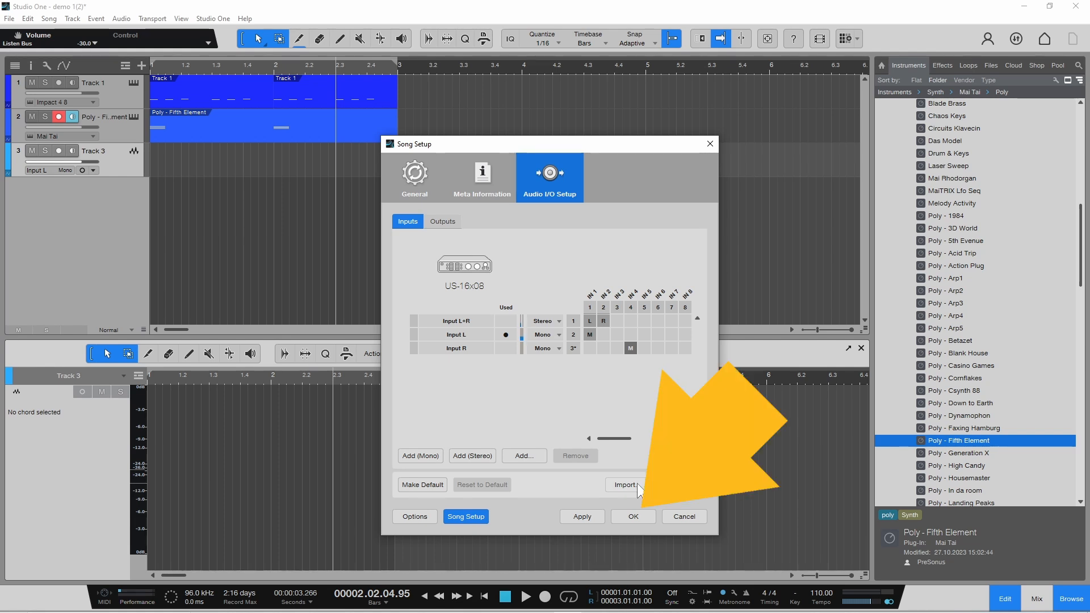
left_click(639, 518)
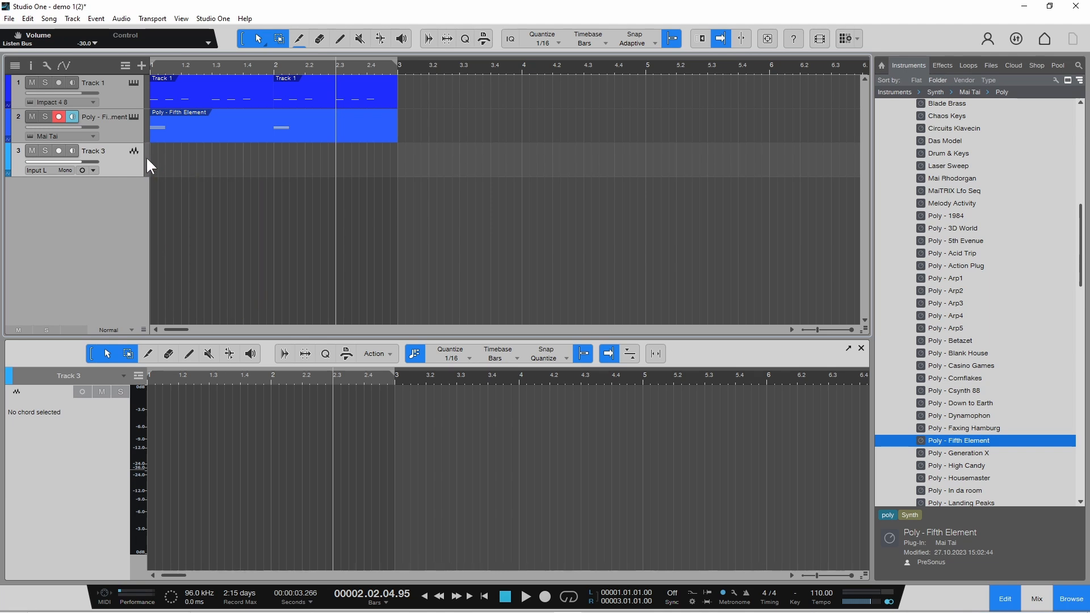
Arm Track 3 for recording with monitoring on and disarm the Poly - Fifth Element track.
left_click(57, 151)
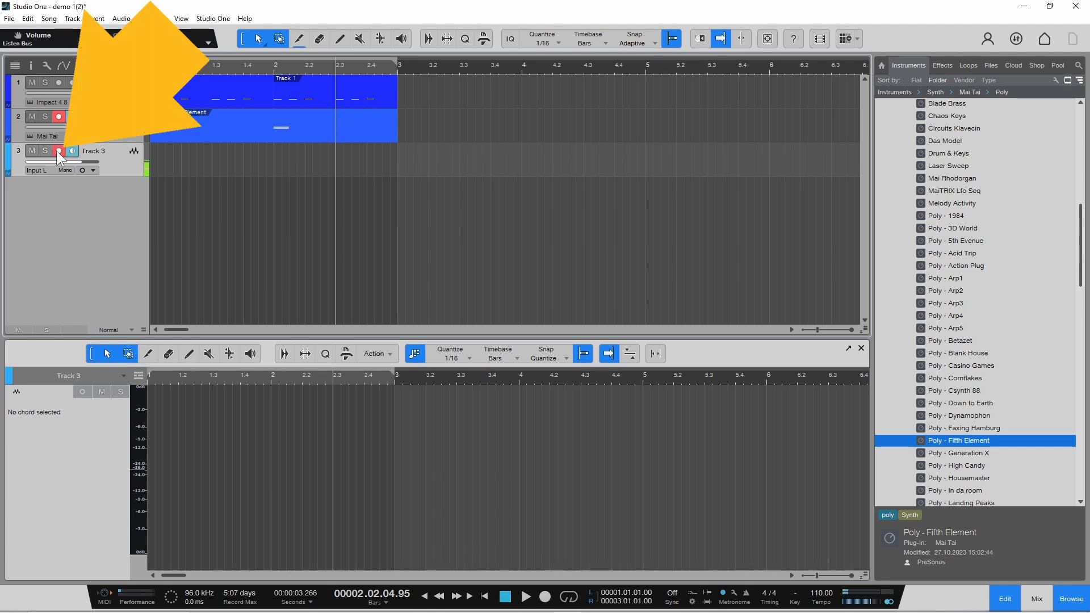
left_click(59, 116)
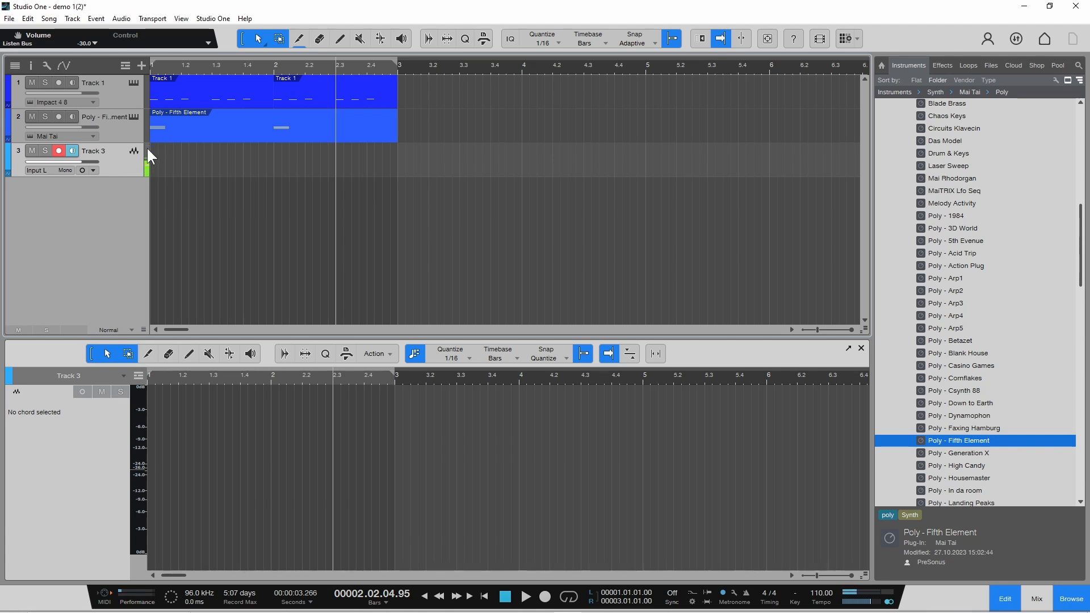
mouse_move(146, 147)
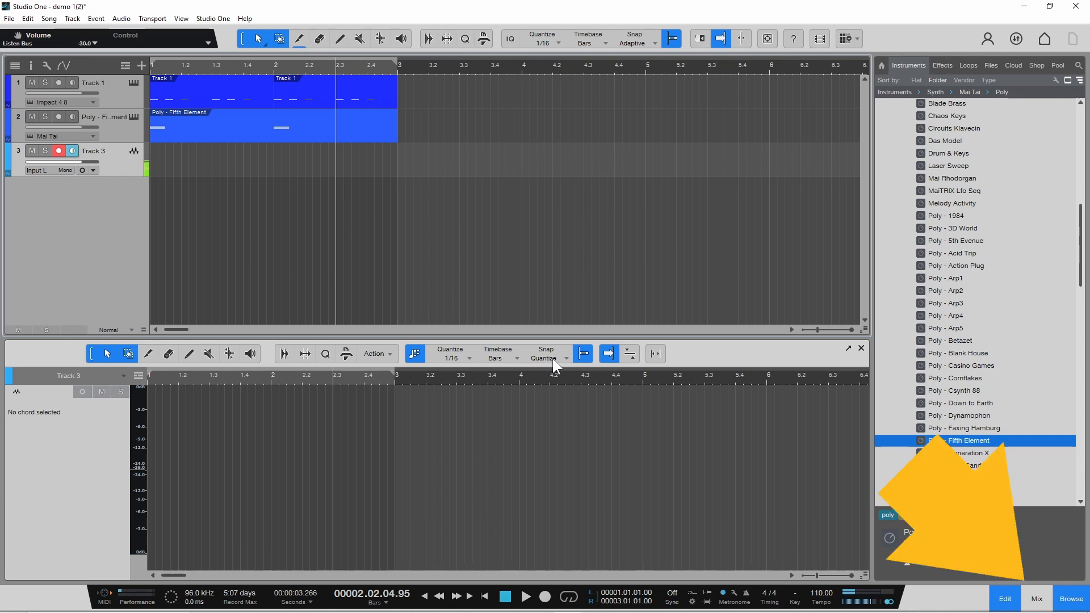
Show the mixer and select the Impact St 1, Mai Tai and Track 3 channels to match them with their tracks.
left_click(1039, 602)
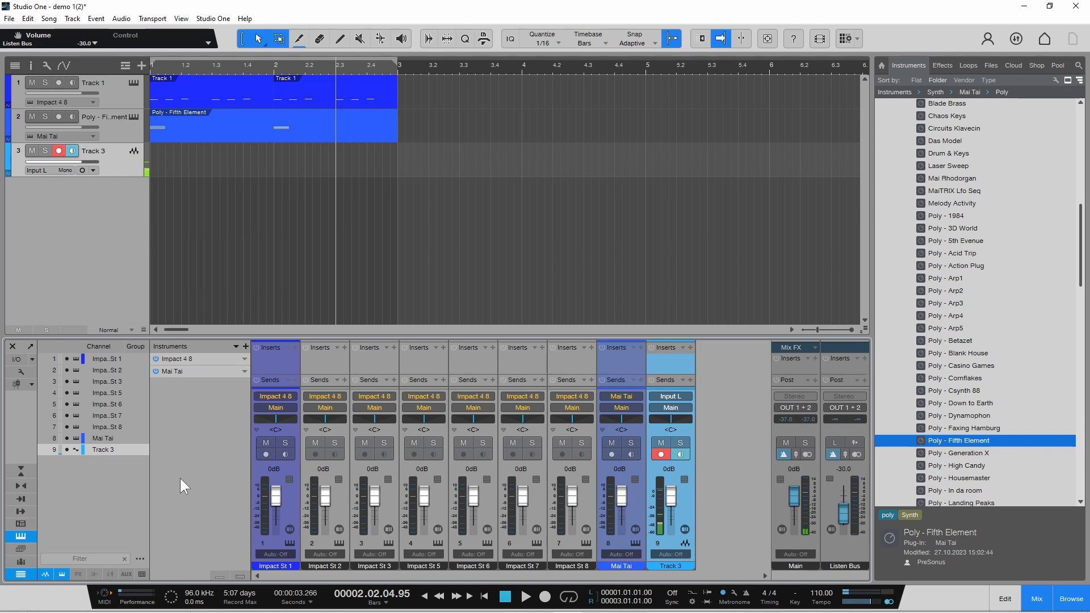
left_click(281, 356)
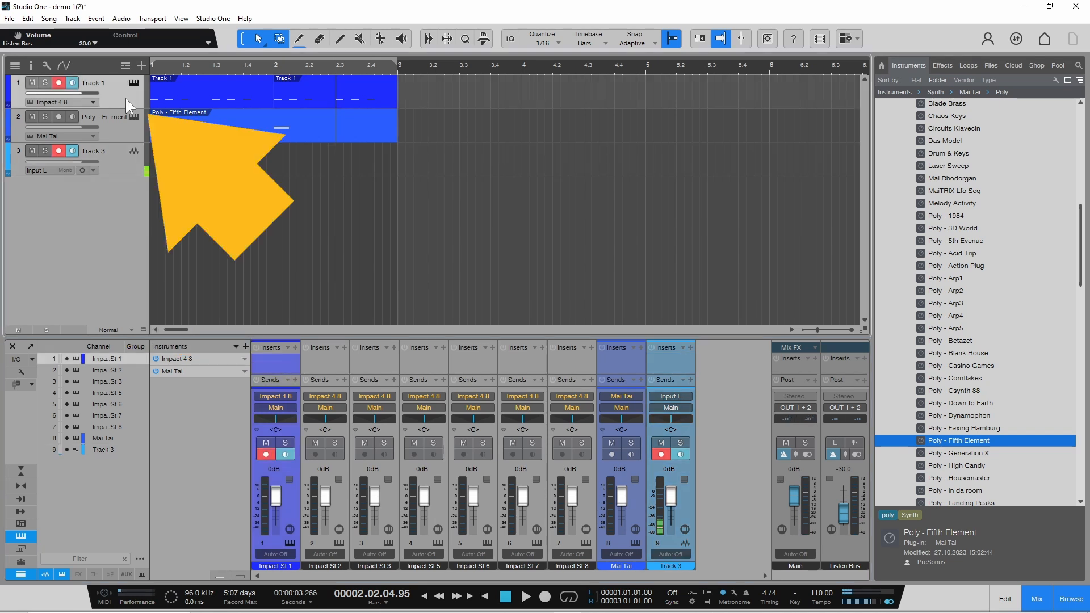
left_click(125, 129)
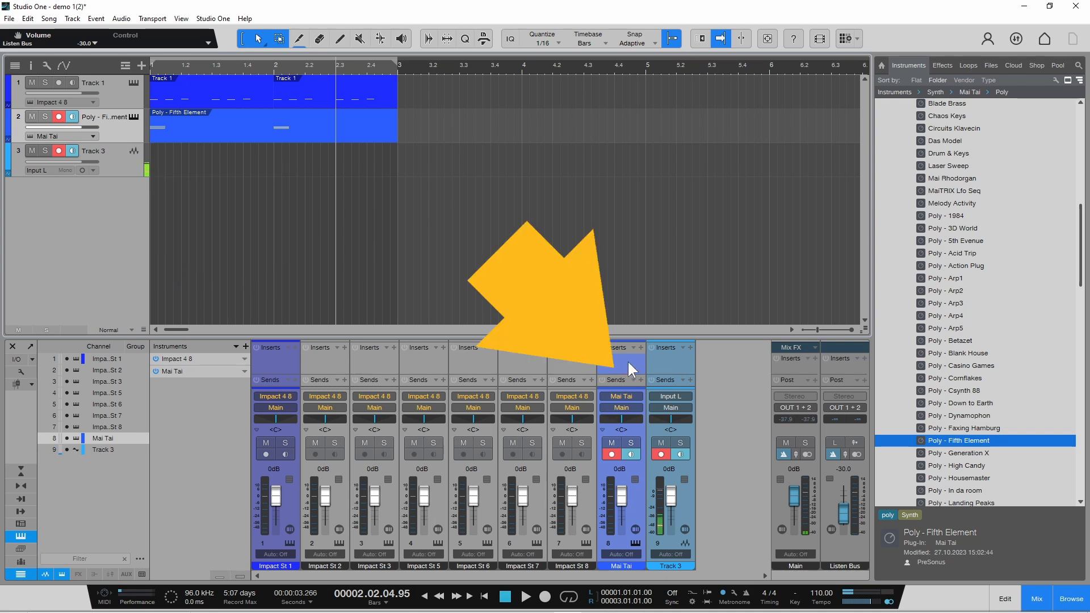
left_click(267, 356)
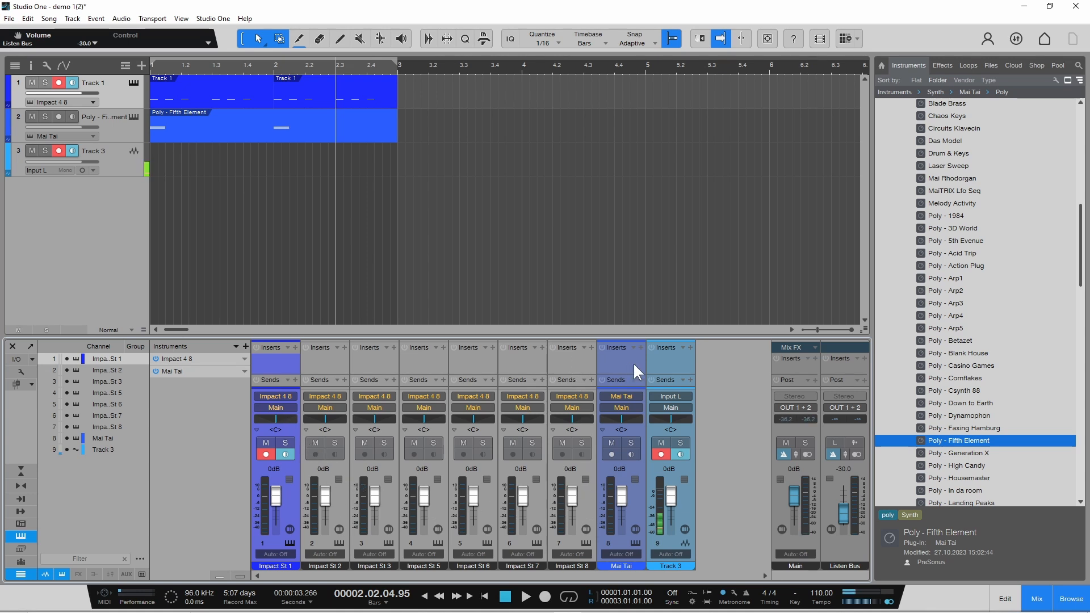
left_click(674, 362)
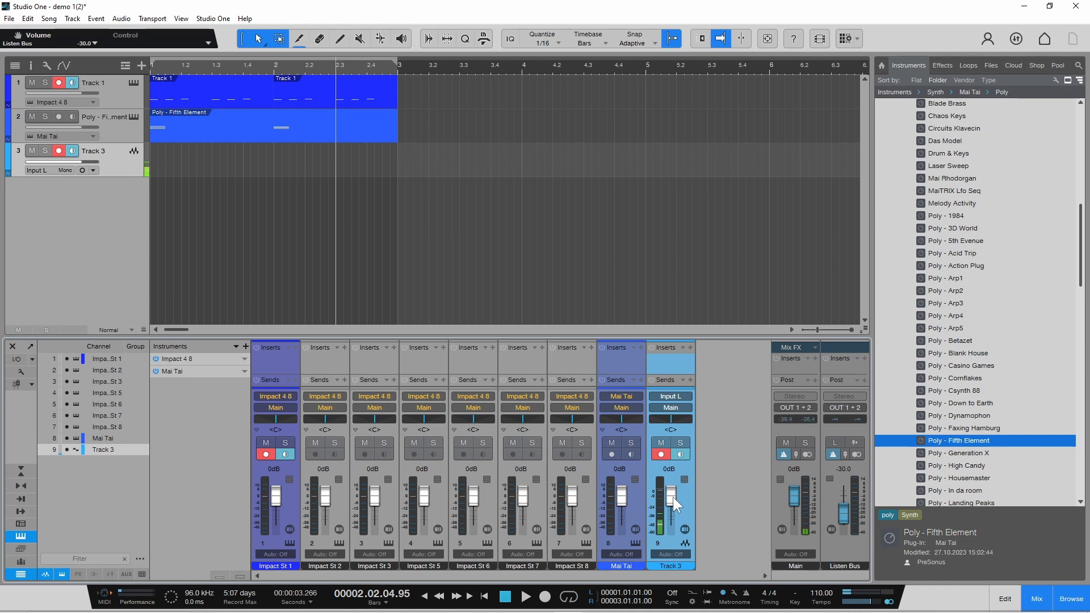
Toggle Track 3's record arm off and on, mute and unmute its mixer channel, and solo it.
left_click(660, 454)
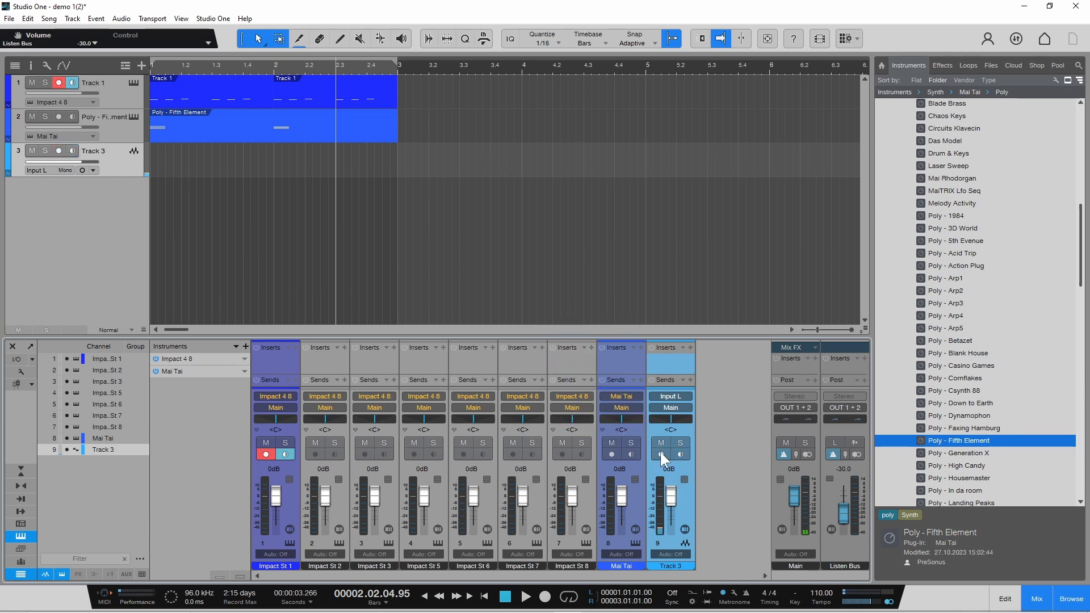
left_click(660, 453)
left_click(660, 442)
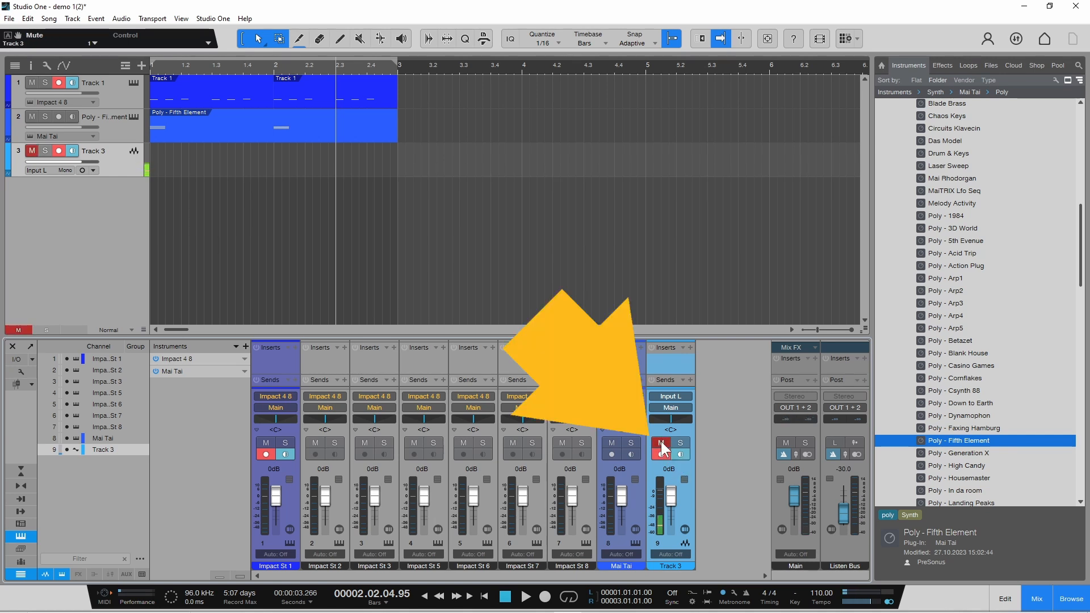
left_click(661, 442)
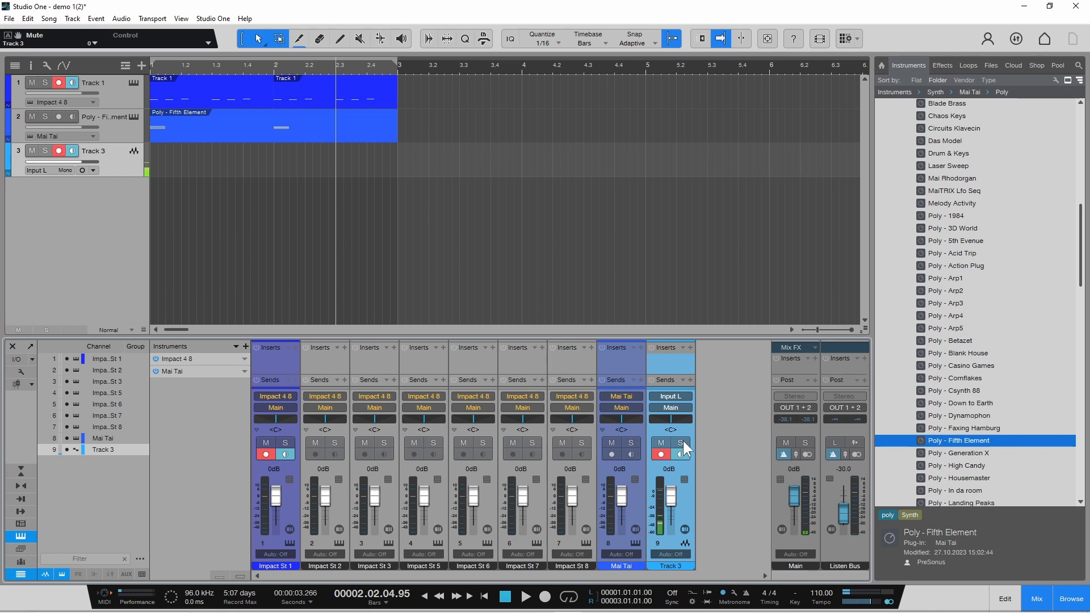
left_click(681, 442)
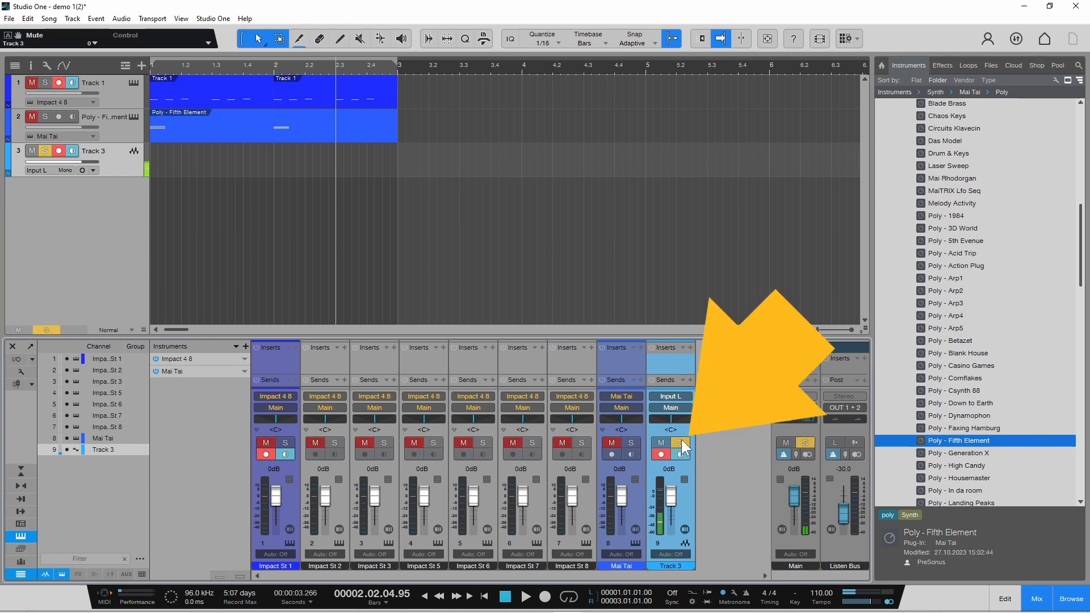
Unsolo Track 3's mixer channel and try its pan control, leaving the pan centred.
left_click(681, 439)
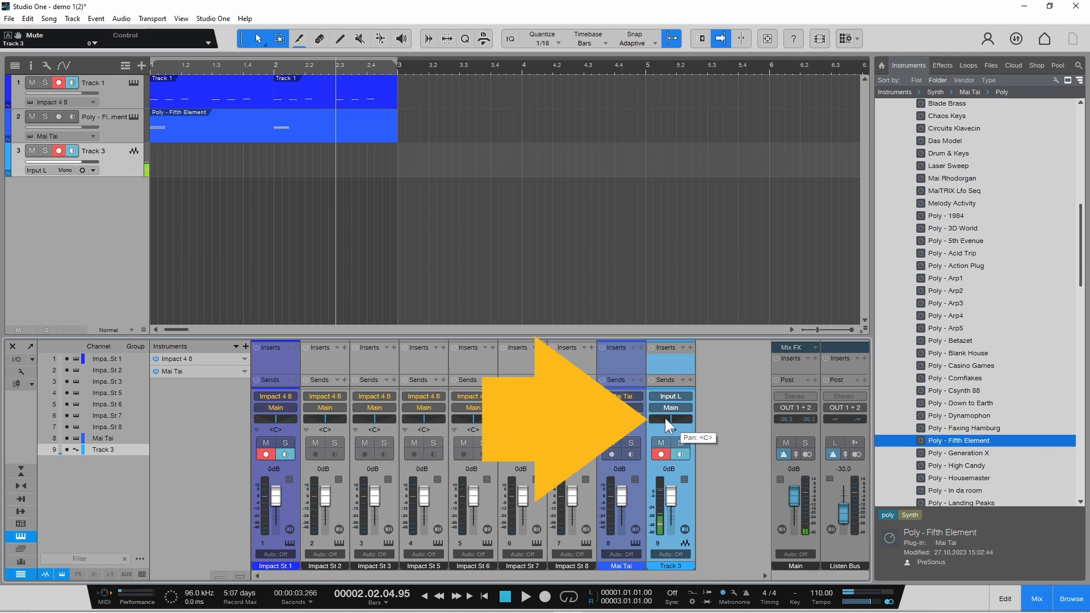
mouse_move(669, 416)
left_mouse_down()
mouse_move(648, 420)
mouse_move(691, 420)
mouse_move(669, 421)
left_mouse_up()
left_click(671, 419)
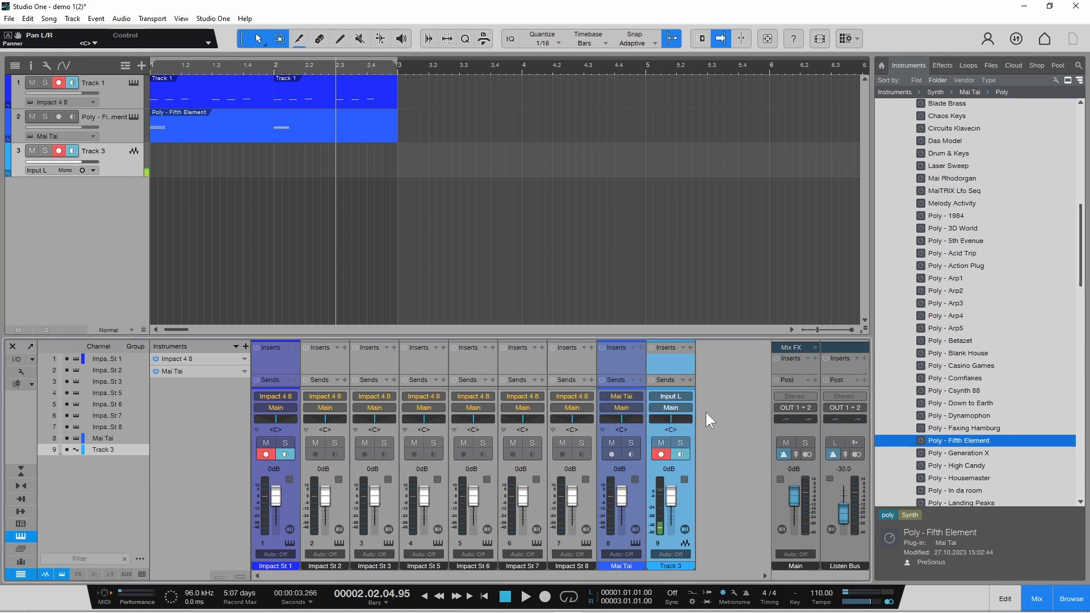
Examine the input choices available on Track 3's mixer channel, keeping Input L assigned.
left_click(672, 395)
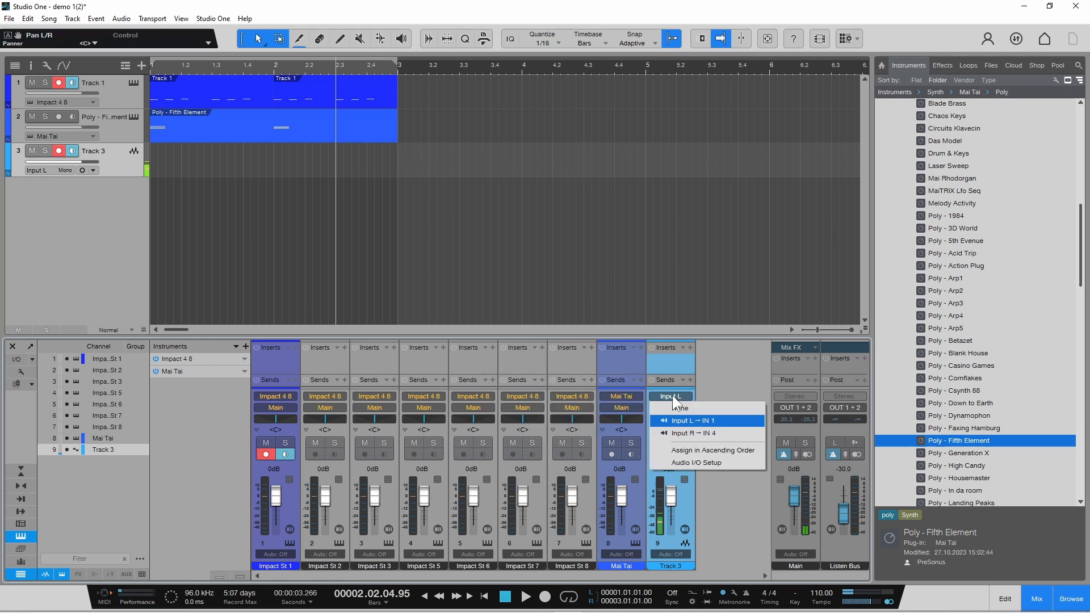
left_click(707, 381)
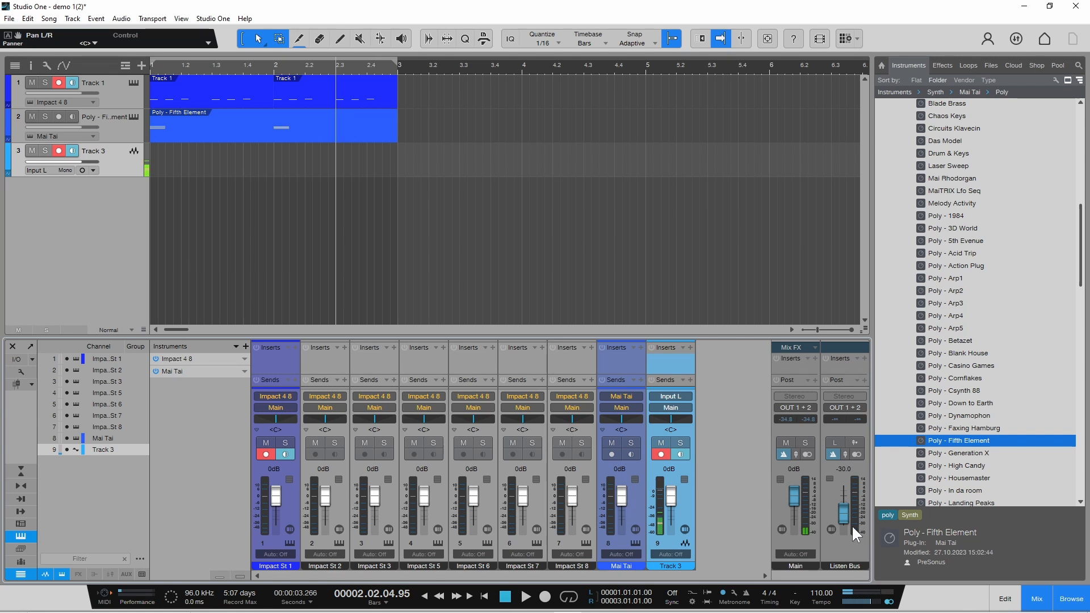
mouse_move(852, 527)
With the mixer hidden and Track 1 disarmed, record an audio take on Track 3 from the song start to a little past bar 3.
left_click(1037, 600)
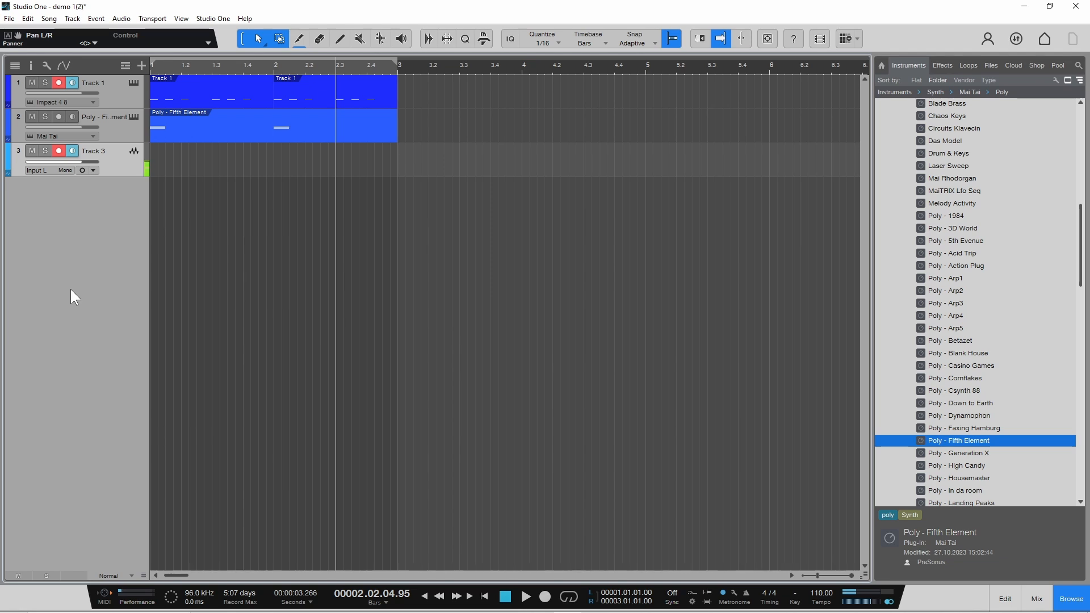
left_click(485, 596)
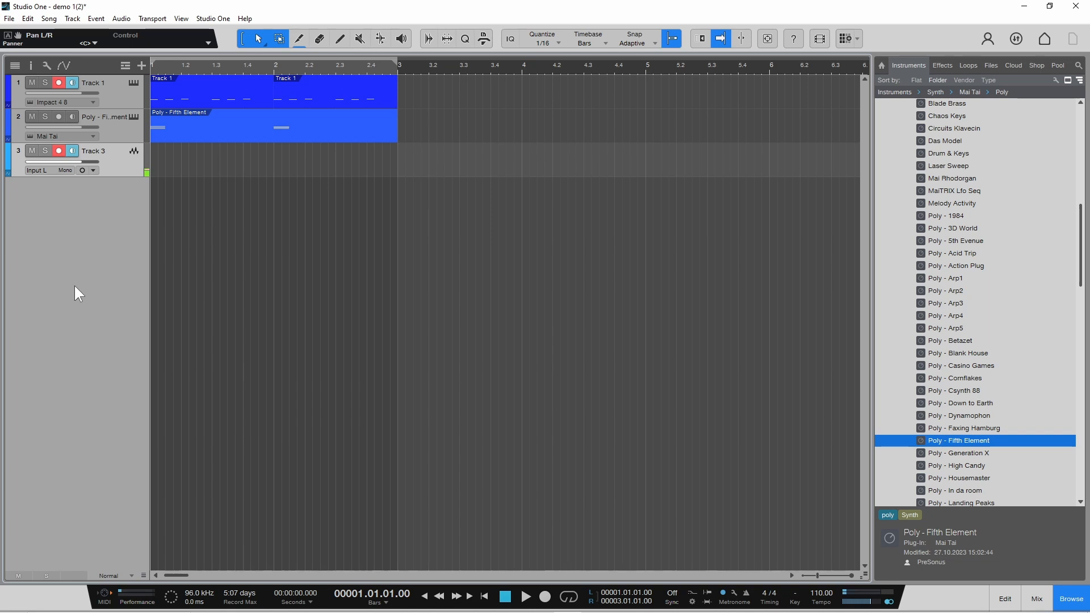
left_click(59, 82)
left_click(545, 597)
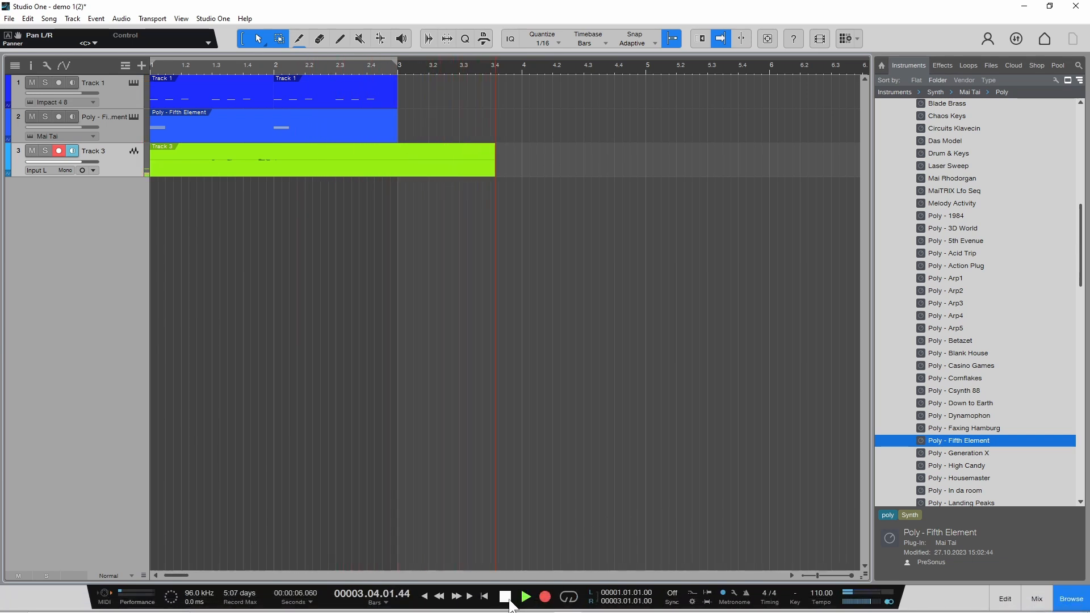
left_click(505, 597)
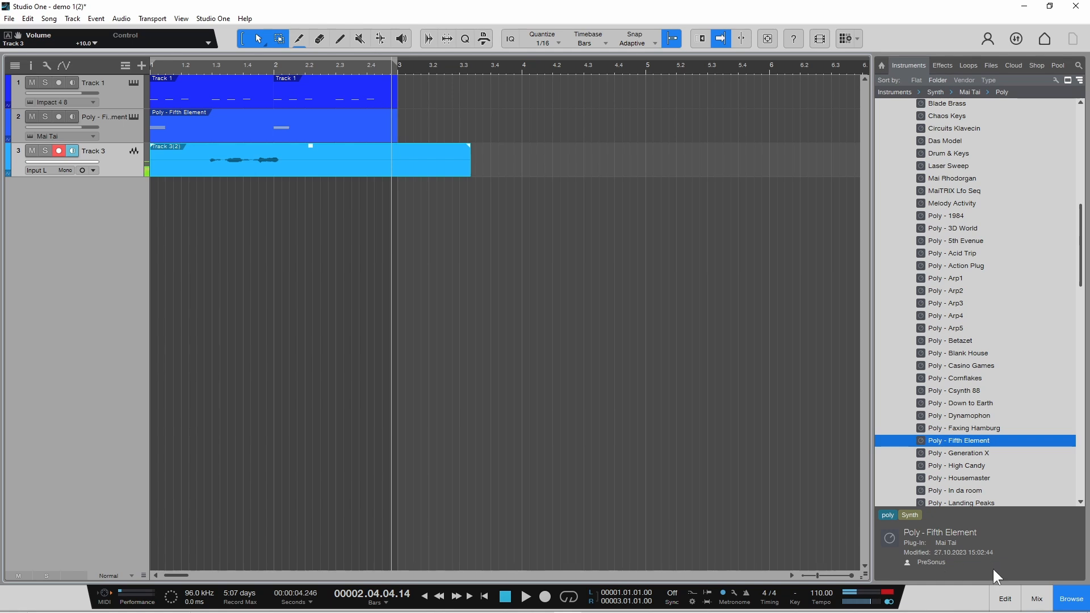
Show the mixer again and save the song under its existing name.
left_click(1039, 599)
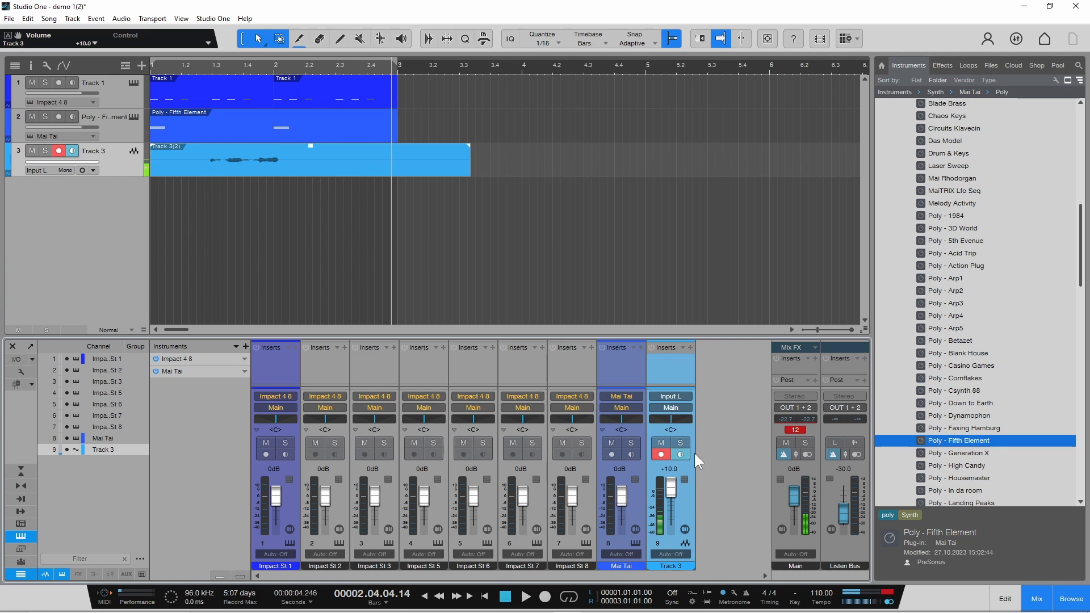
left_click(9, 18)
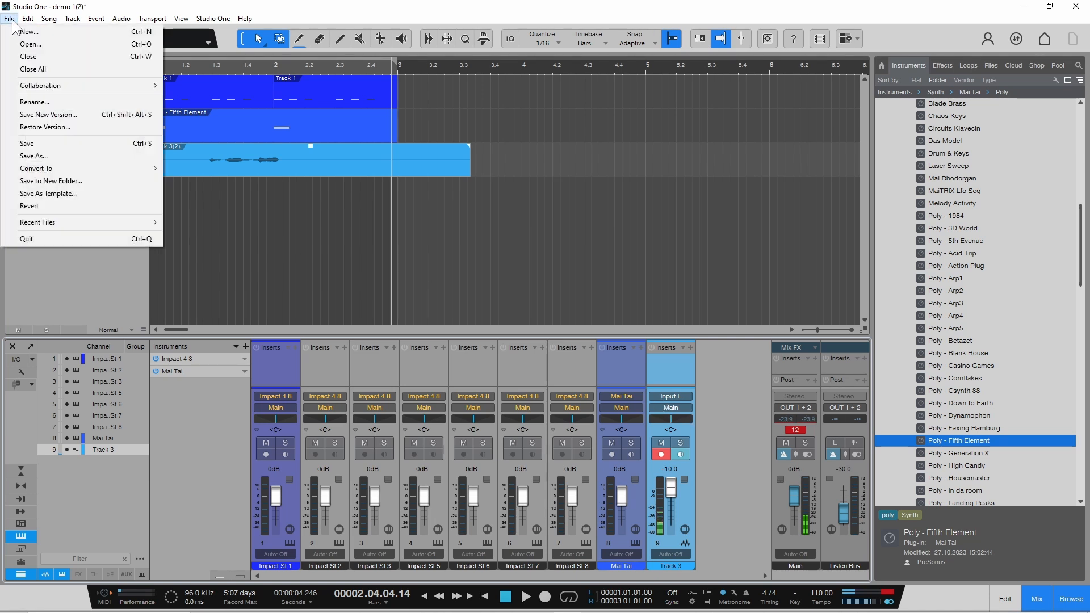
left_click(39, 141)
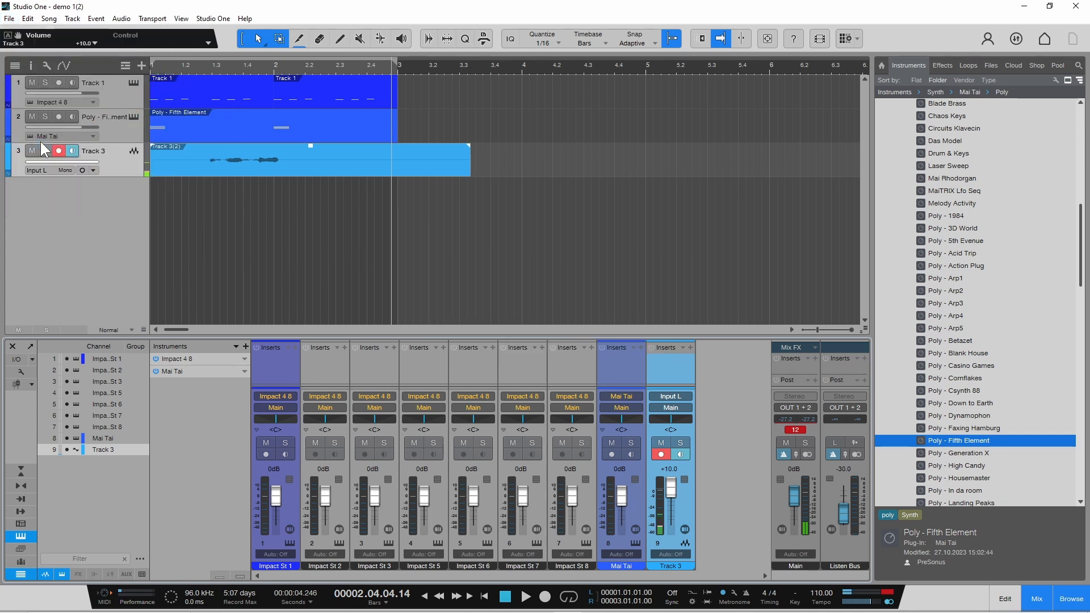